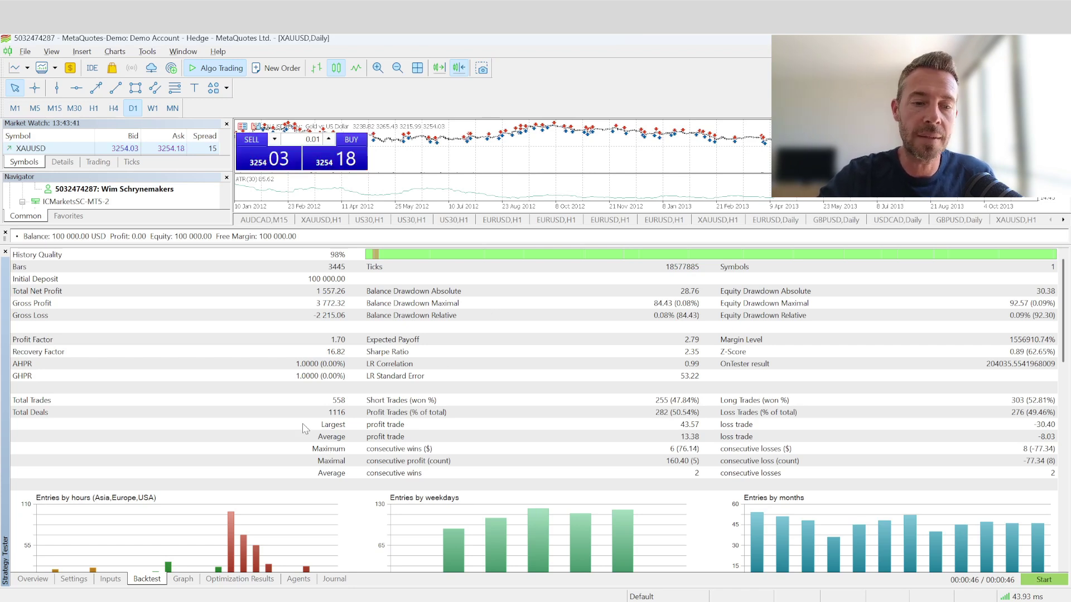
# Display the breakout EA's balance/equity graph, rising steadily to about 101,652 by 2024
pyautogui.click(184, 579)
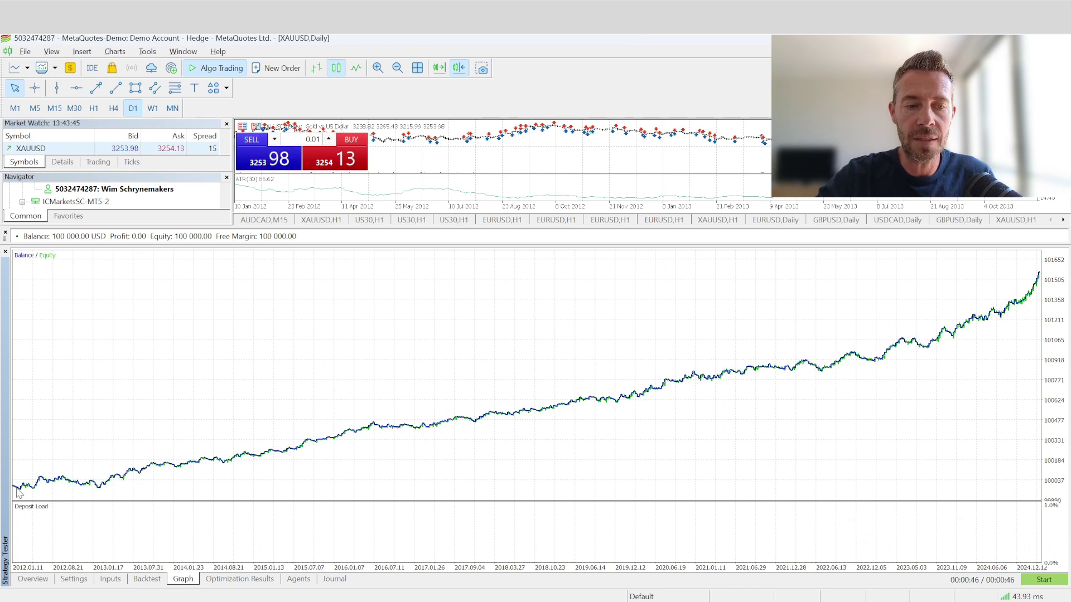
pyautogui.moveTo(18, 492)
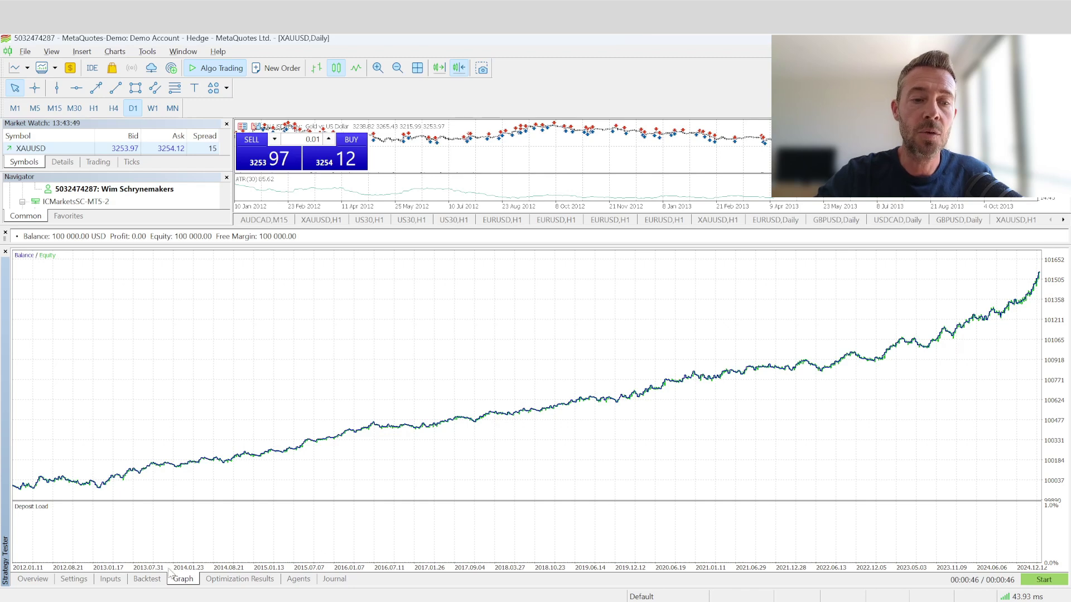
# Check the LotSize Settings and Risk inputs, then return to the backtest report's statistics
pyautogui.click(148, 578)
pyautogui.click(111, 579)
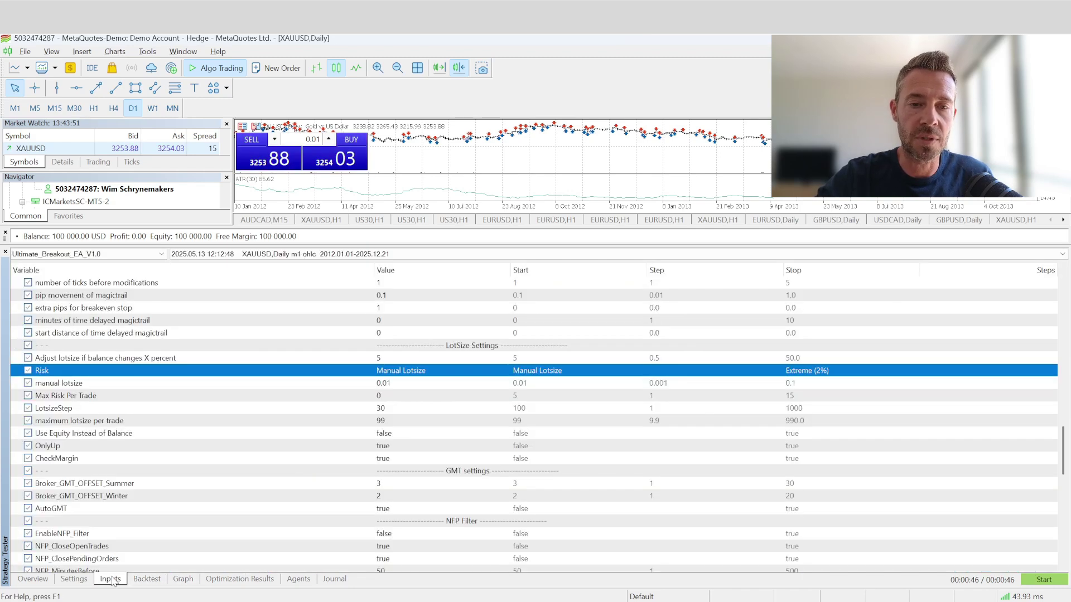
pyautogui.click(137, 580)
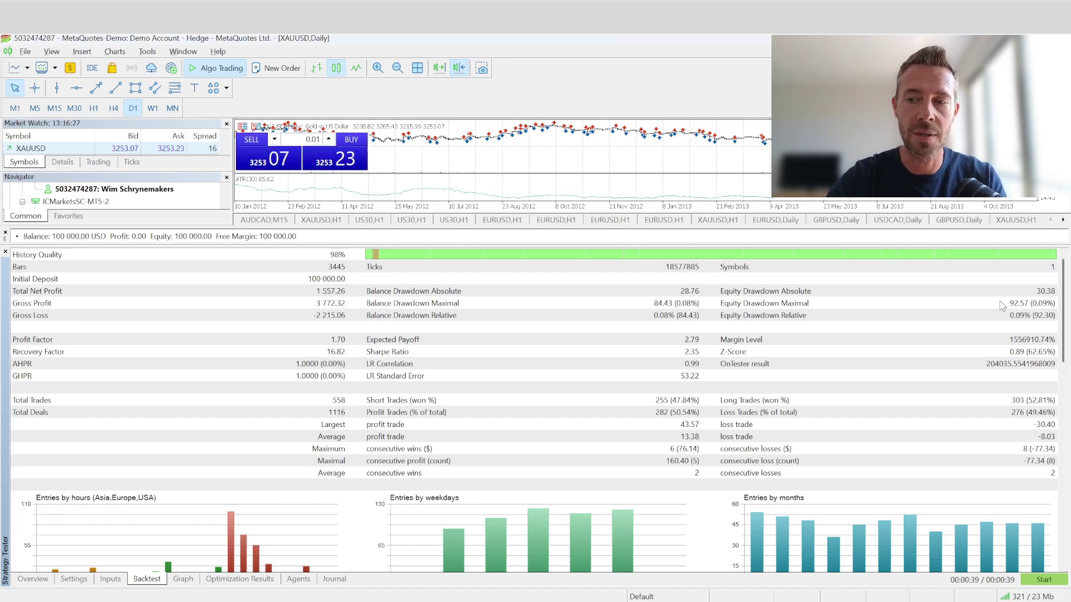
pyautogui.click(113, 578)
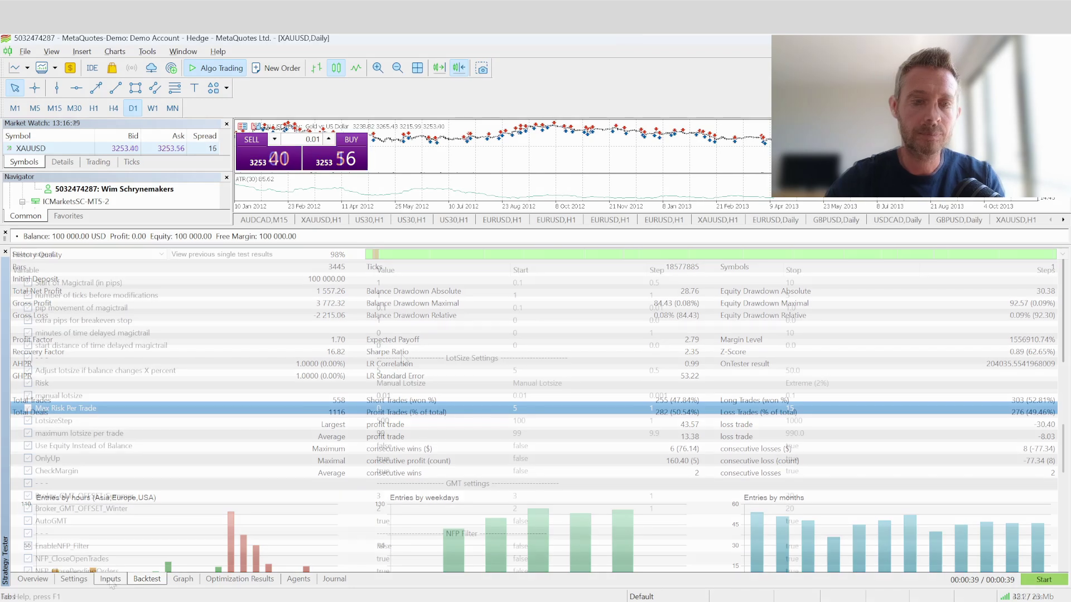
pyautogui.click(466, 362)
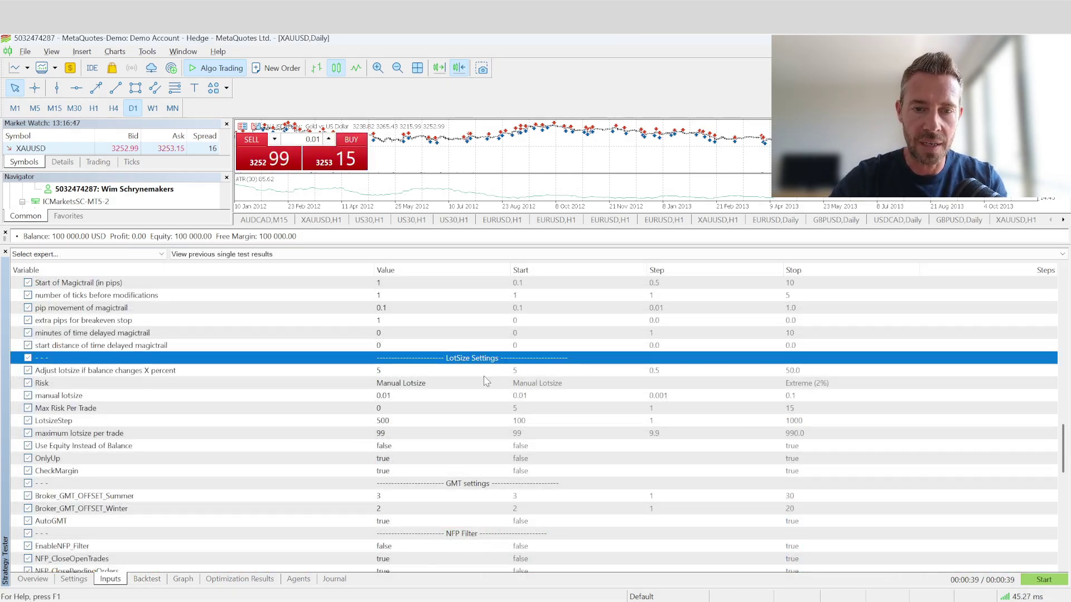
pyautogui.click(405, 385)
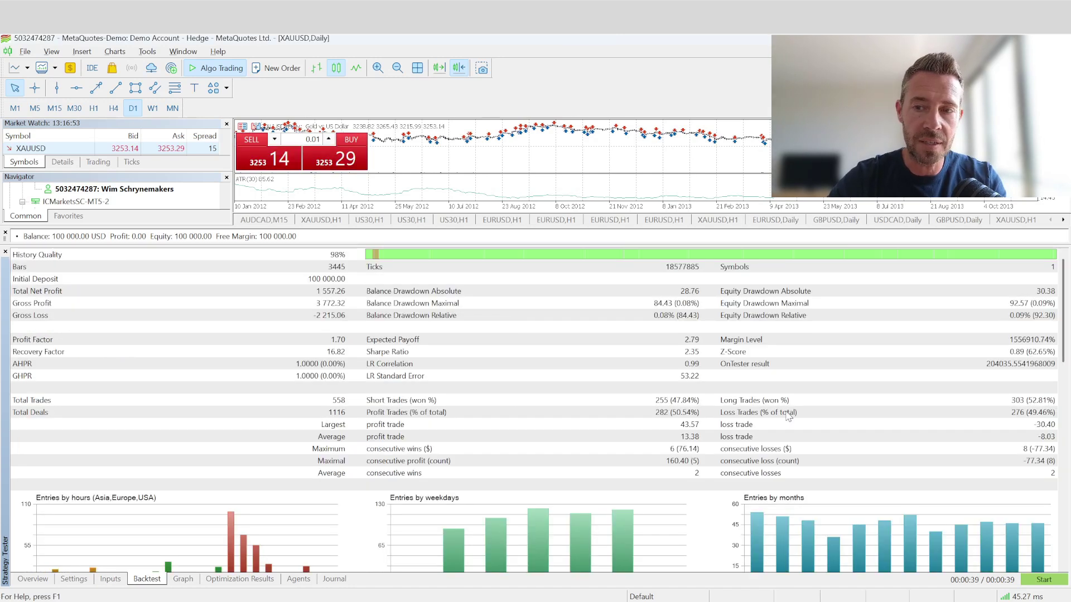
pyautogui.click(148, 580)
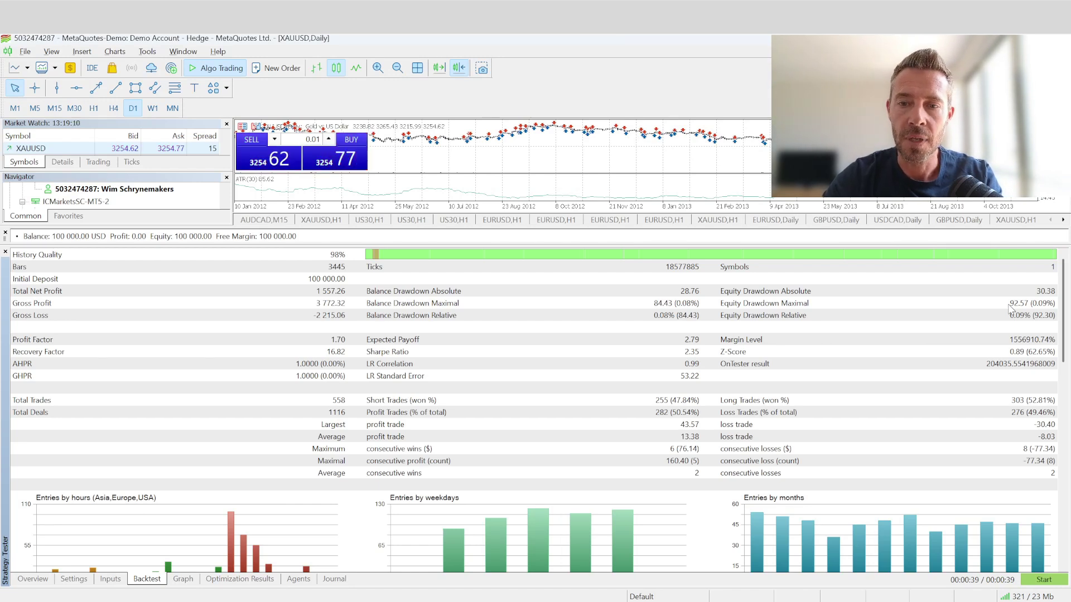
# Calculate 92 ÷ 0.3 in Calculator, giving 306.6666666666667
pyautogui.hotkey('alt', 'Tab')
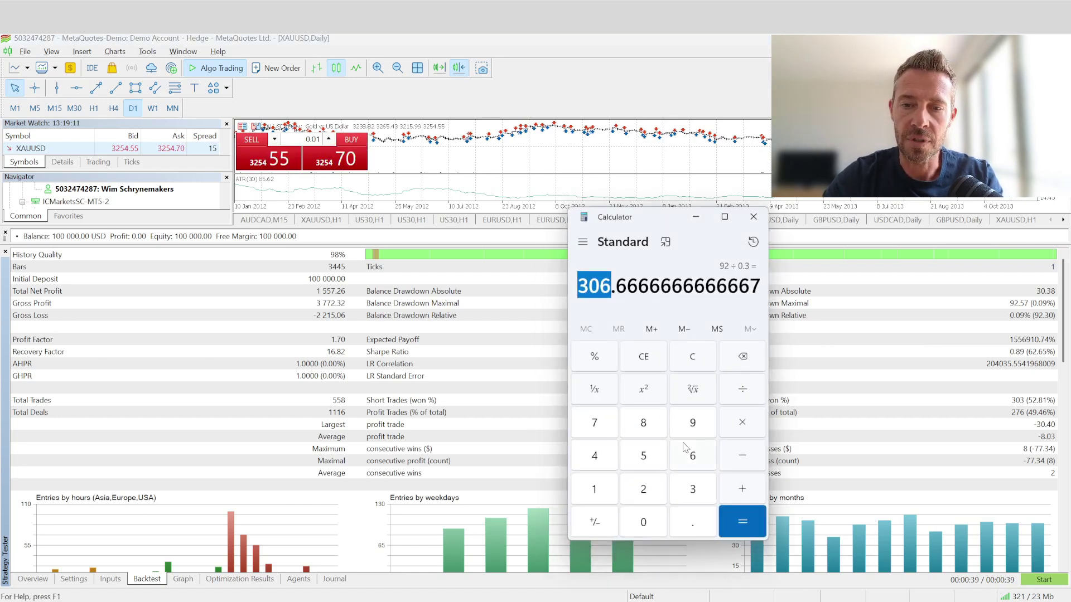
pyautogui.click(647, 359)
pyautogui.moveTo(644, 222); pyautogui.dragTo(542, 209)
pyautogui.write('92')
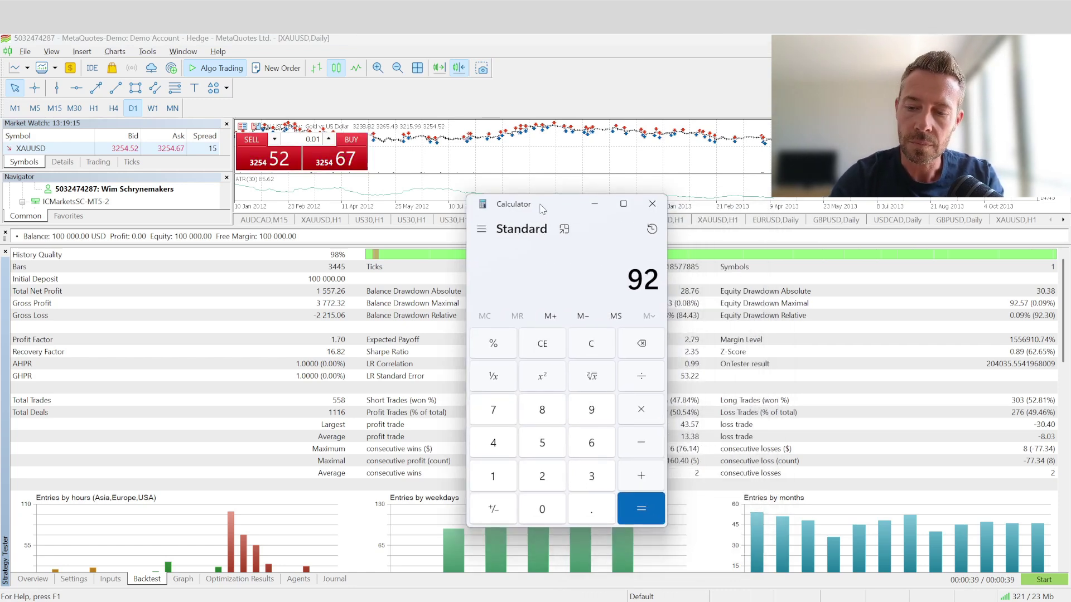
pyautogui.write('/0.')
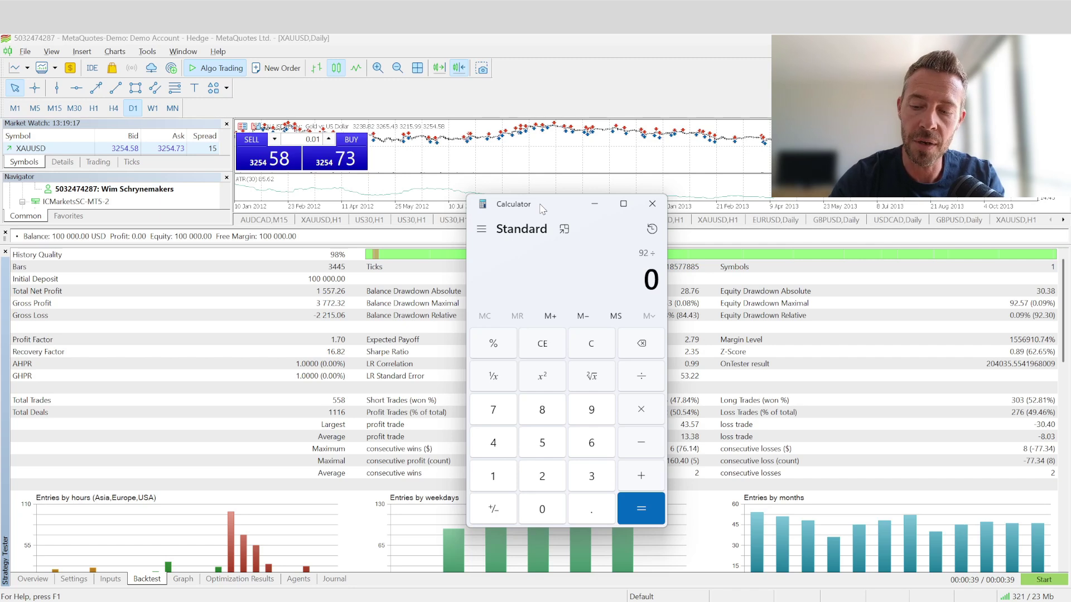
pyautogui.write('3')
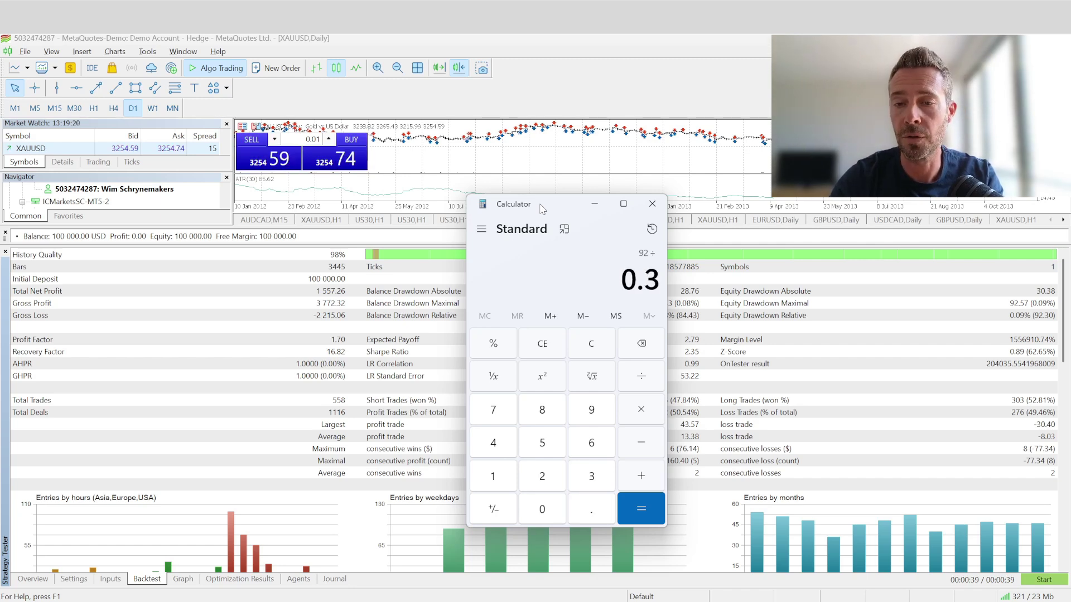
pyautogui.press('Return')
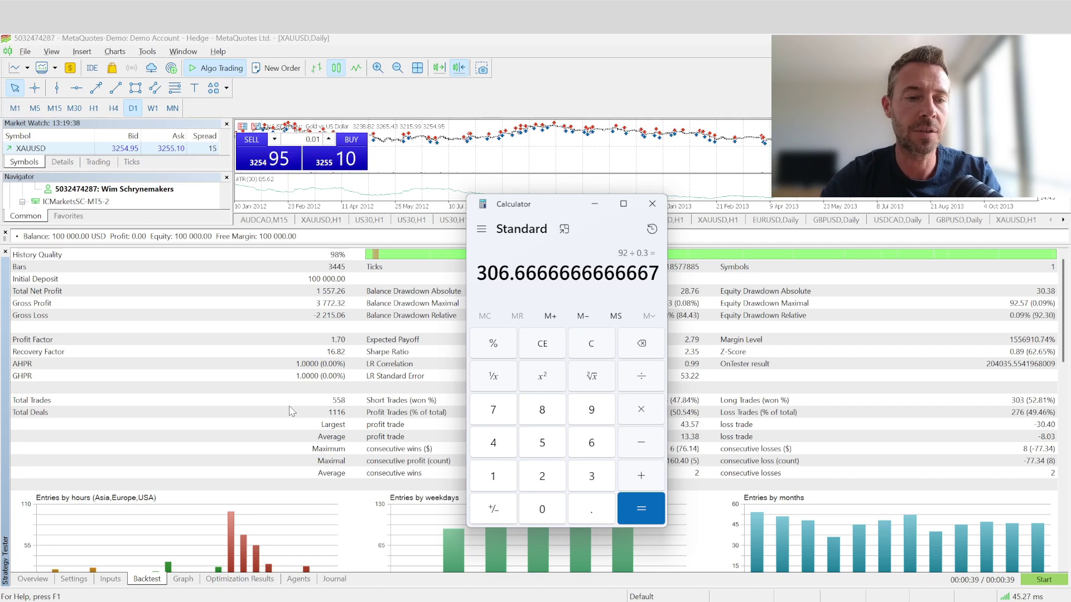
# Set the EA's LotsizeStep input to 310
pyautogui.click(142, 563)
pyautogui.click(109, 579)
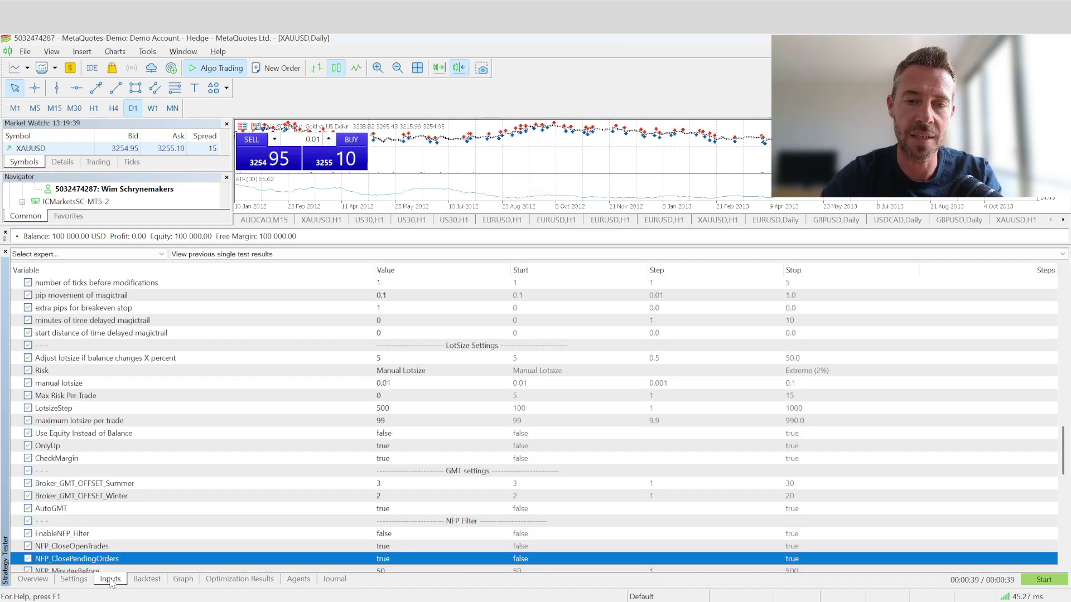
pyautogui.click(407, 413)
pyautogui.click(407, 410)
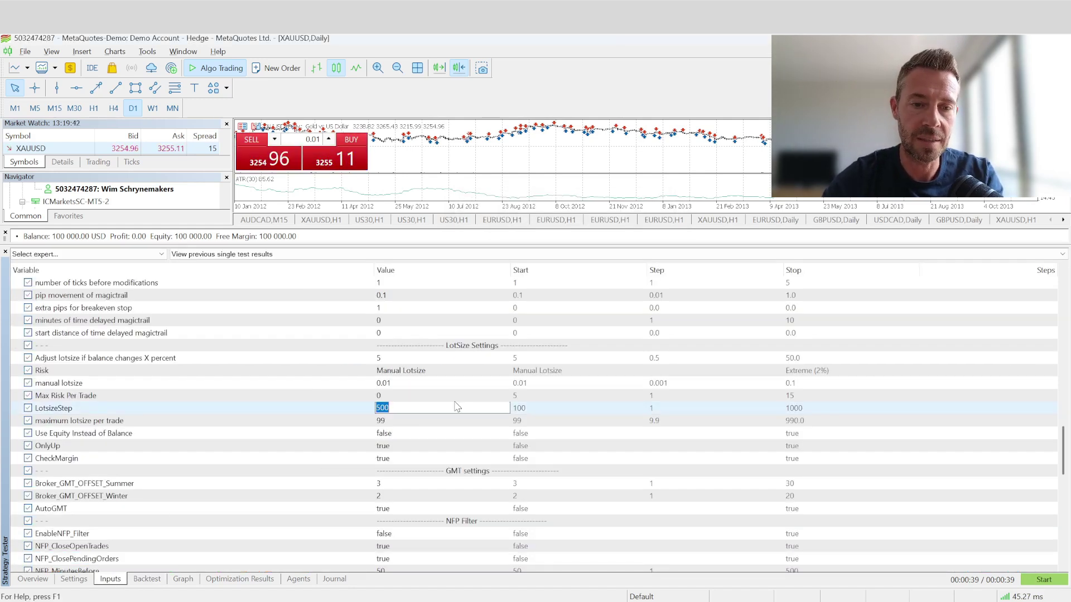
pyautogui.write('3')
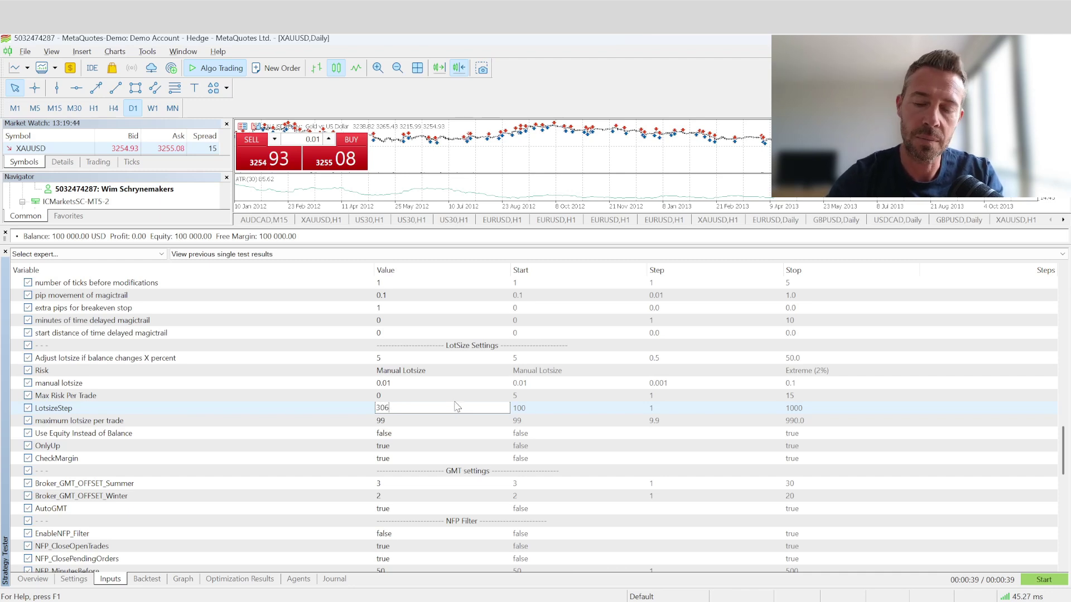
pyautogui.write('06')
pyautogui.press('BackSpace')
pyautogui.press('BackSpace')
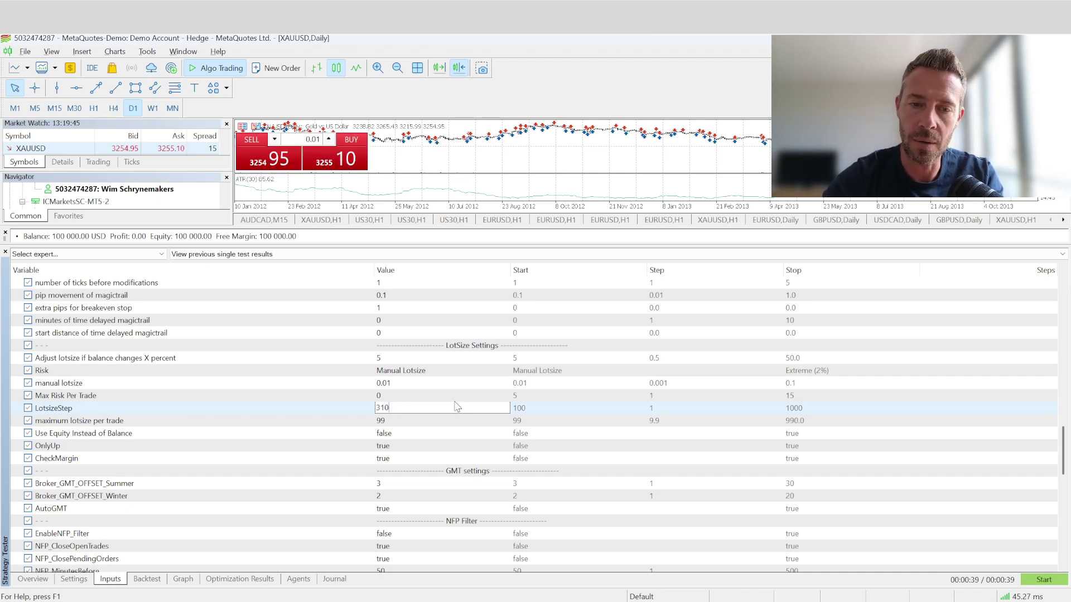
pyautogui.click(432, 424)
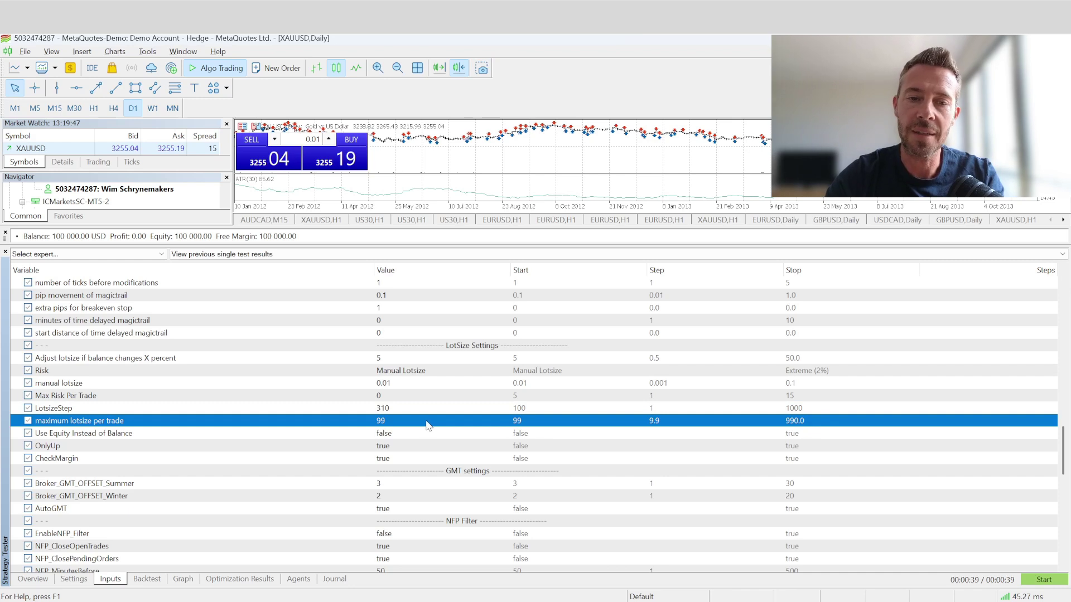
# Switch the Risk mode to Lots per balance
pyautogui.click(417, 373)
pyautogui.click(418, 372)
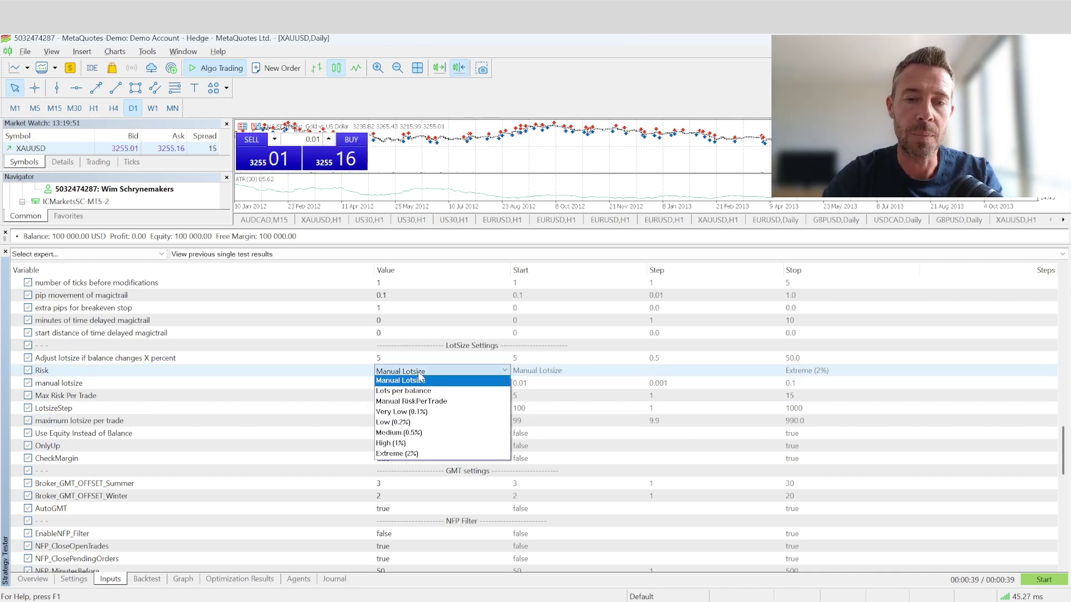
pyautogui.click(442, 393)
pyautogui.click(429, 412)
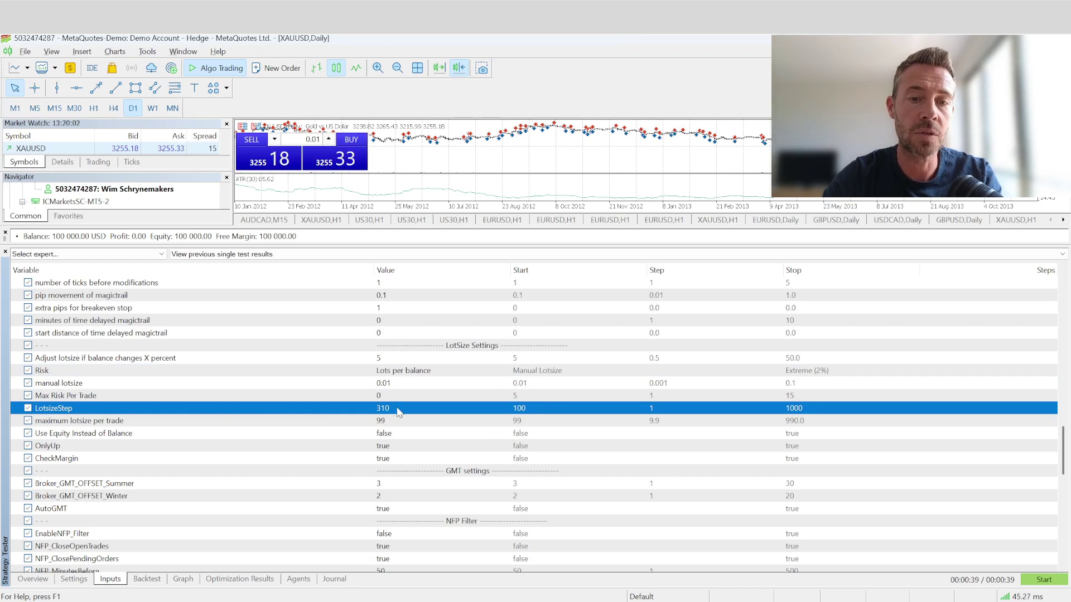
# Change the tester's starting deposit to 3000
pyautogui.click(78, 579)
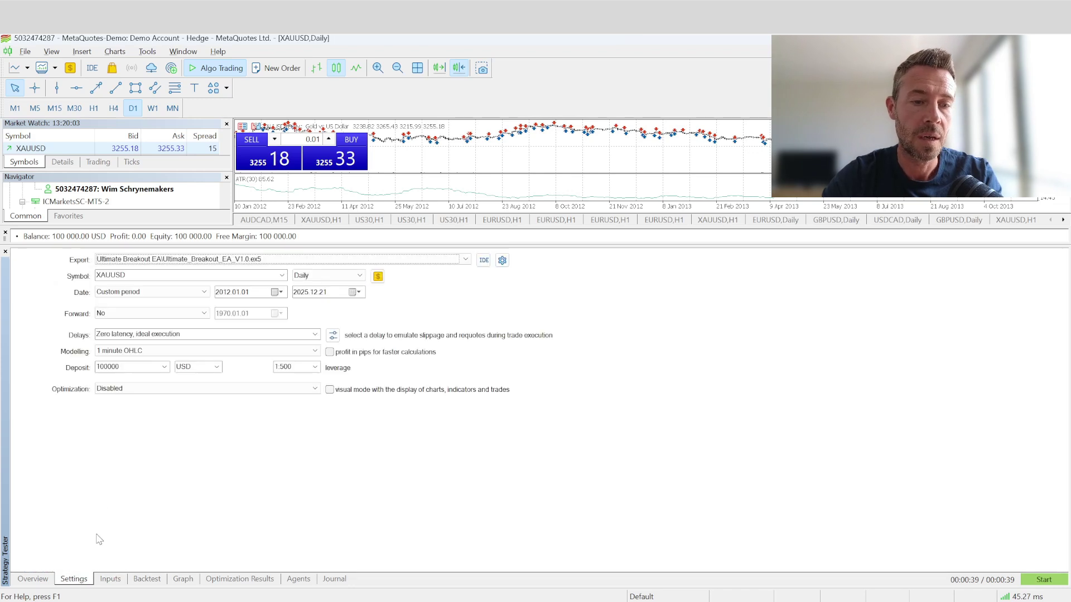
pyautogui.doubleClick(141, 365)
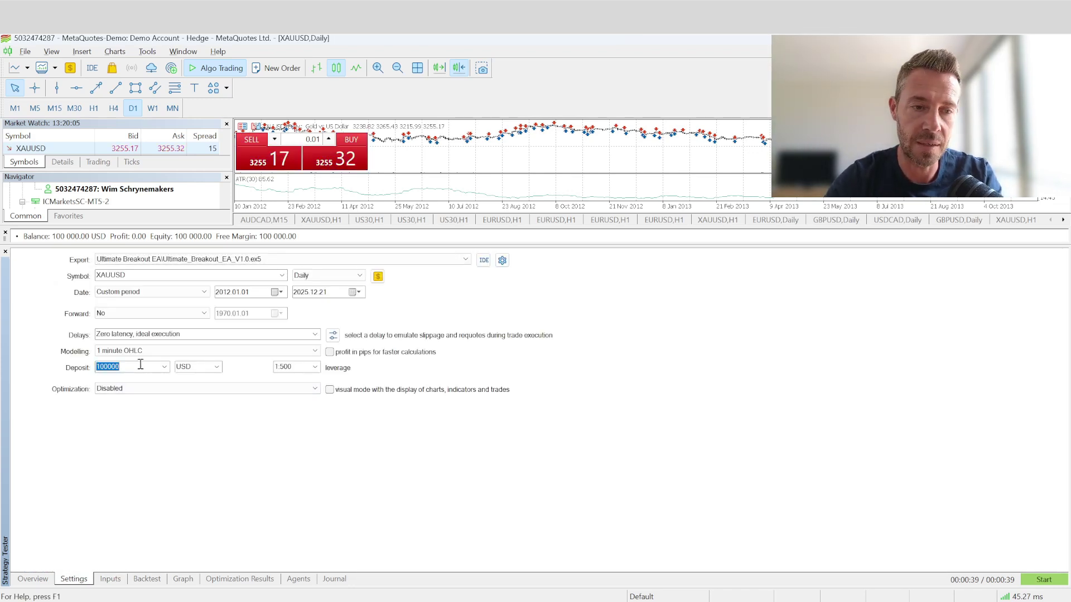
pyautogui.write('3000')
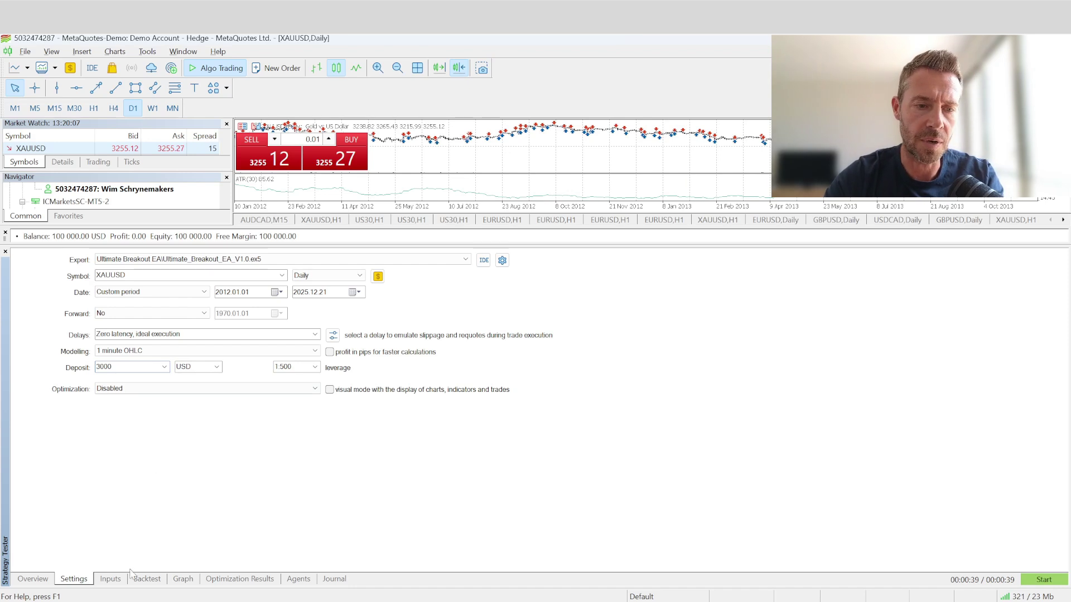
pyautogui.click(111, 580)
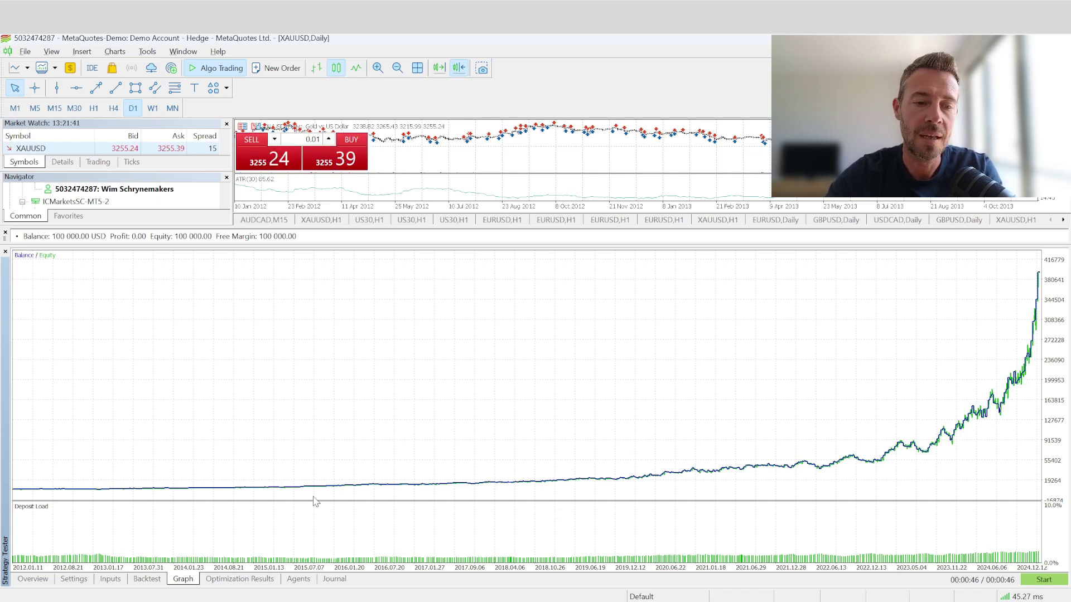
# Review the rerun's inputs and statistics: 390,505.57 net profit, profit factor 2.25
pyautogui.click(111, 578)
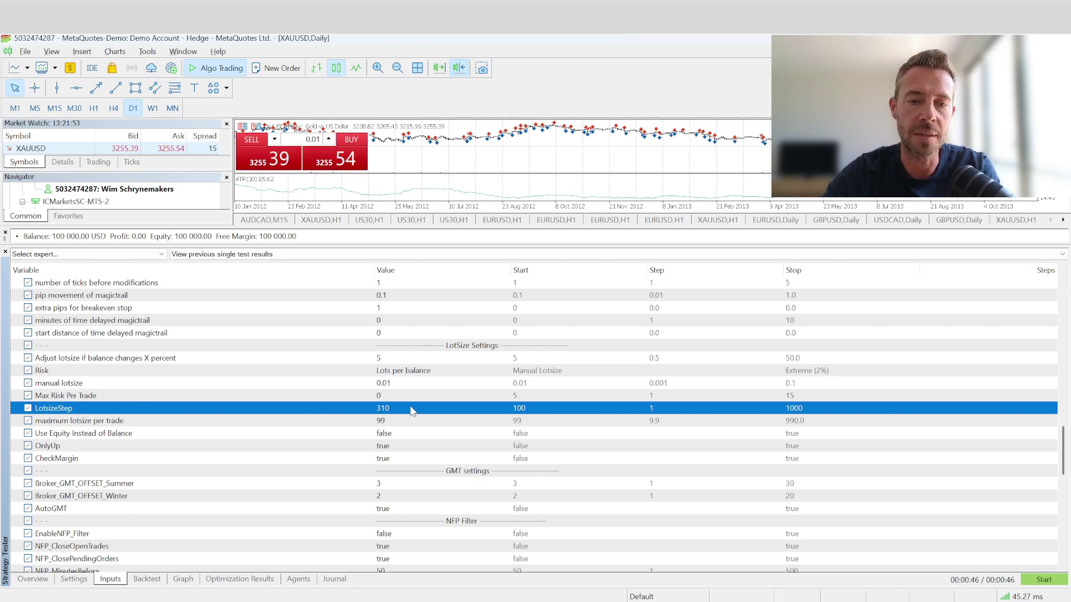
pyautogui.click(147, 580)
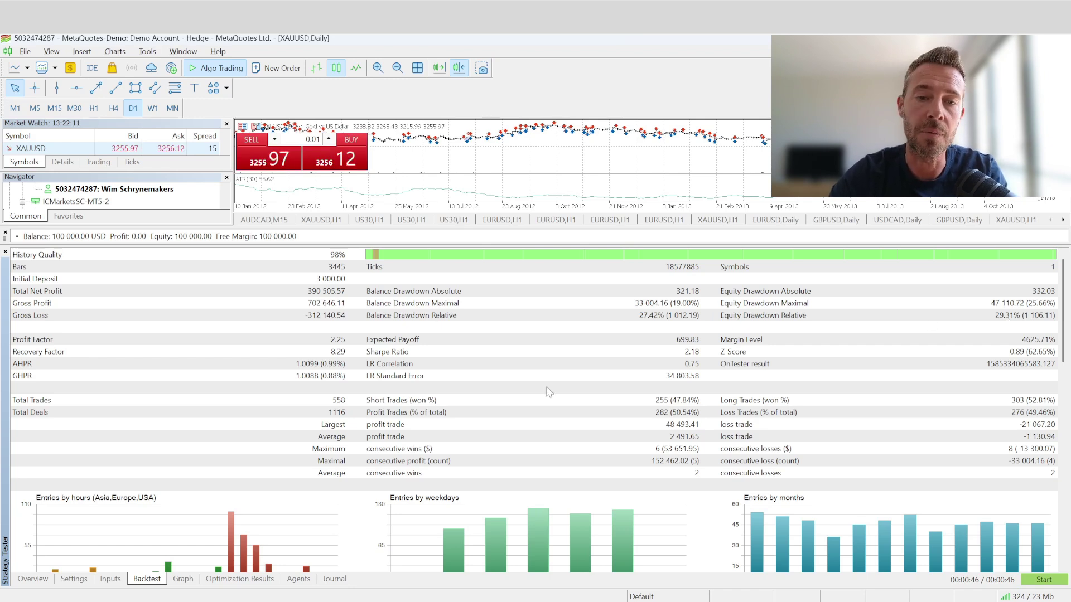
# Enter 400 as the LotsizeStep value, keeping Risk on Lots per balance
pyautogui.click(110, 578)
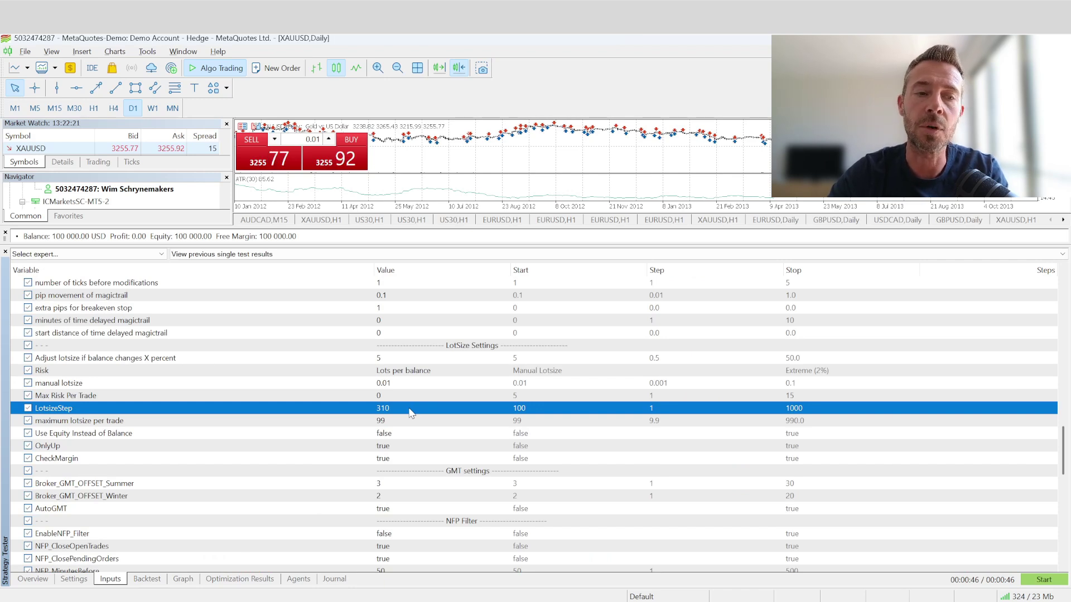
pyautogui.click(410, 411)
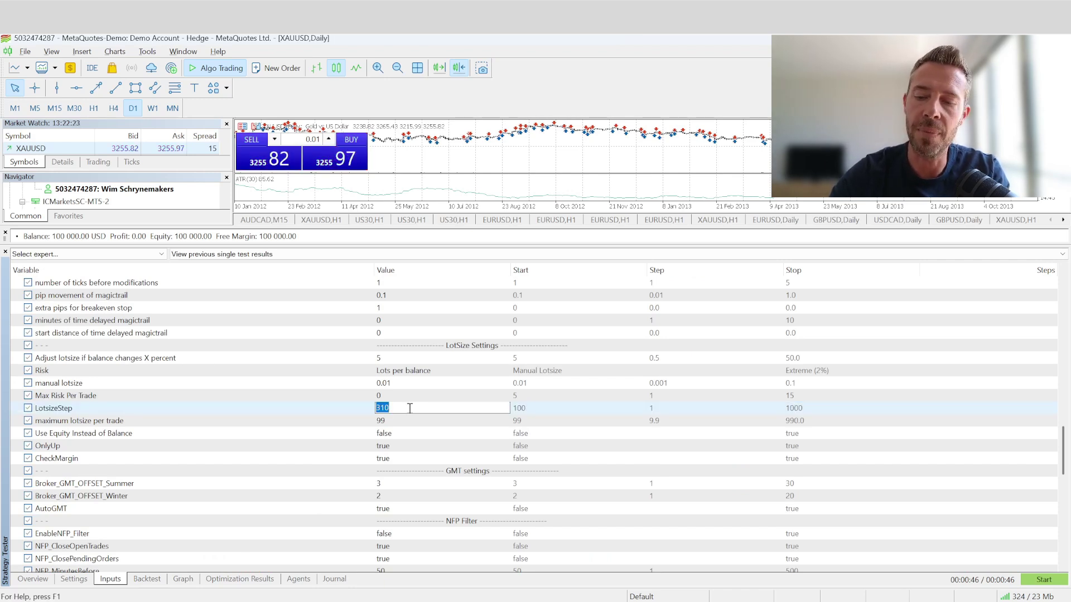
pyautogui.write('400')
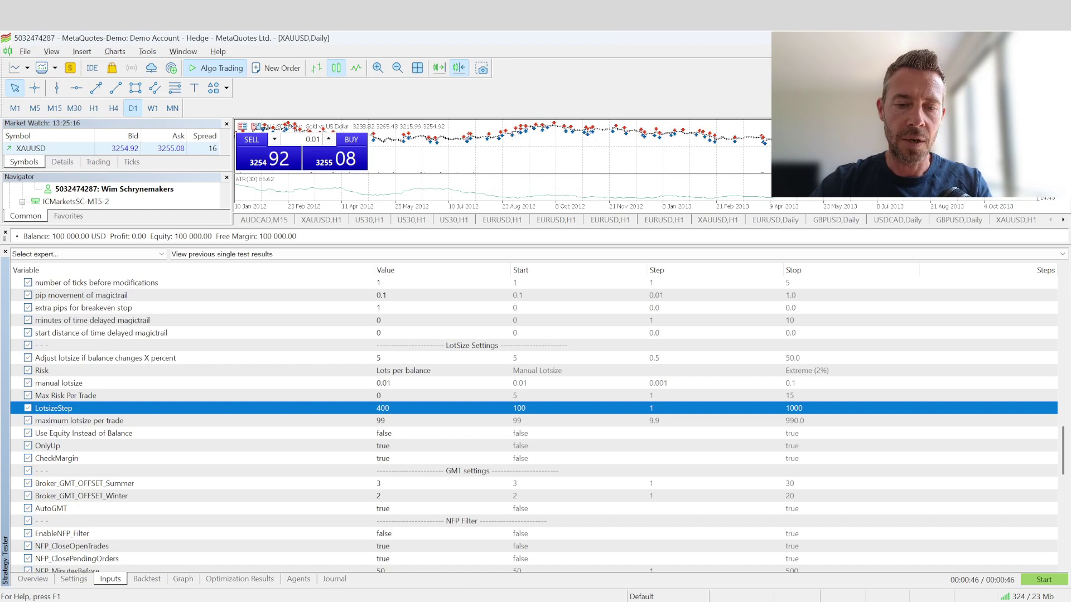
pyautogui.moveTo(434, 601)
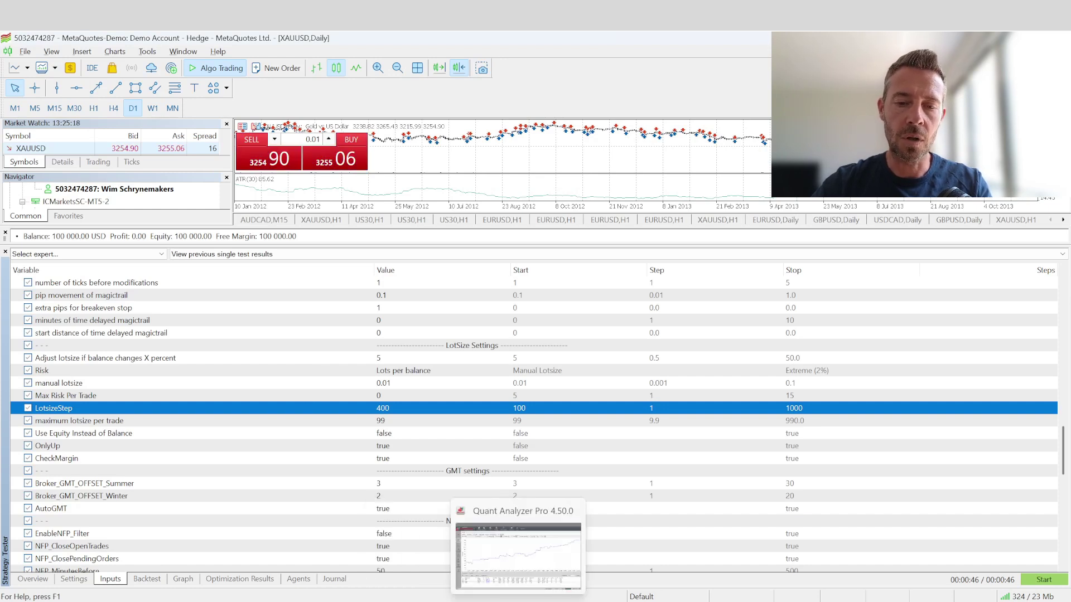
# Bring up Quant Analyzer Pro and view the audjpy, c_1, gbpjpy and ustec equity curves
pyautogui.click(517, 601)
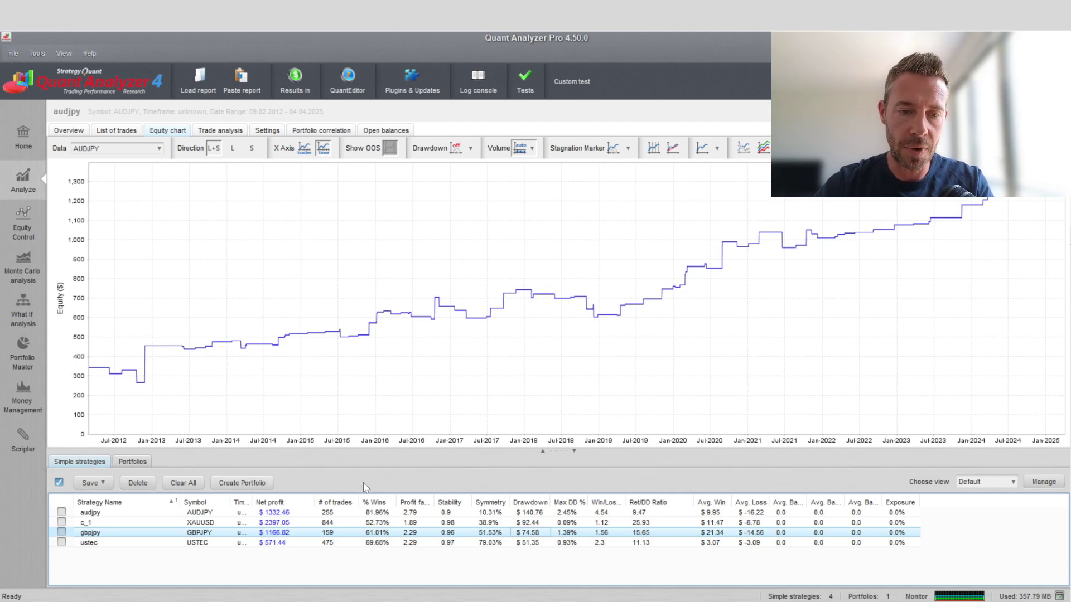
pyautogui.moveTo(555, 451); pyautogui.dragTo(555, 431)
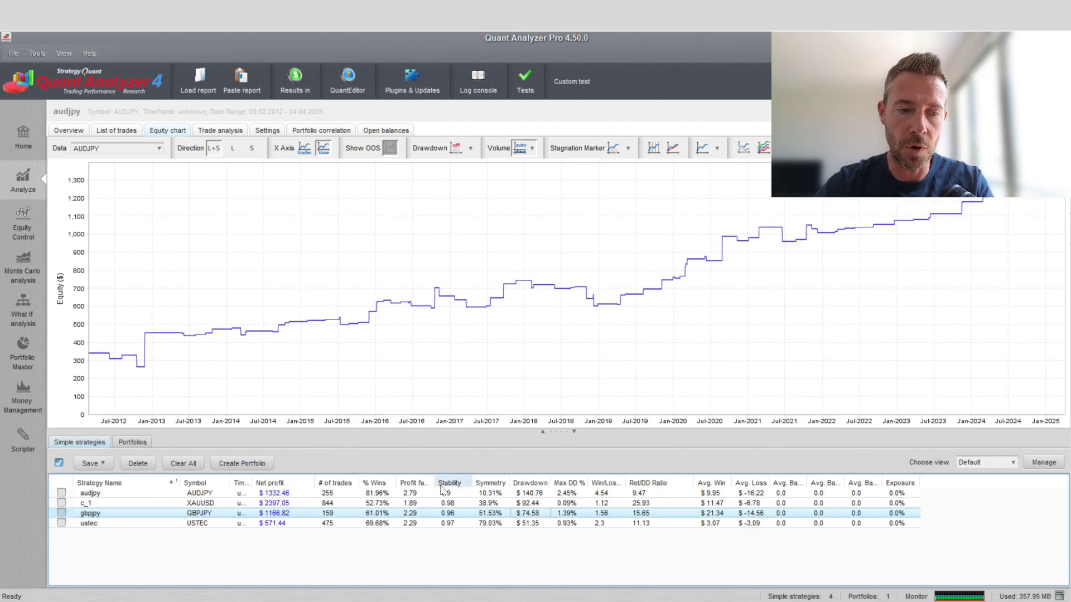
pyautogui.click(291, 495)
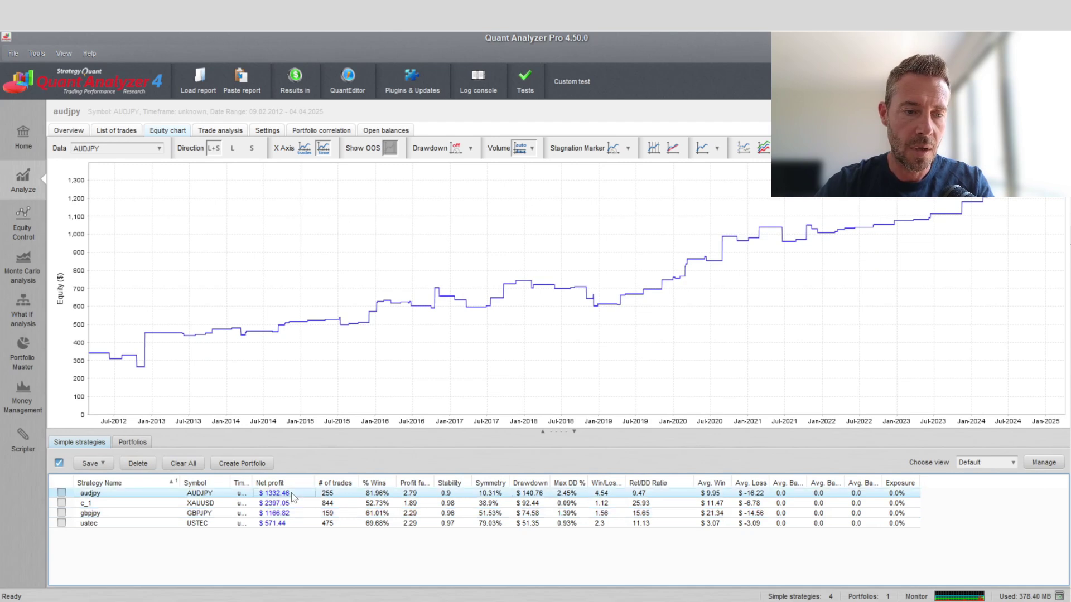
pyautogui.click(121, 504)
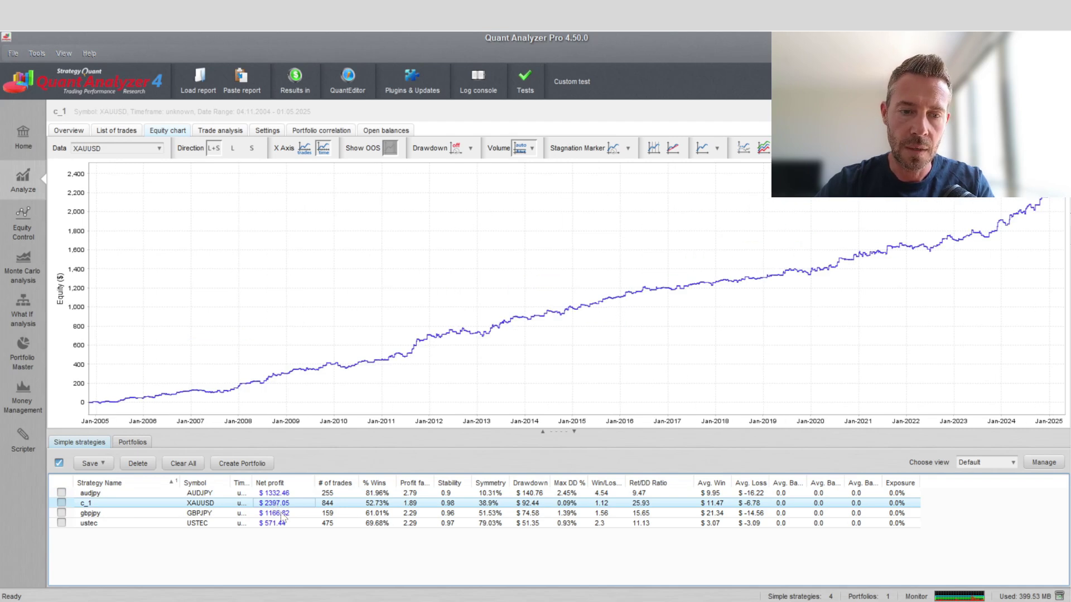
pyautogui.click(283, 513)
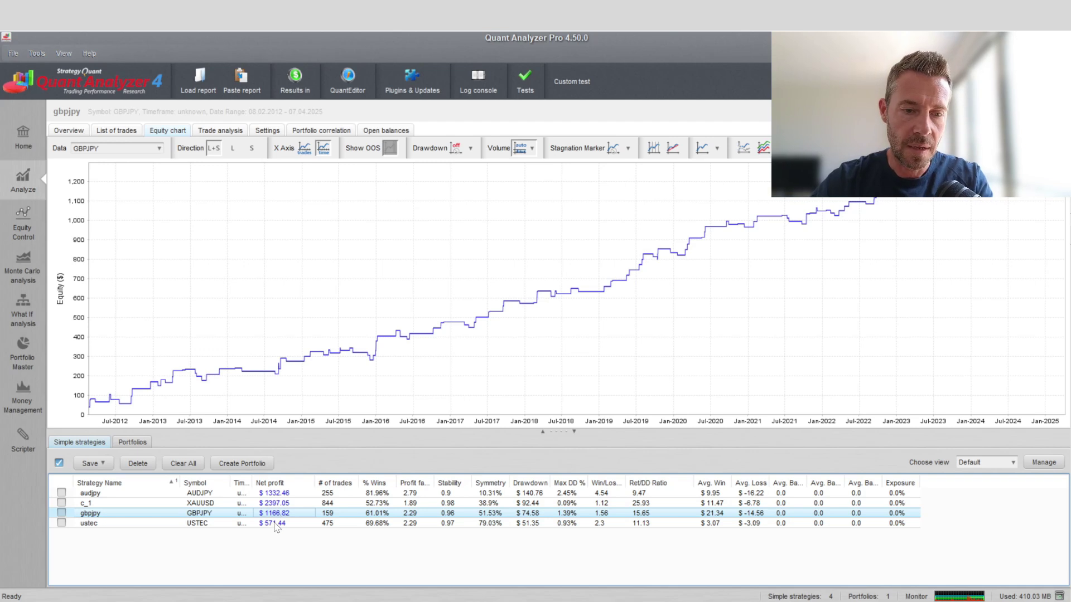
pyautogui.click(277, 525)
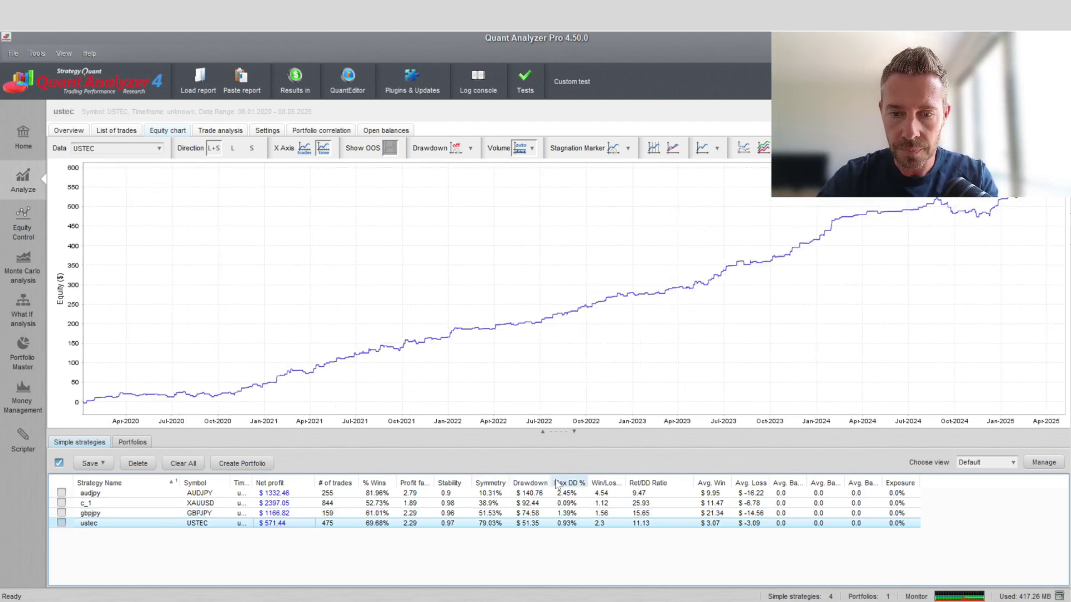
# Step through the four strategy rows and review the ustec trade list and summary
pyautogui.moveTo(539, 487); pyautogui.dragTo(571, 482)
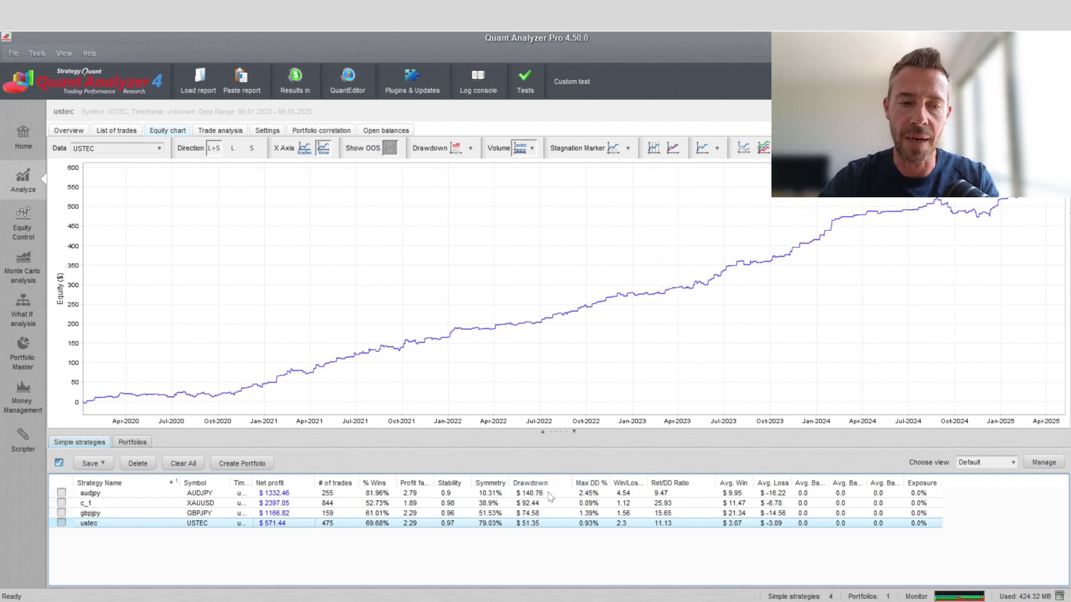
pyautogui.click(549, 494)
pyautogui.click(544, 504)
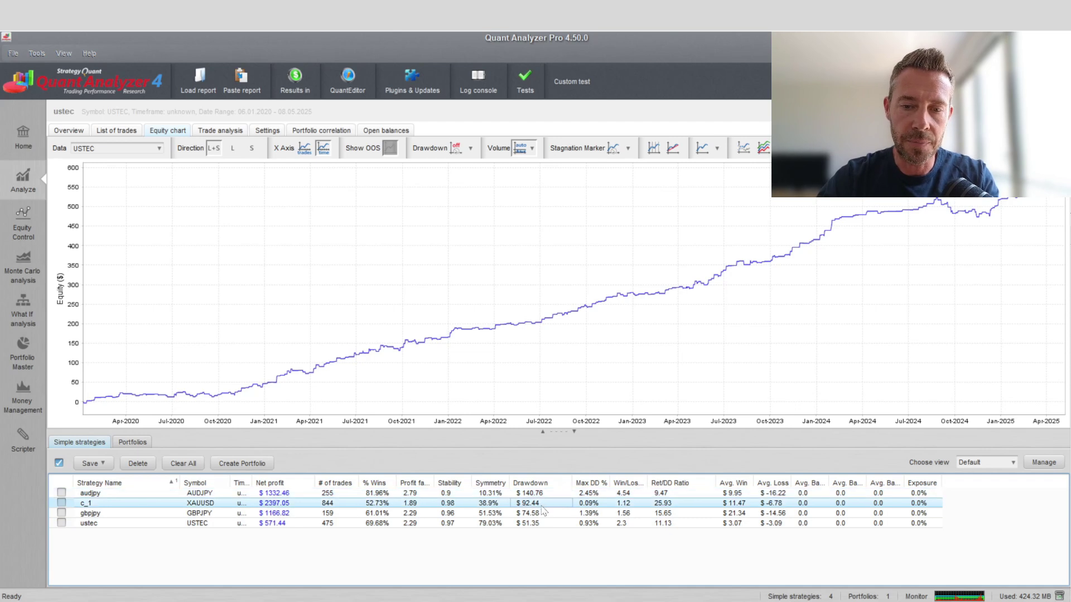
pyautogui.click(545, 512)
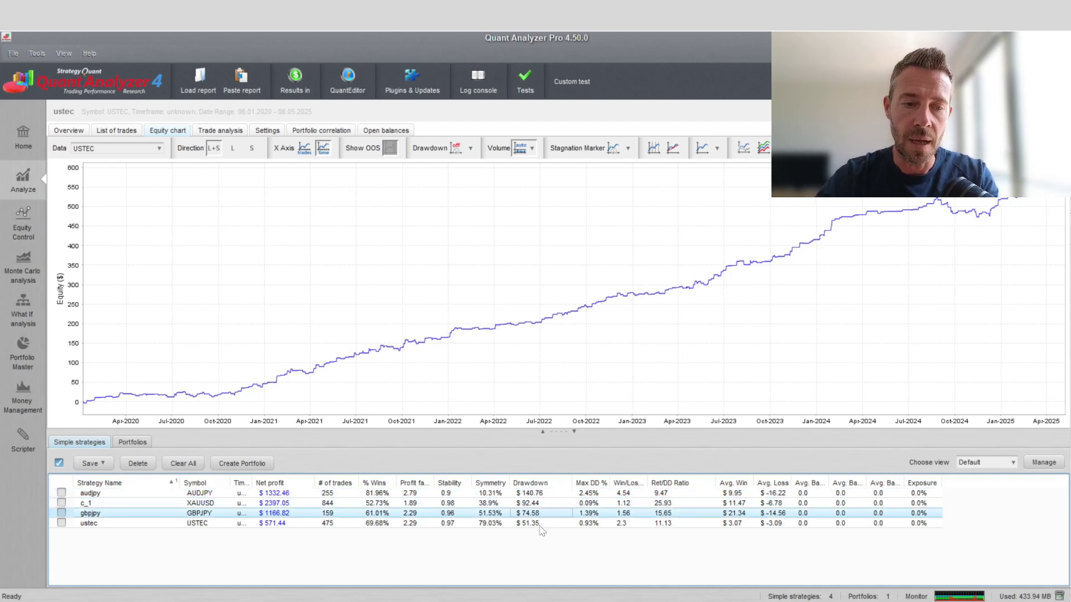
pyautogui.click(541, 527)
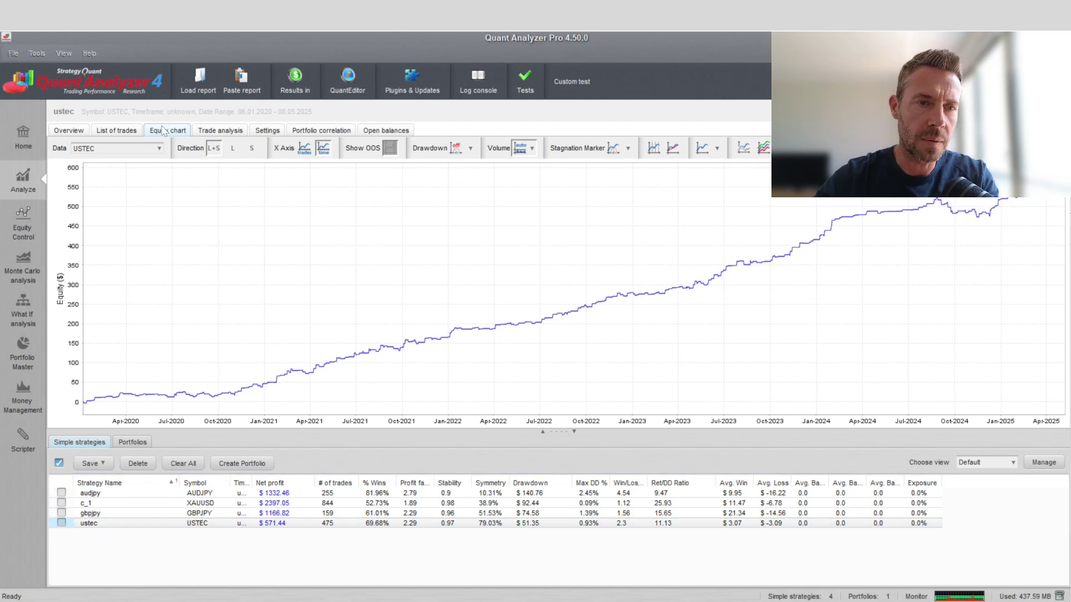
pyautogui.click(123, 134)
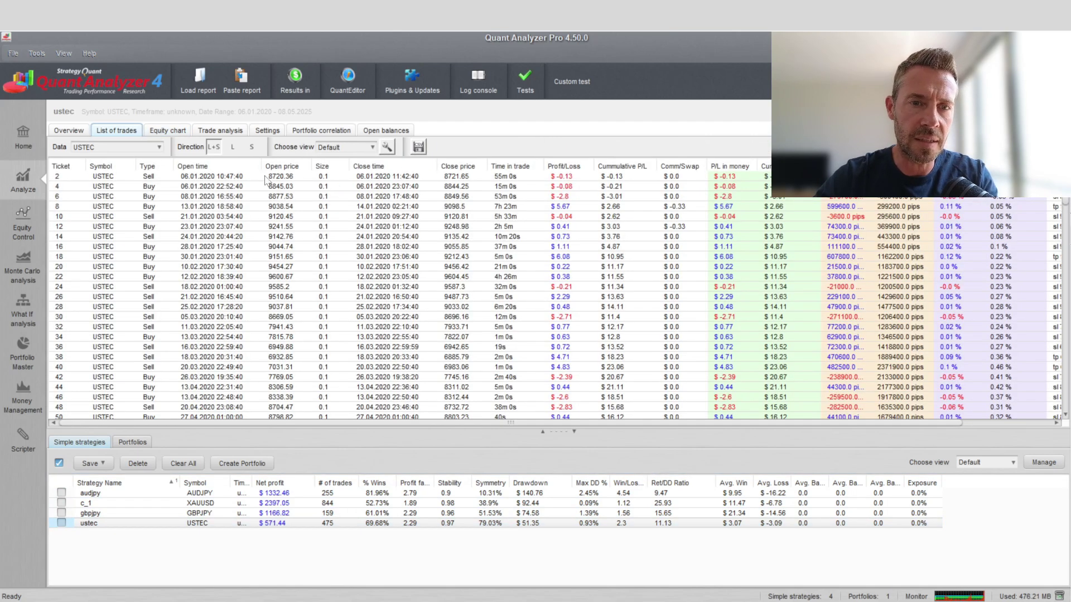
pyautogui.click(76, 131)
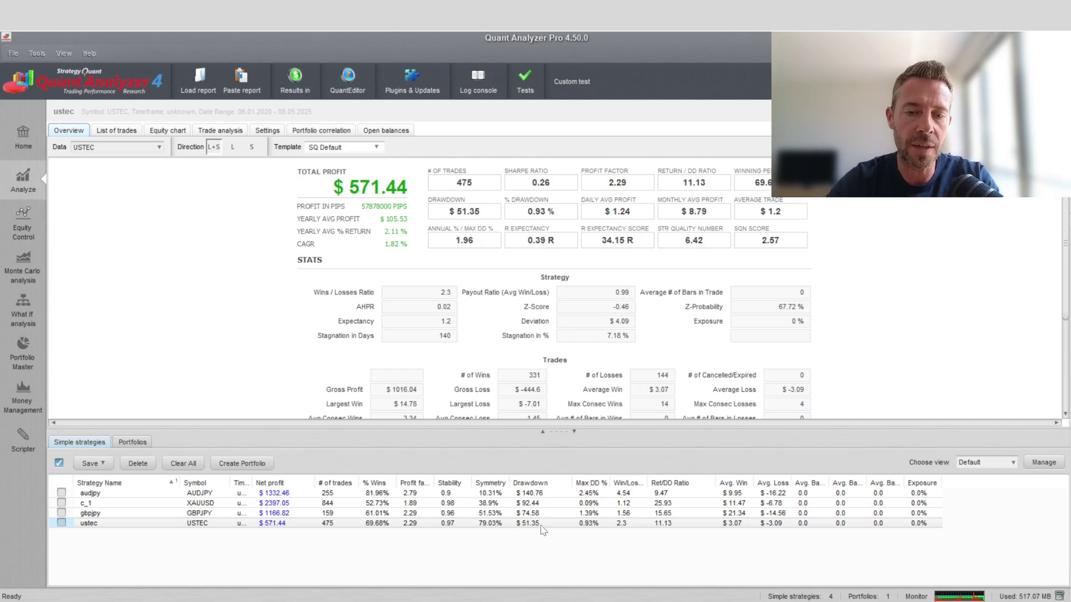
# Review the audjpy trades and overview: $1,332.46 profit, 255 trades, 2.45% drawdown
pyautogui.click(540, 494)
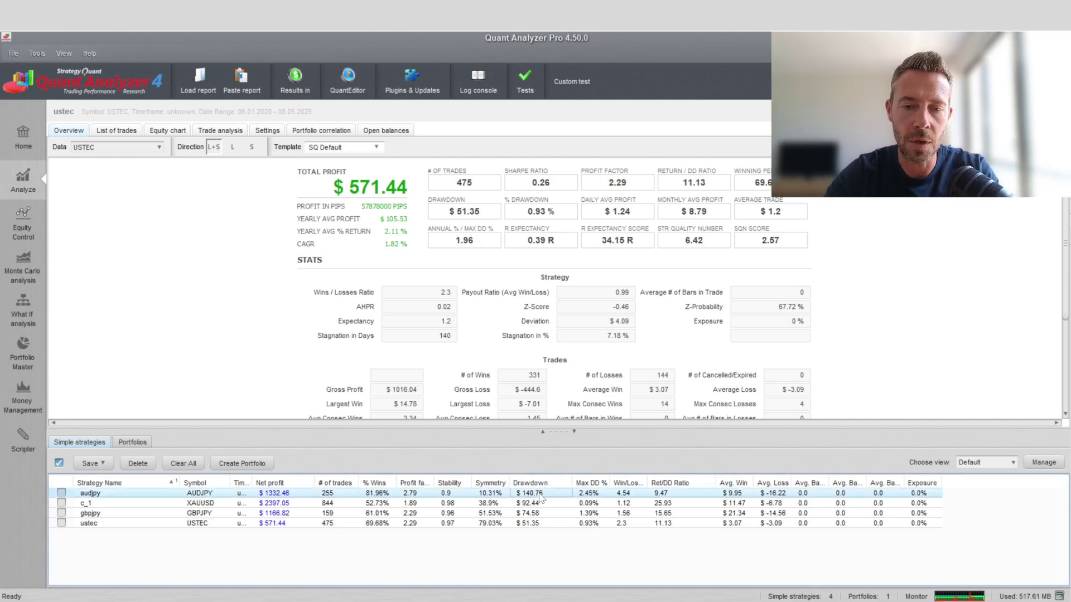
pyautogui.click(441, 494)
pyautogui.click(117, 130)
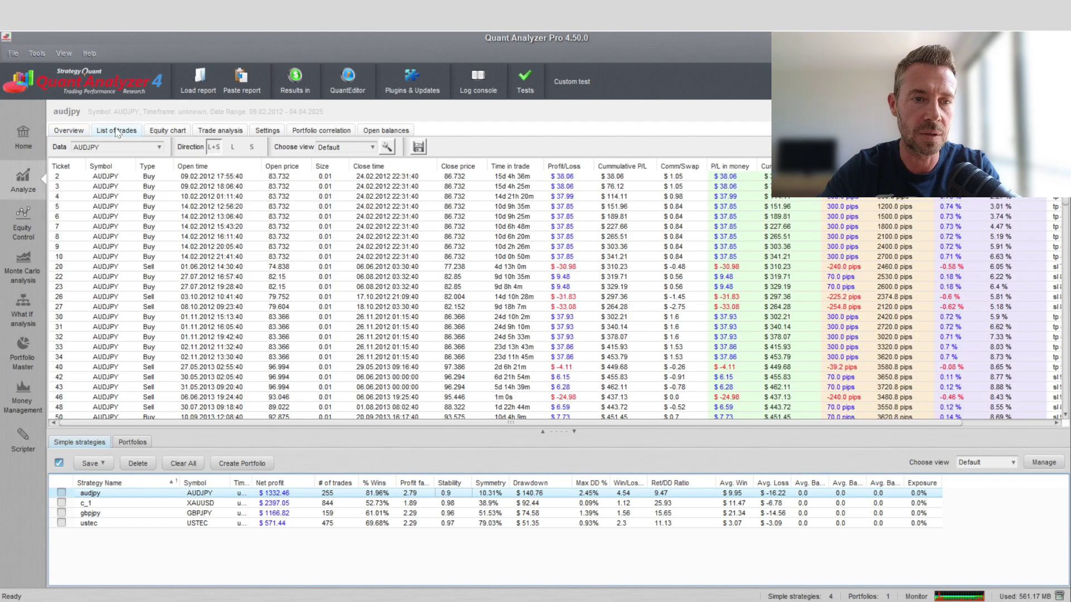
pyautogui.click(73, 130)
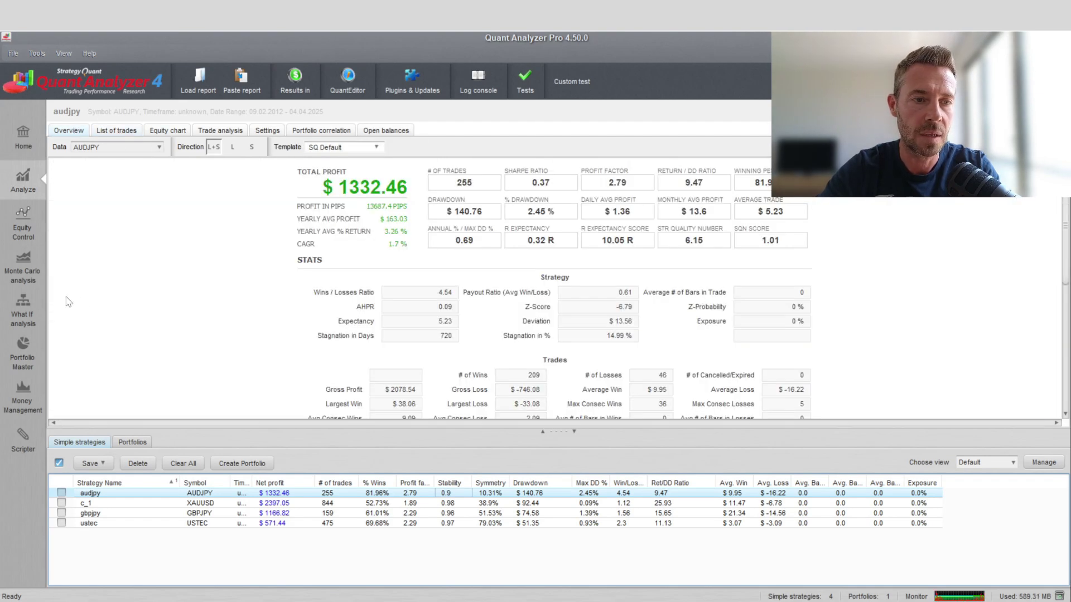
# Create a 0.02 fixed-lot what-if of audjpy and review the new whatIf_audjpy row
pyautogui.click(25, 301)
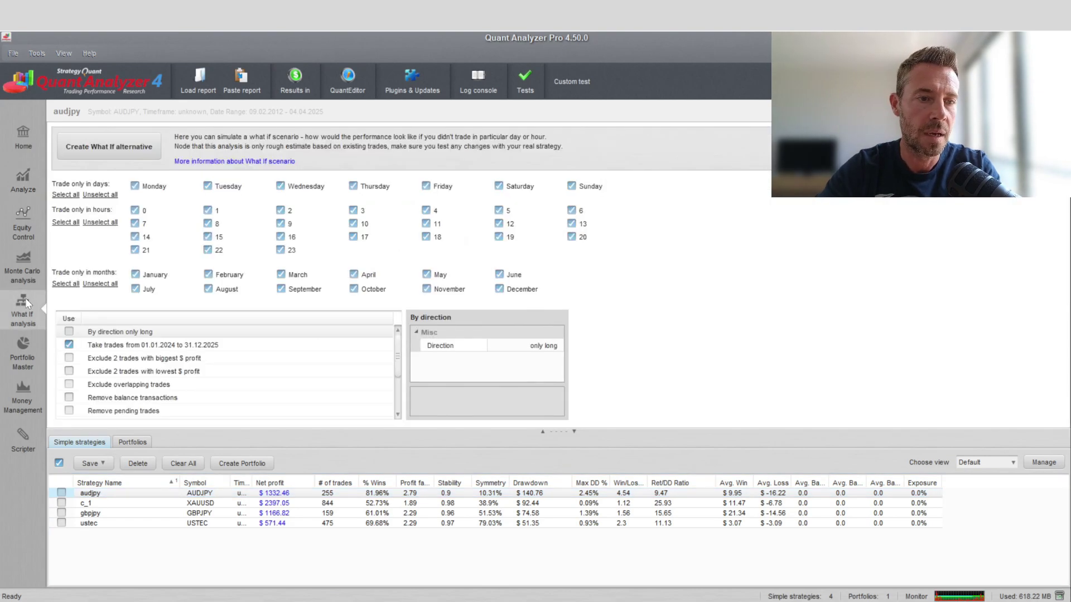
pyautogui.click(76, 348)
pyautogui.scroll(-2, 122, 364)
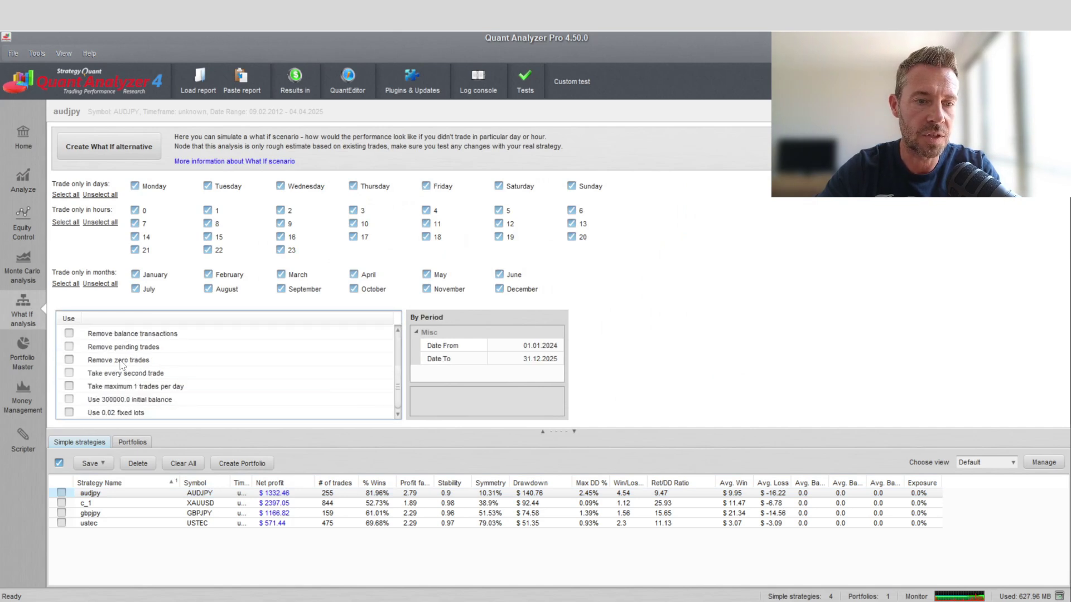
pyautogui.click(68, 413)
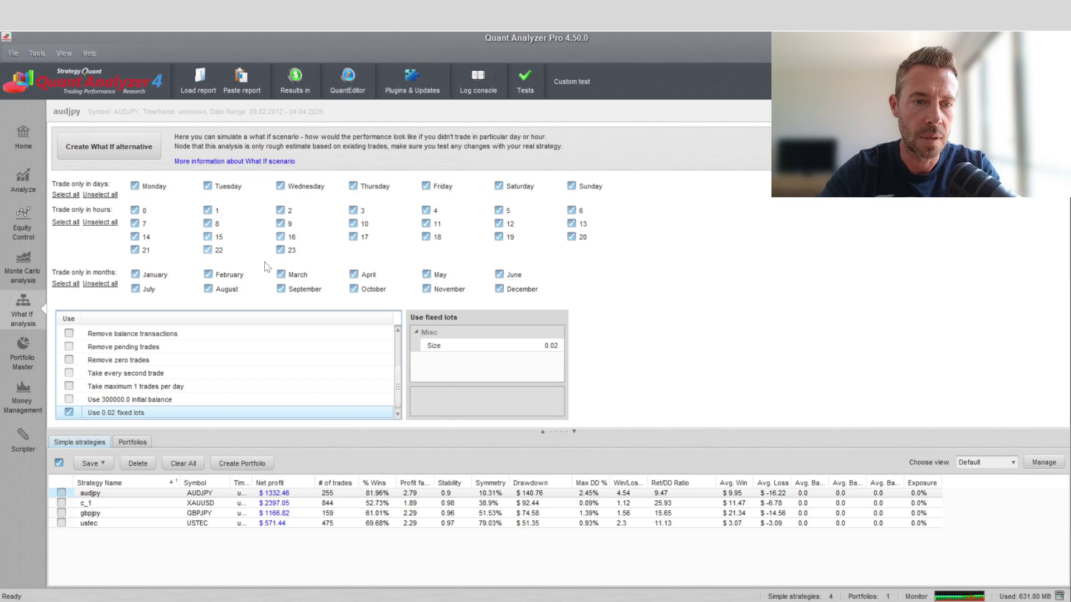
pyautogui.scroll(2, 264, 388)
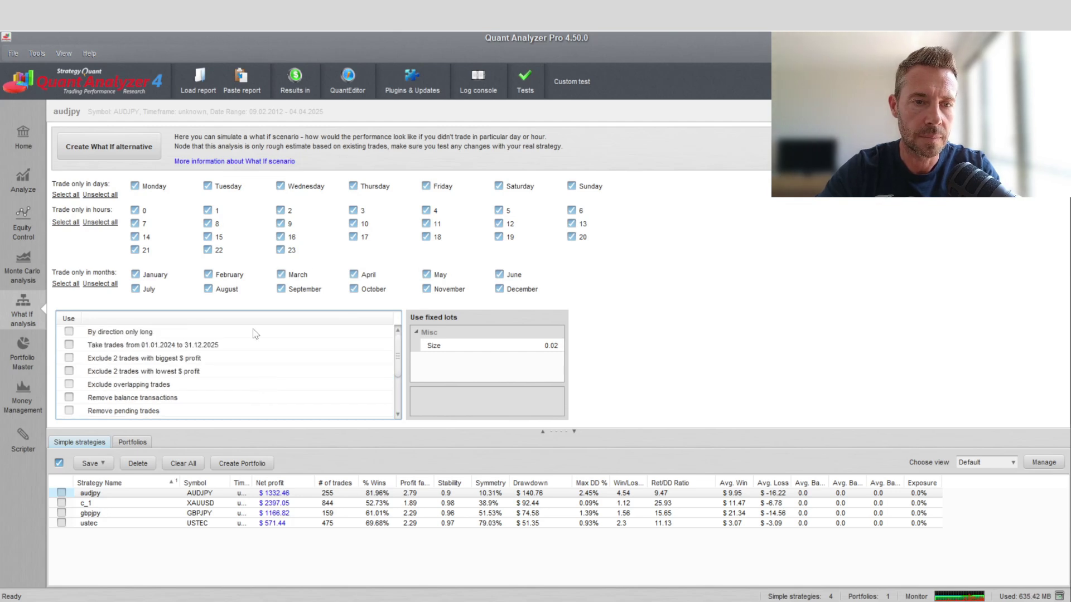
pyautogui.click(116, 149)
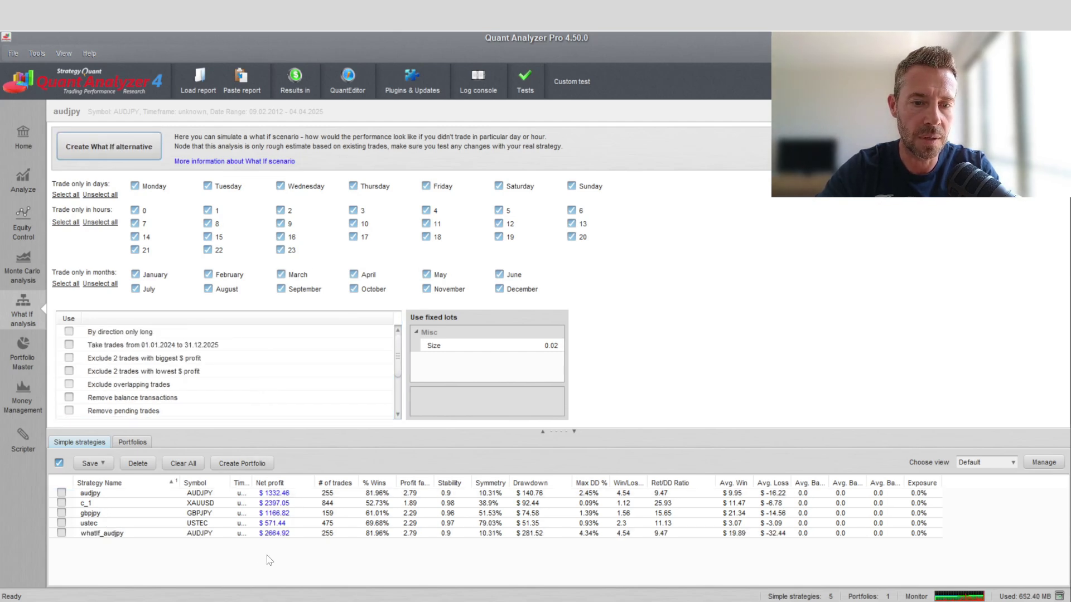
pyautogui.click(278, 494)
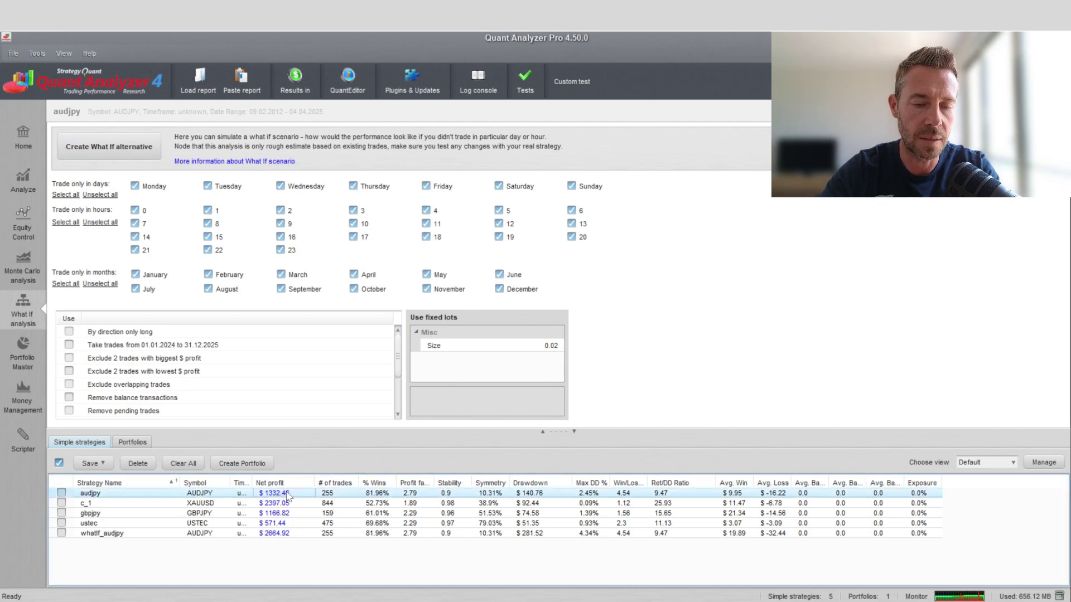
pyautogui.click(294, 534)
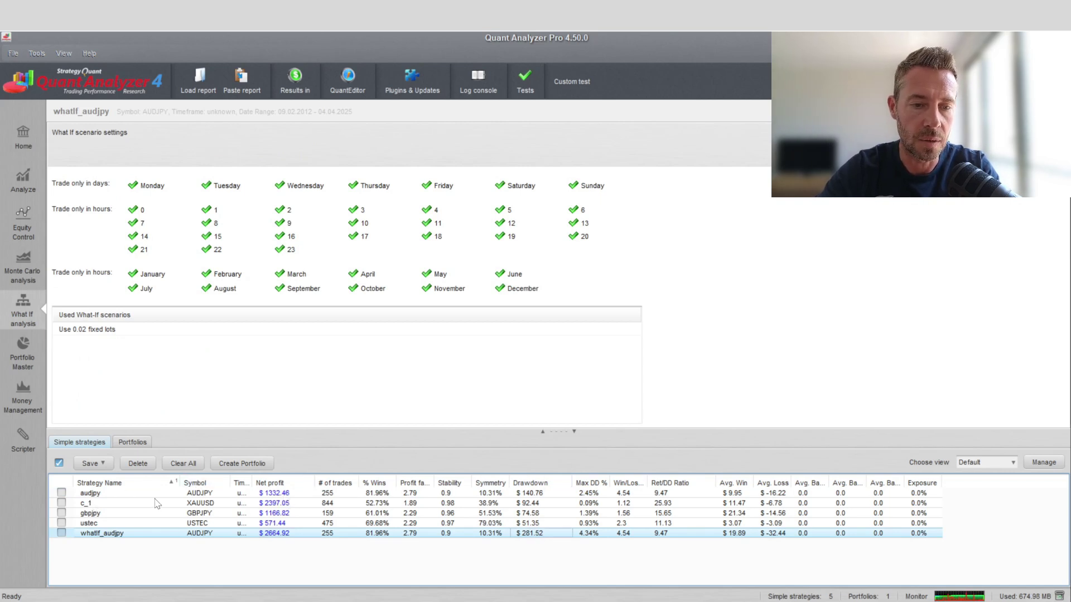
# Rename the c_1 strategy to xauusd
pyautogui.doubleClick(134, 504)
pyautogui.write('xauusd')
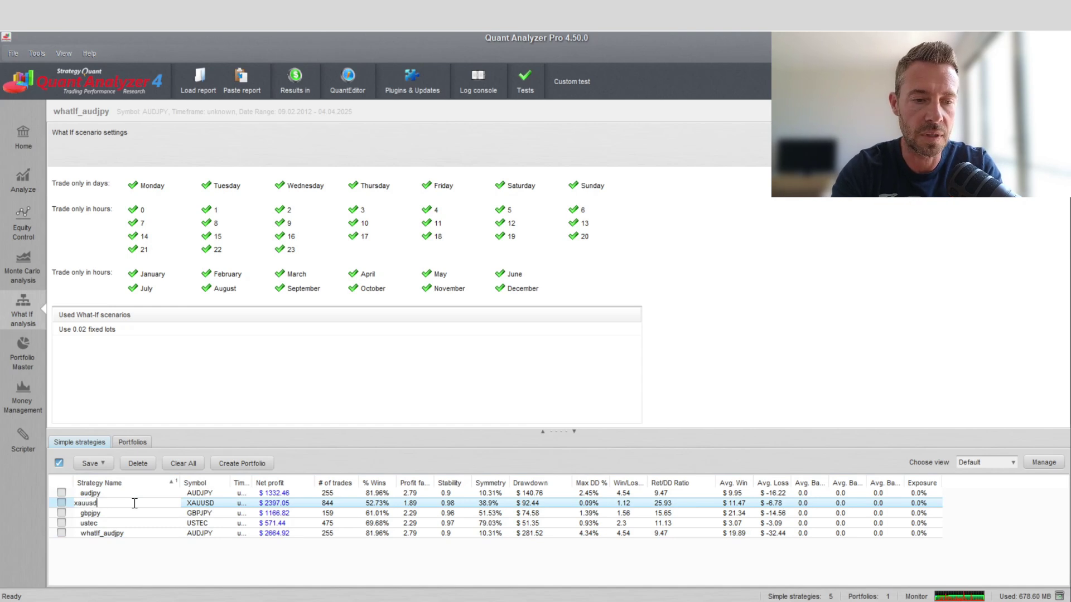
pyautogui.press('Return')
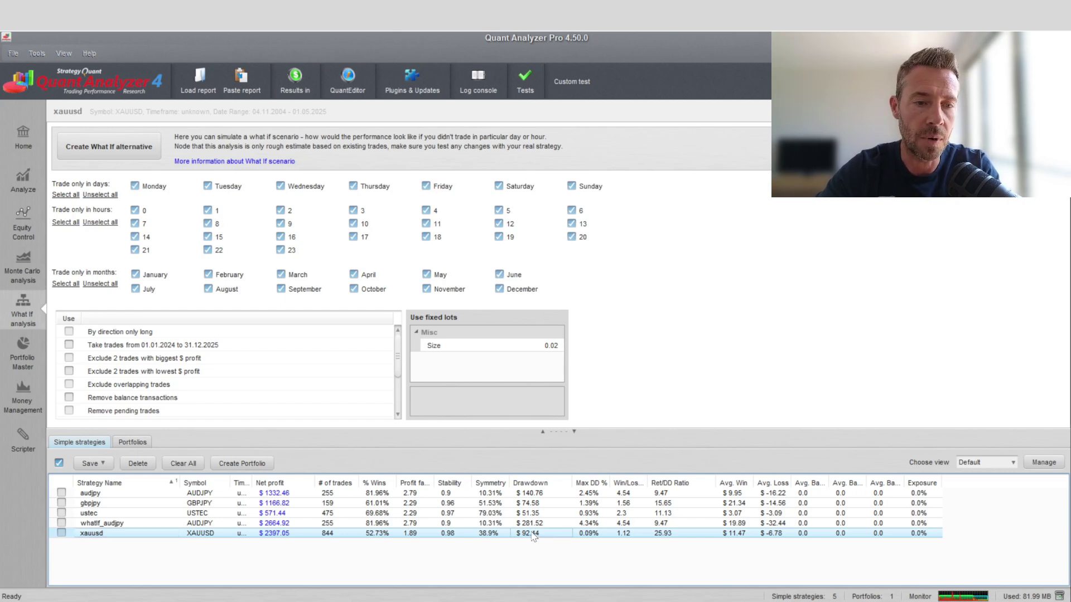
# Create a 0.03 fixed-lot what-if of xauusd and review both whatIf rows
pyautogui.scroll(-2, 142, 382)
pyautogui.click(146, 412)
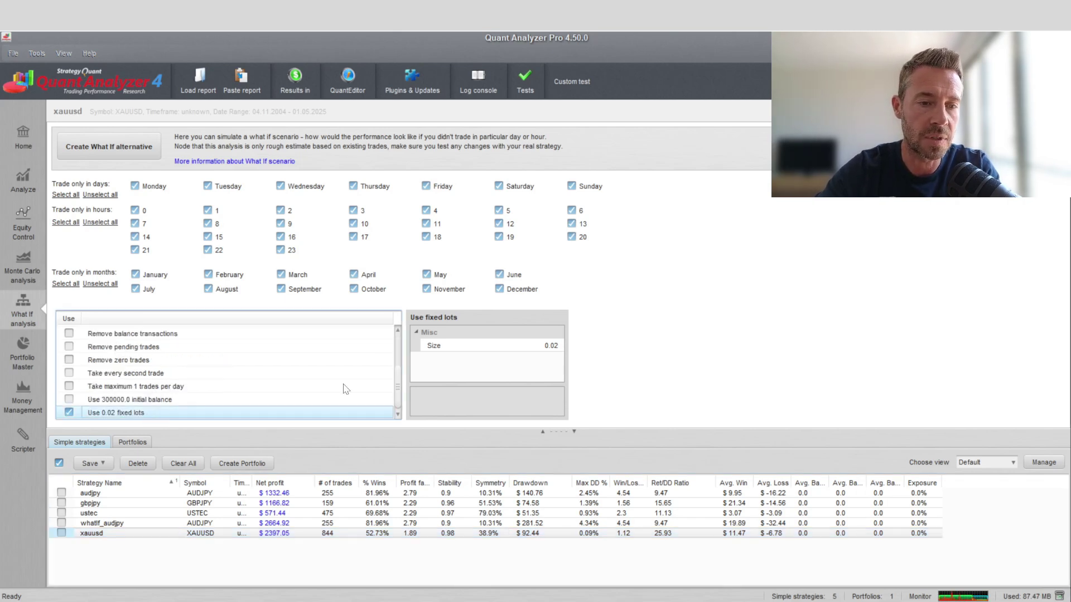
pyautogui.click(553, 345)
pyautogui.click(560, 342)
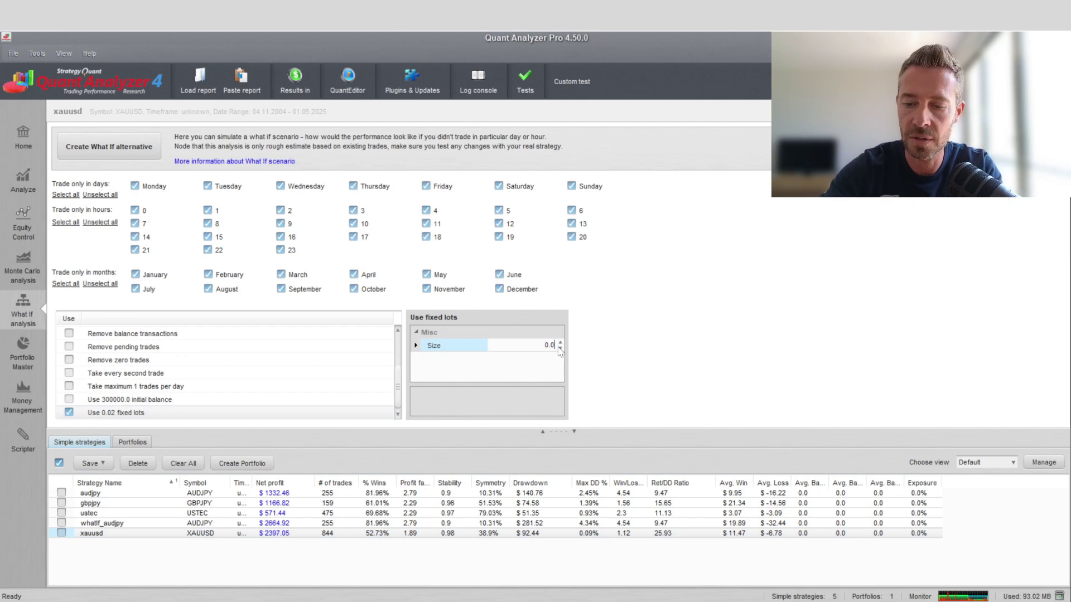
pyautogui.click(538, 372)
pyautogui.click(109, 148)
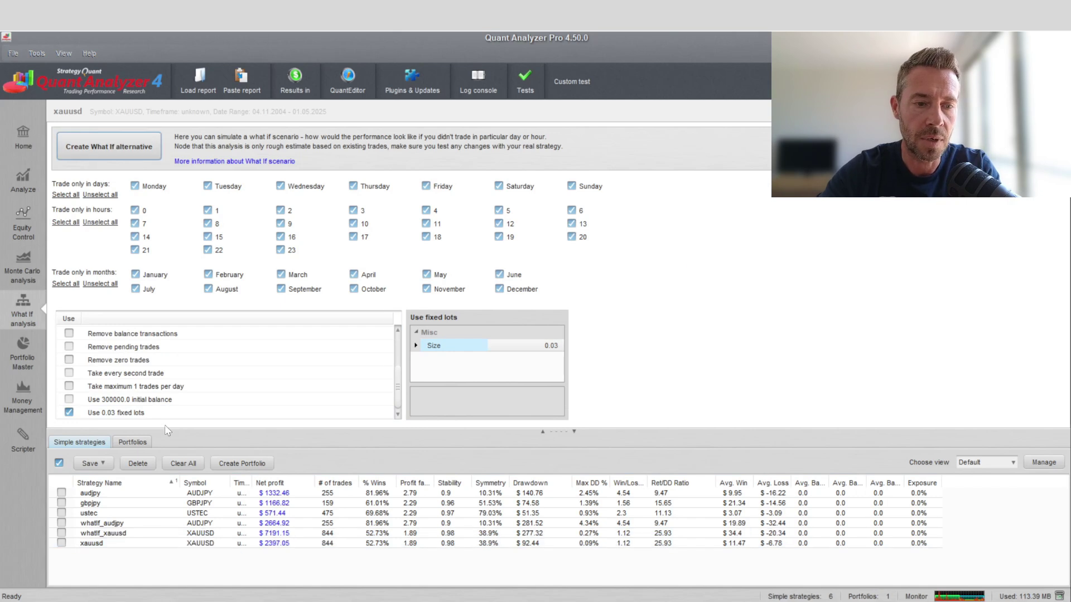
pyautogui.click(541, 525)
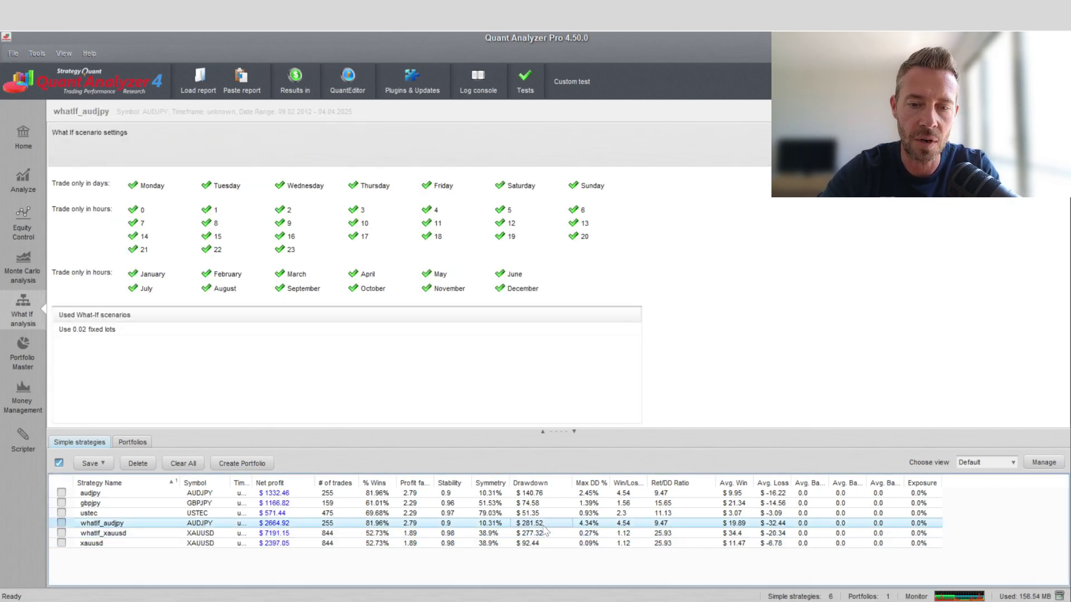
pyautogui.click(542, 534)
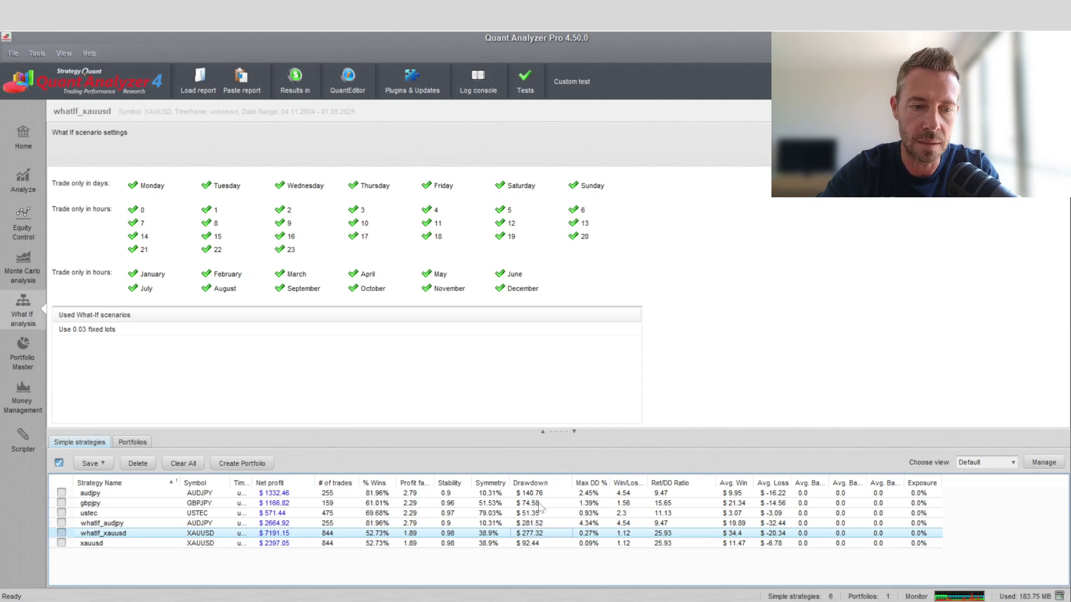
# Create a what-if alternative of gbpjpy trading fixed 0.04 lots
pyautogui.click(539, 504)
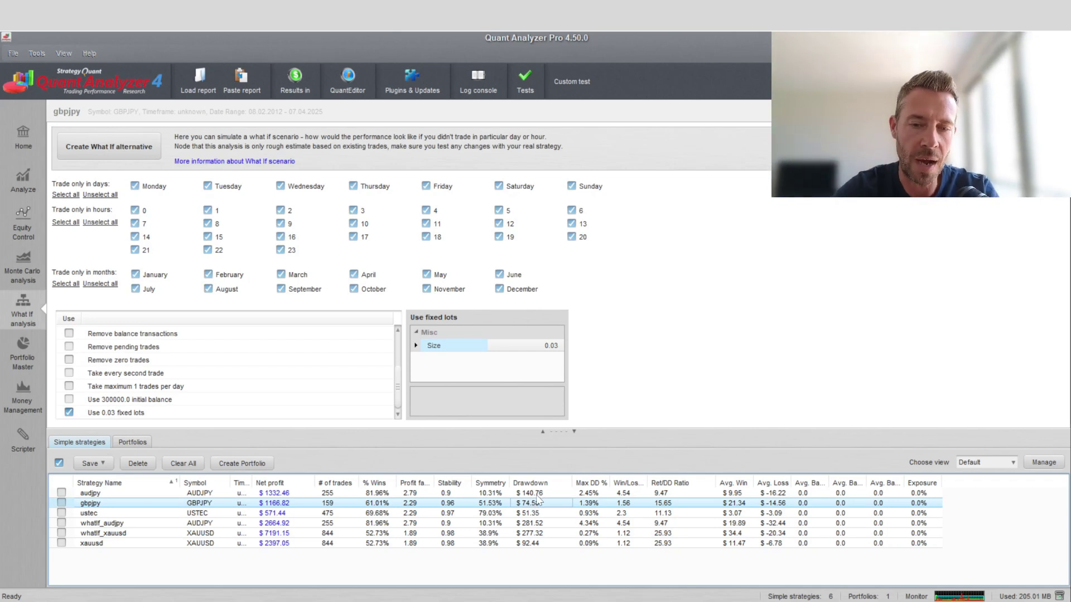
pyautogui.click(246, 412)
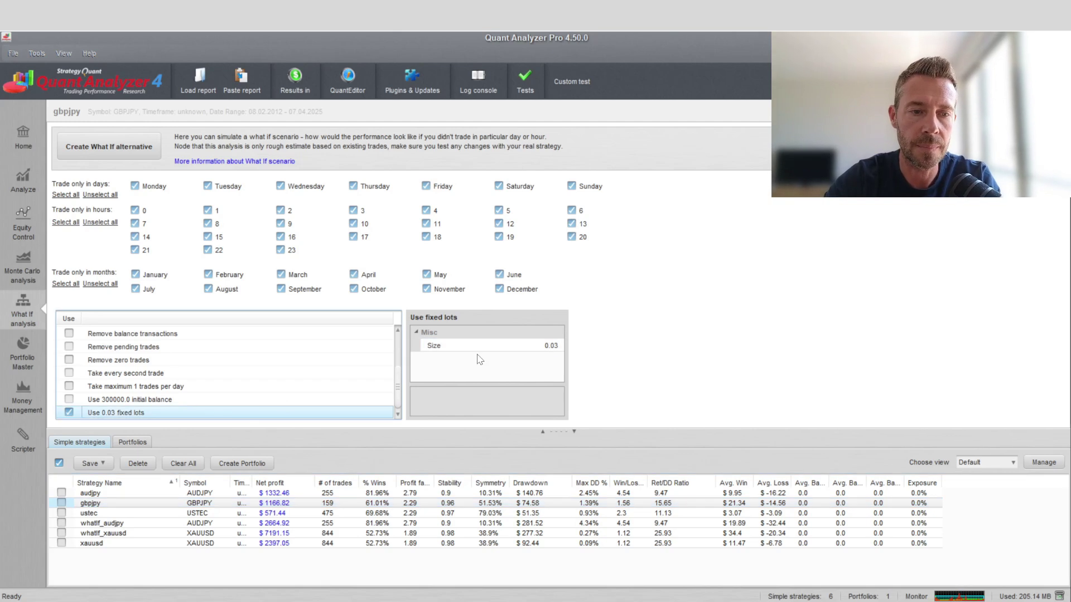
pyautogui.click(557, 346)
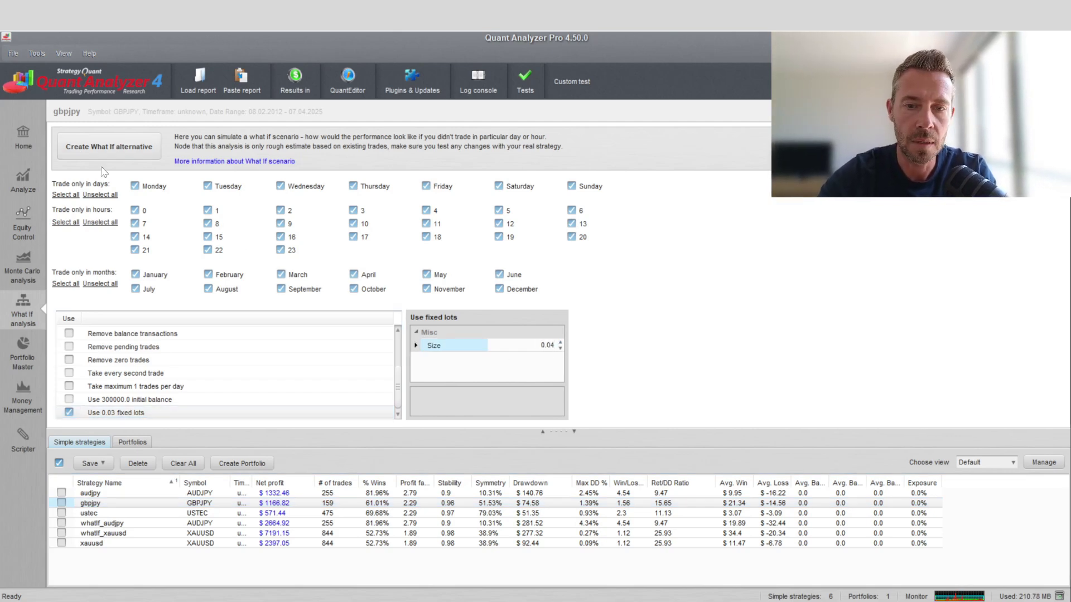
pyautogui.click(449, 376)
pyautogui.click(154, 159)
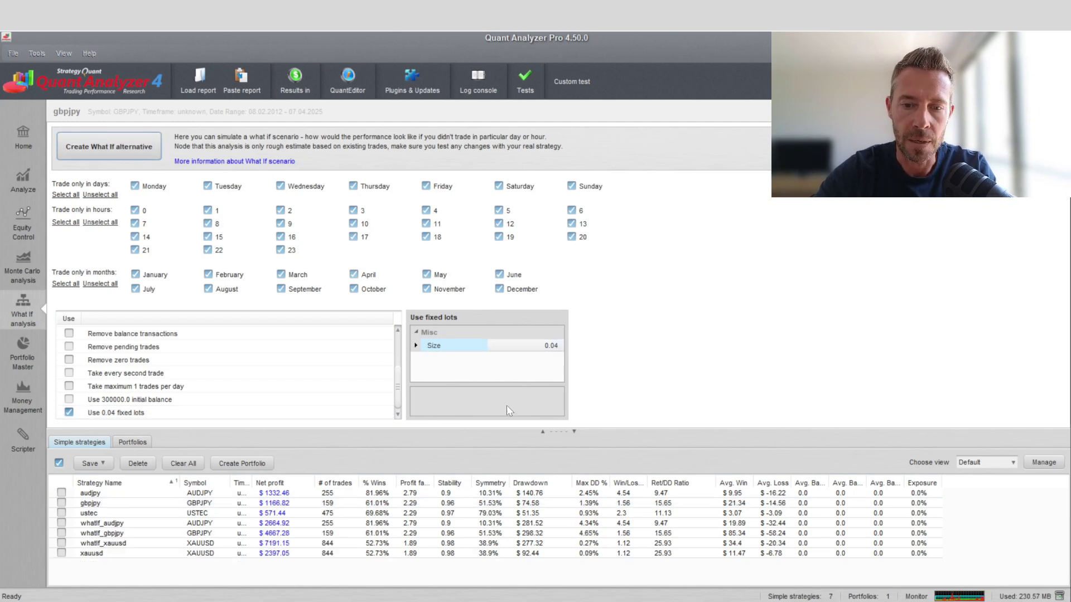
# Create a 0.6 fixed-lot what-if of ustec and sort the strategies by name
pyautogui.click(155, 517)
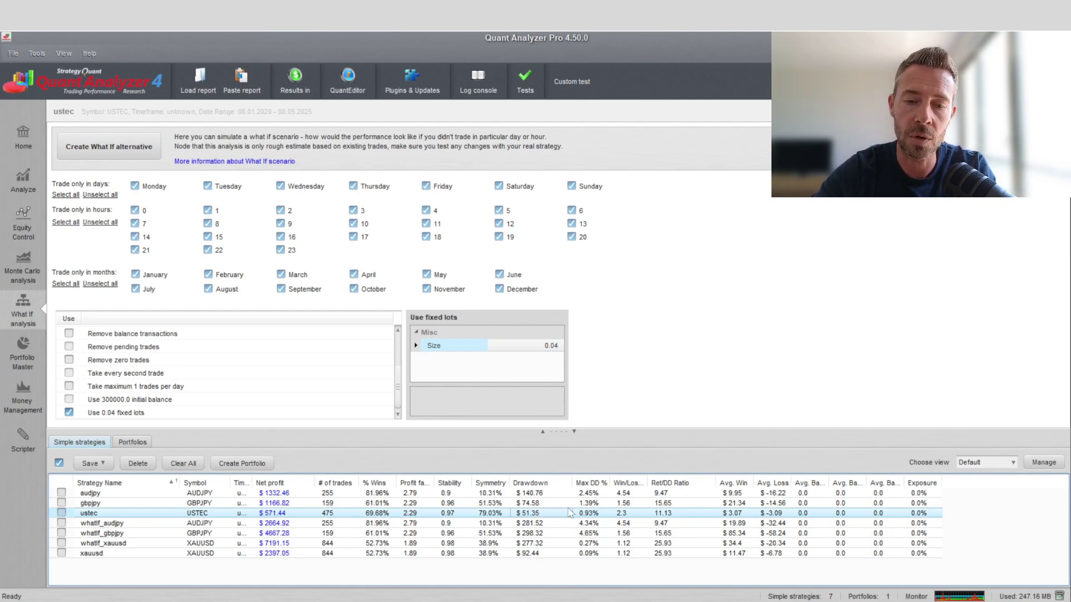
pyautogui.click(552, 347)
pyautogui.press('BackSpace')
pyautogui.press('BackSpace')
pyautogui.press('BackSpace')
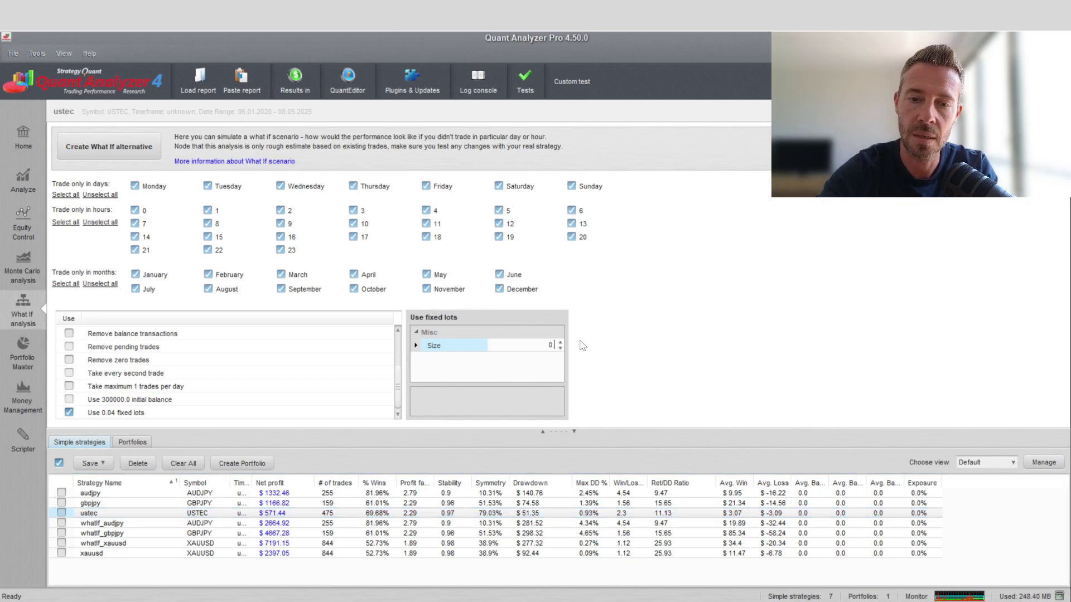
pyautogui.write('.6')
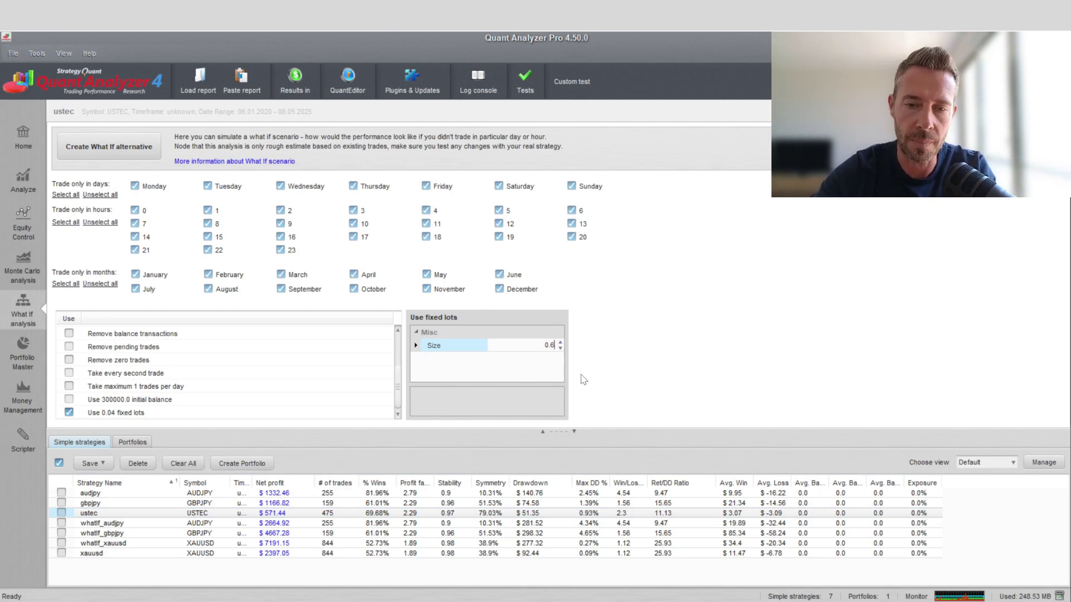
pyautogui.click(468, 373)
pyautogui.click(104, 149)
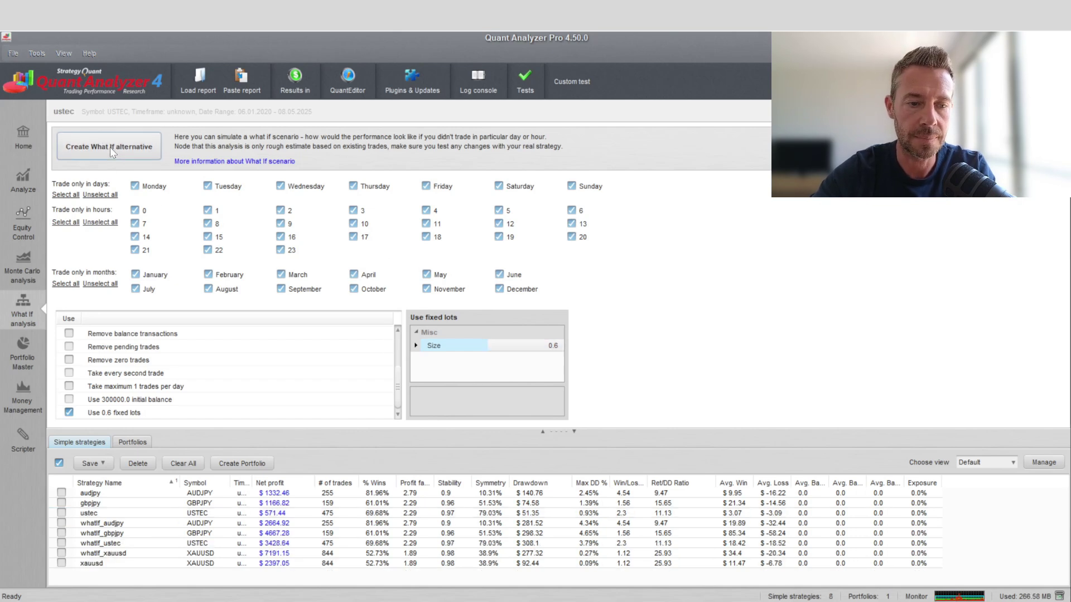
pyautogui.click(129, 484)
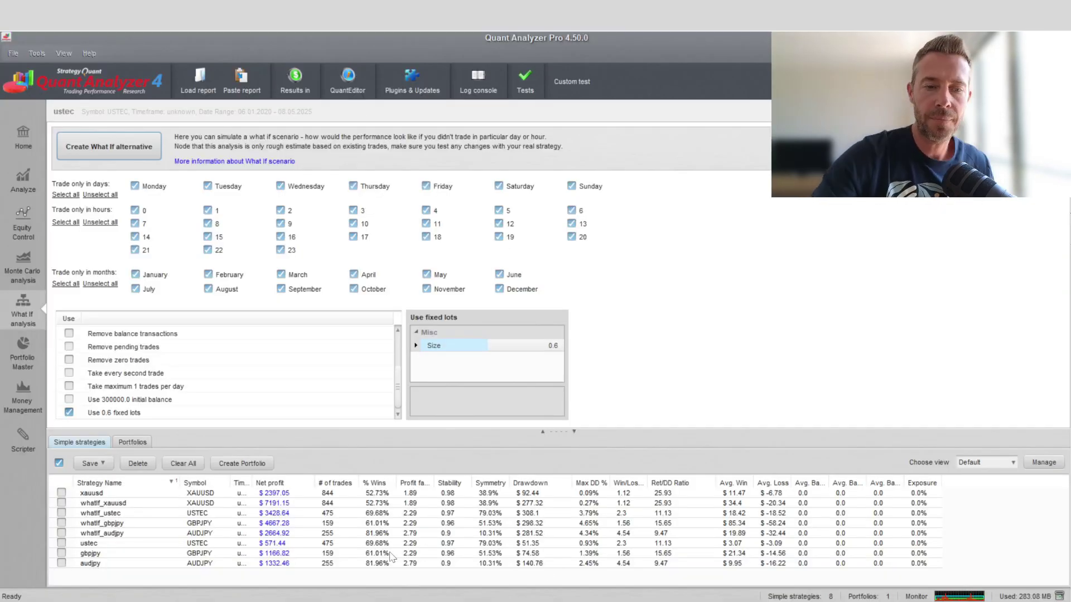
pyautogui.click(156, 503)
pyautogui.click(157, 514)
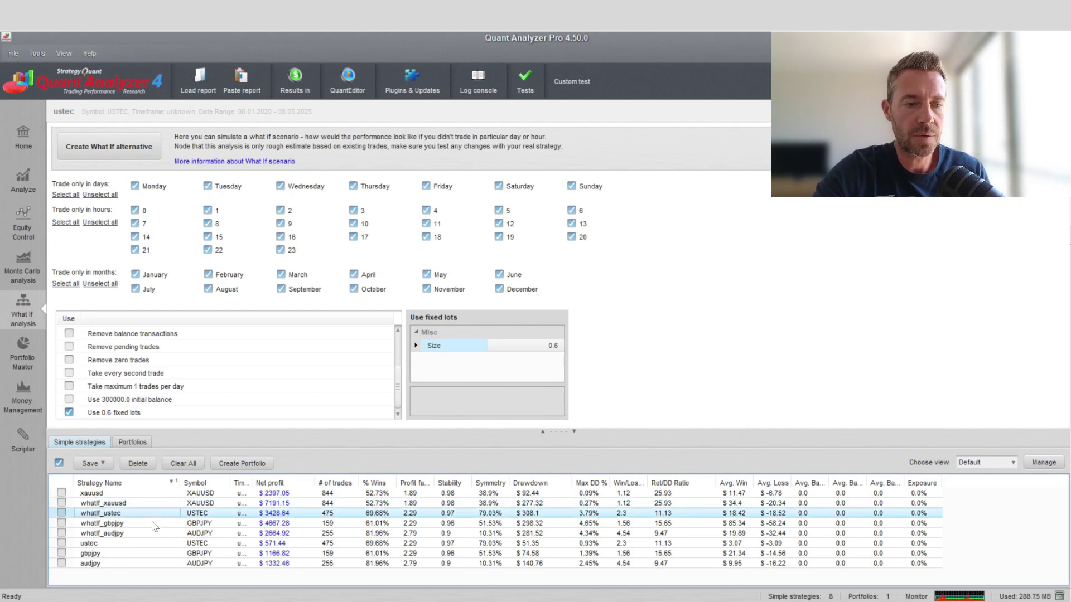
pyautogui.click(158, 524)
pyautogui.click(159, 534)
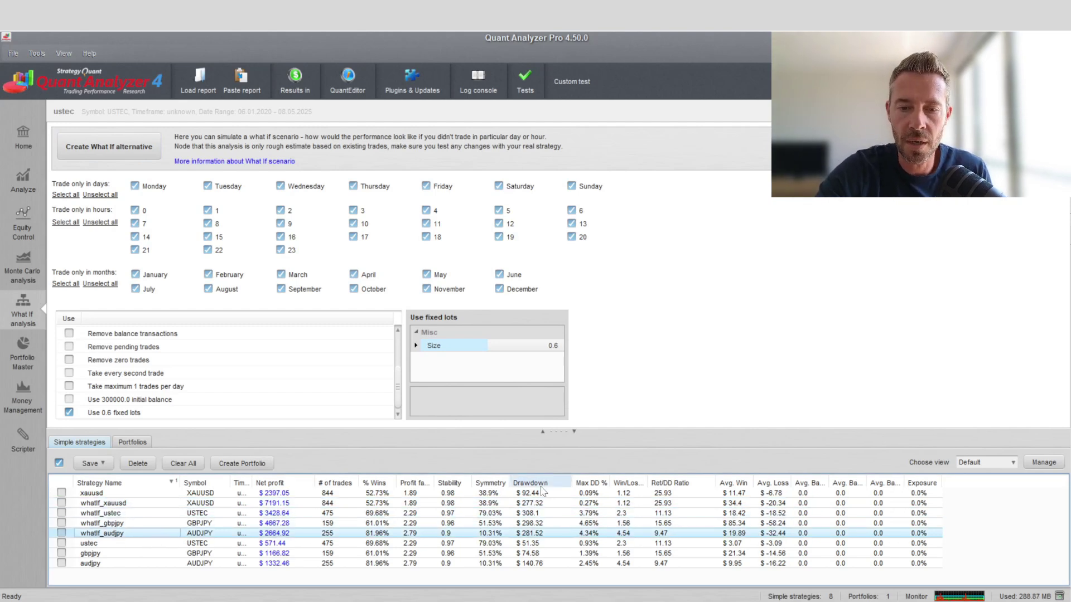
pyautogui.click(544, 503)
pyautogui.click(542, 514)
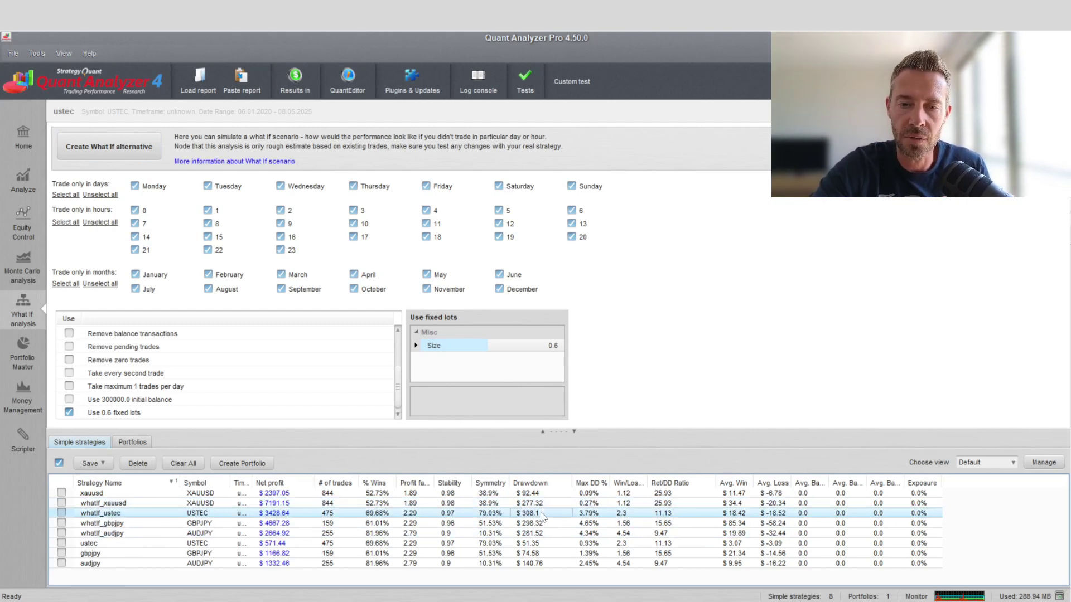
pyautogui.click(541, 504)
pyautogui.click(546, 514)
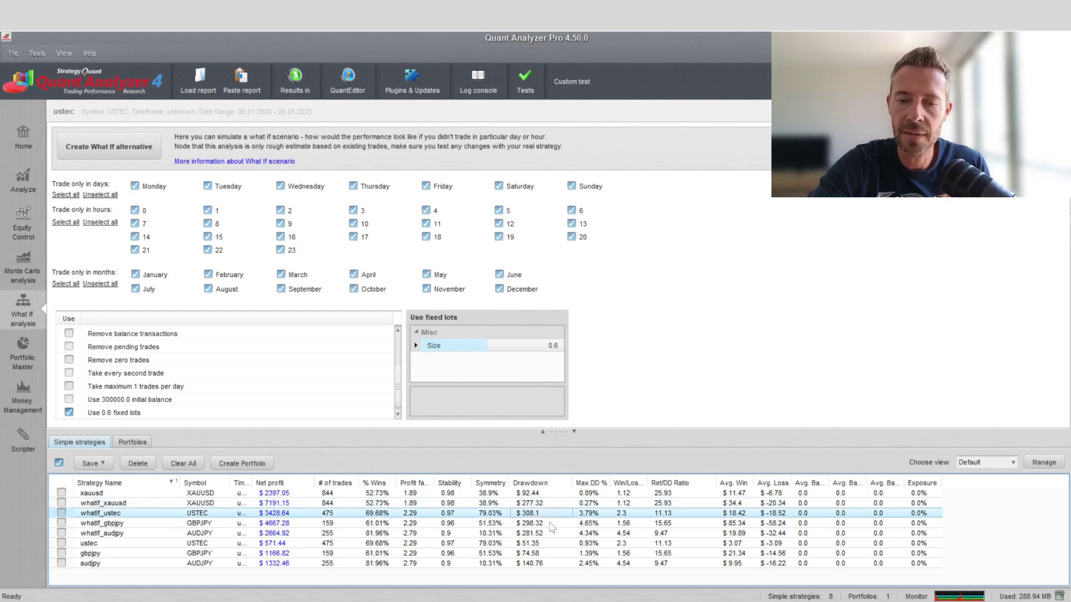
pyautogui.click(549, 523)
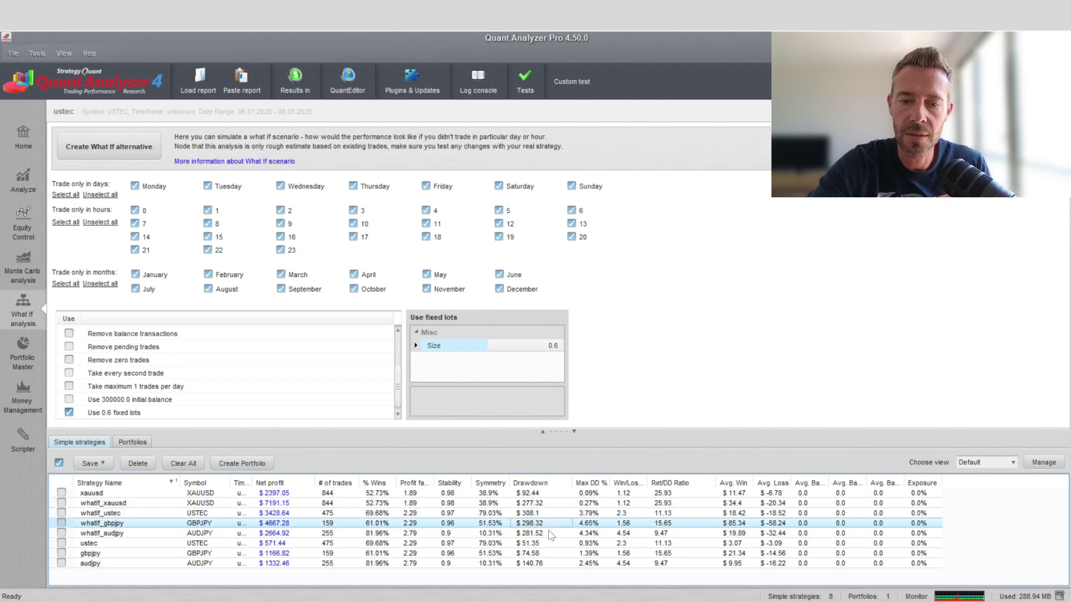
pyautogui.click(552, 535)
pyautogui.click(552, 524)
pyautogui.click(552, 506)
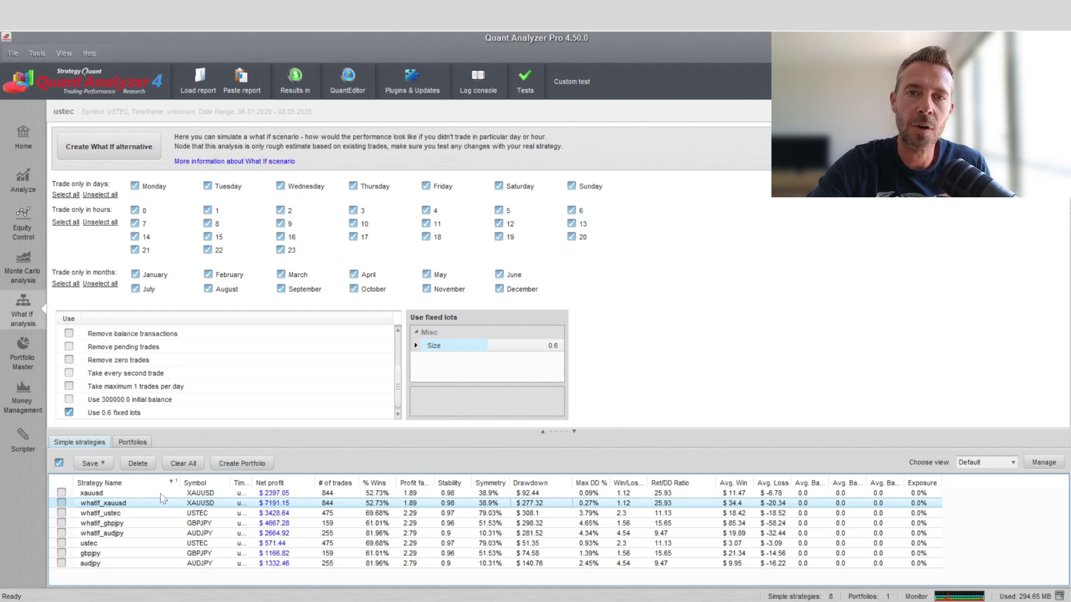
pyautogui.click(62, 503)
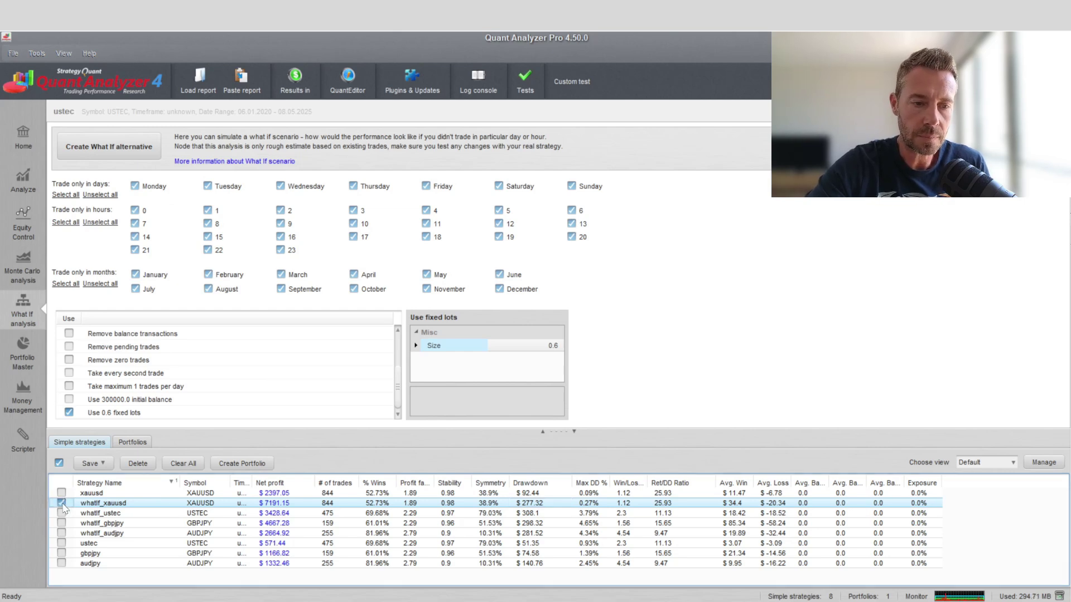
pyautogui.click(62, 513)
pyautogui.click(62, 523)
pyautogui.click(62, 533)
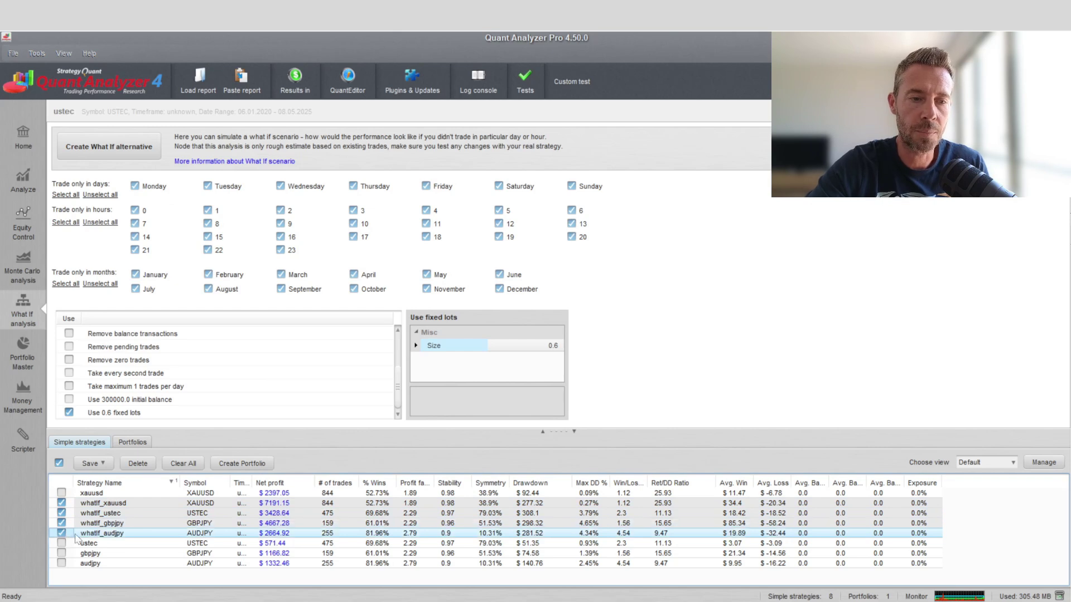
pyautogui.click(244, 463)
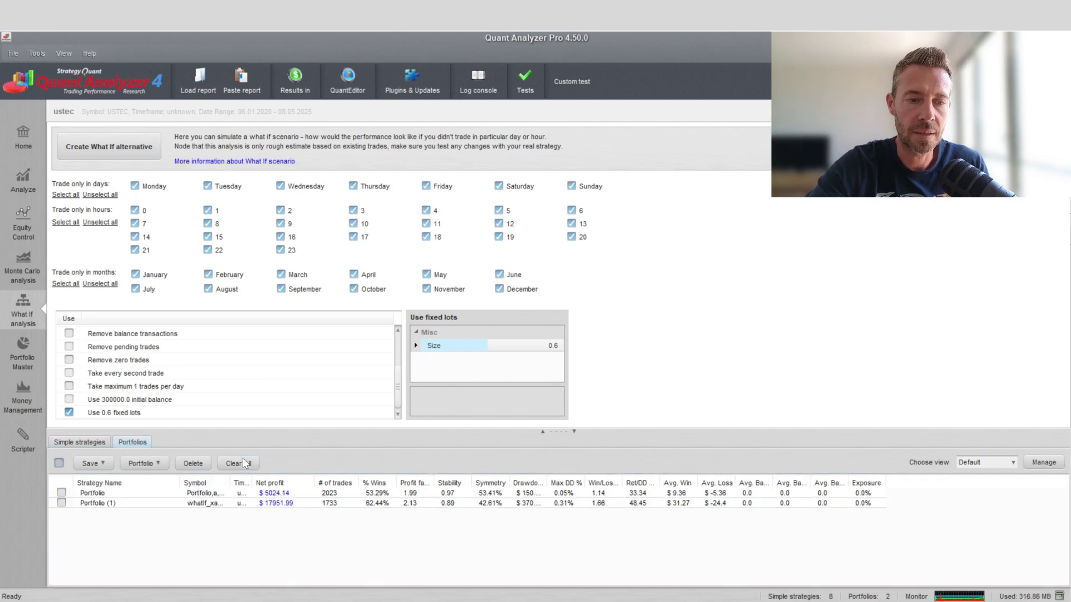
pyautogui.click(193, 463)
pyautogui.click(512, 341)
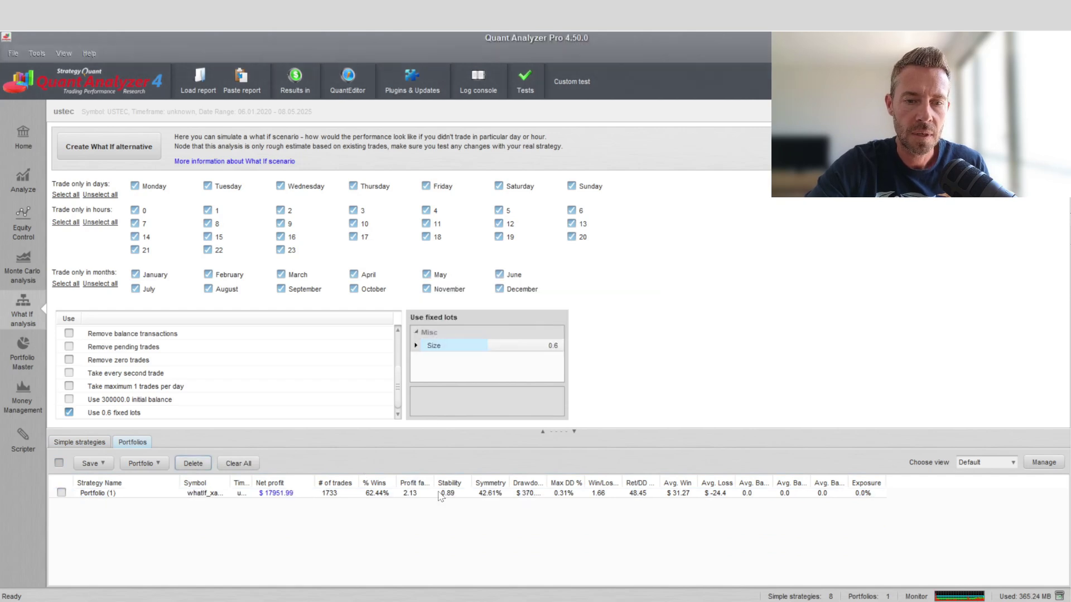
pyautogui.moveTo(547, 482); pyautogui.dragTo(583, 483)
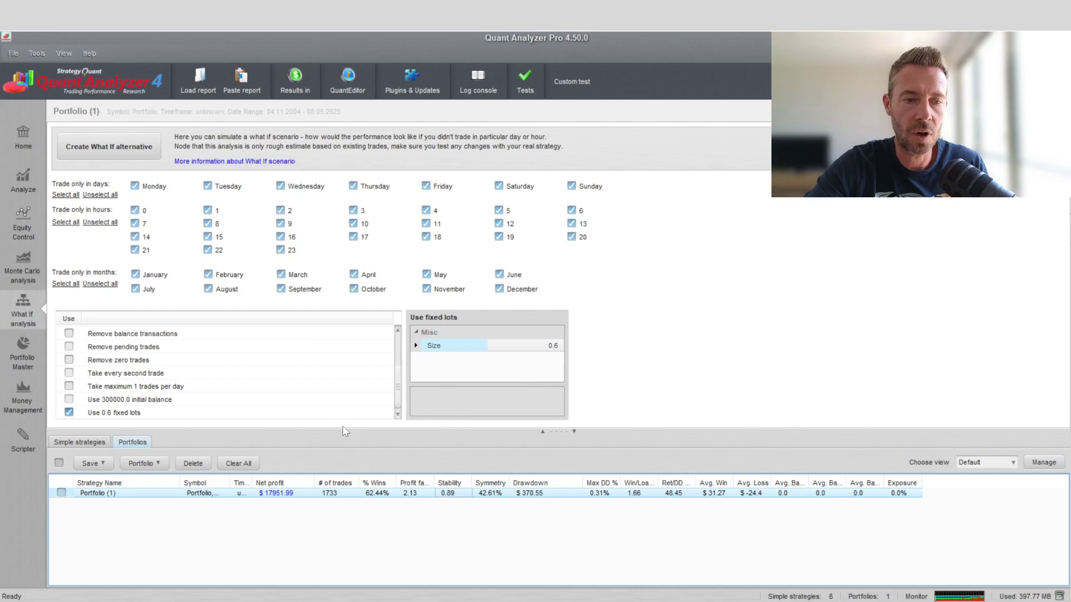
pyautogui.click(23, 181)
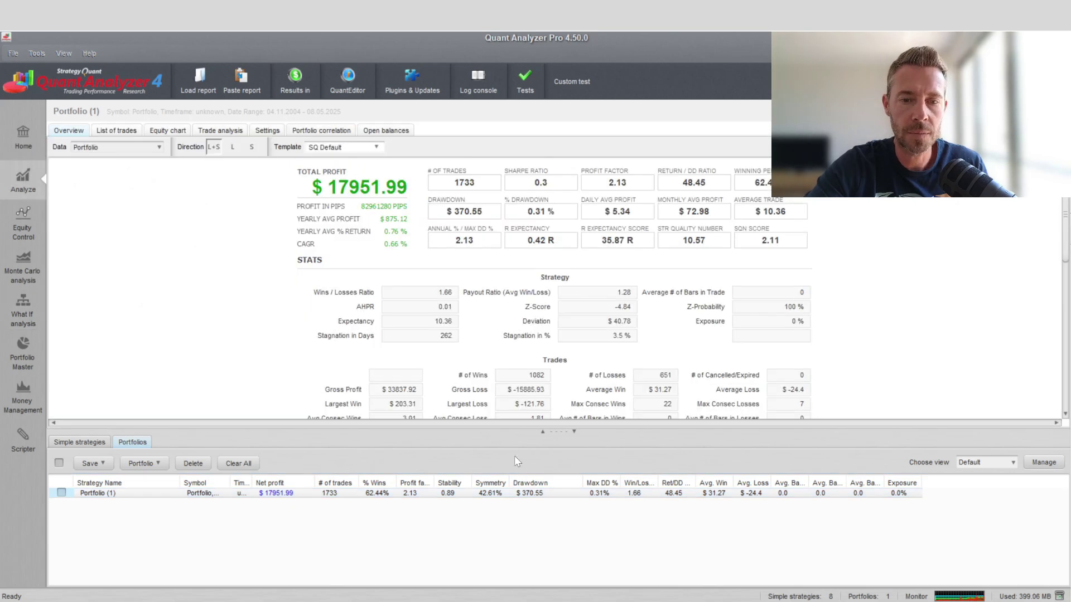
pyautogui.click(537, 494)
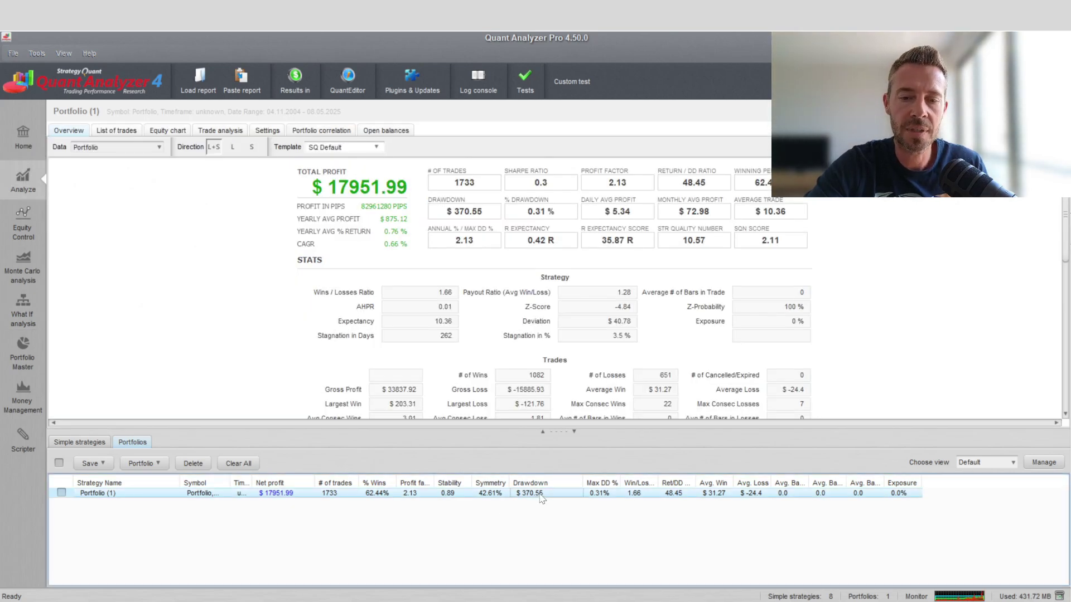
pyautogui.click(89, 442)
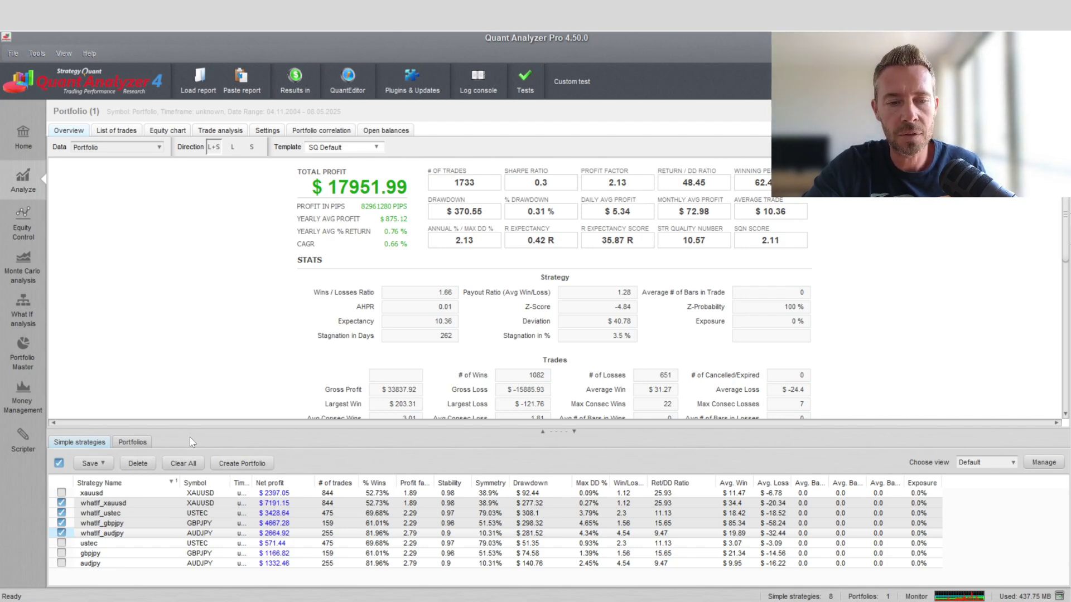
pyautogui.click(133, 445)
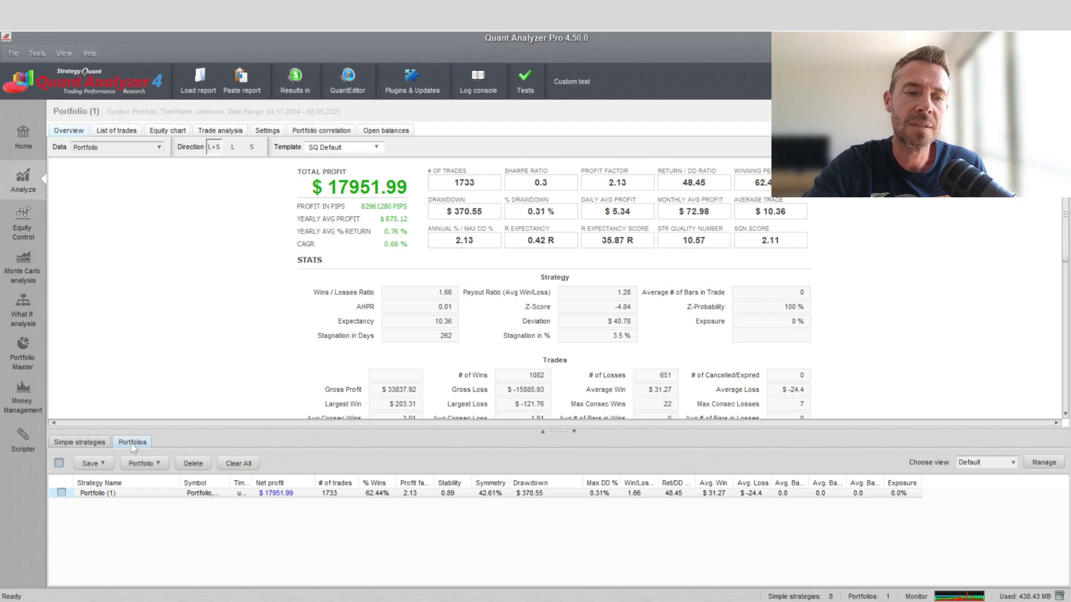
pyautogui.click(82, 441)
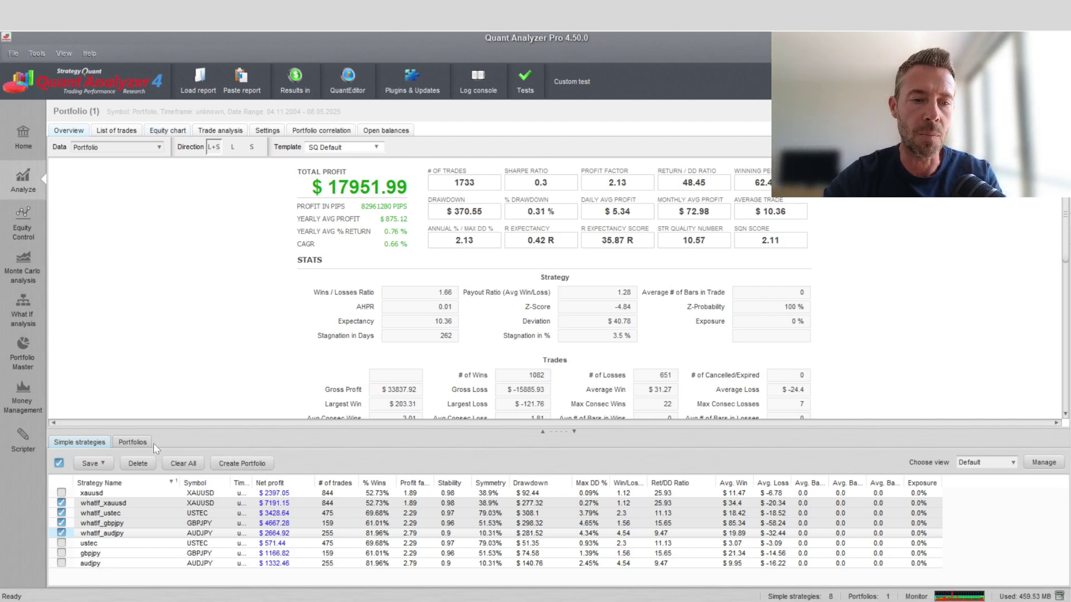
pyautogui.click(134, 443)
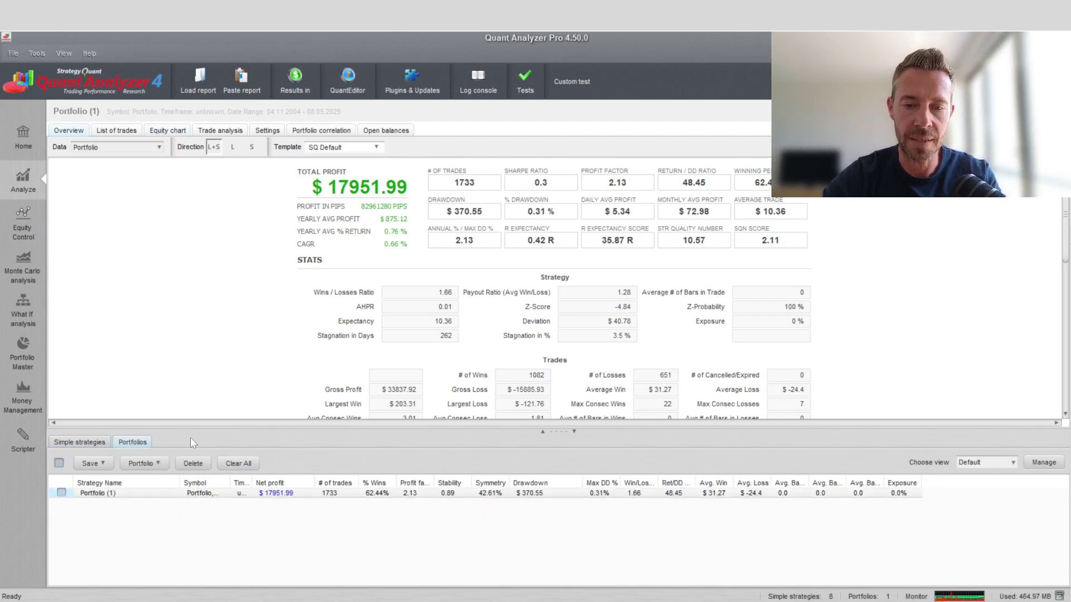
pyautogui.click(536, 496)
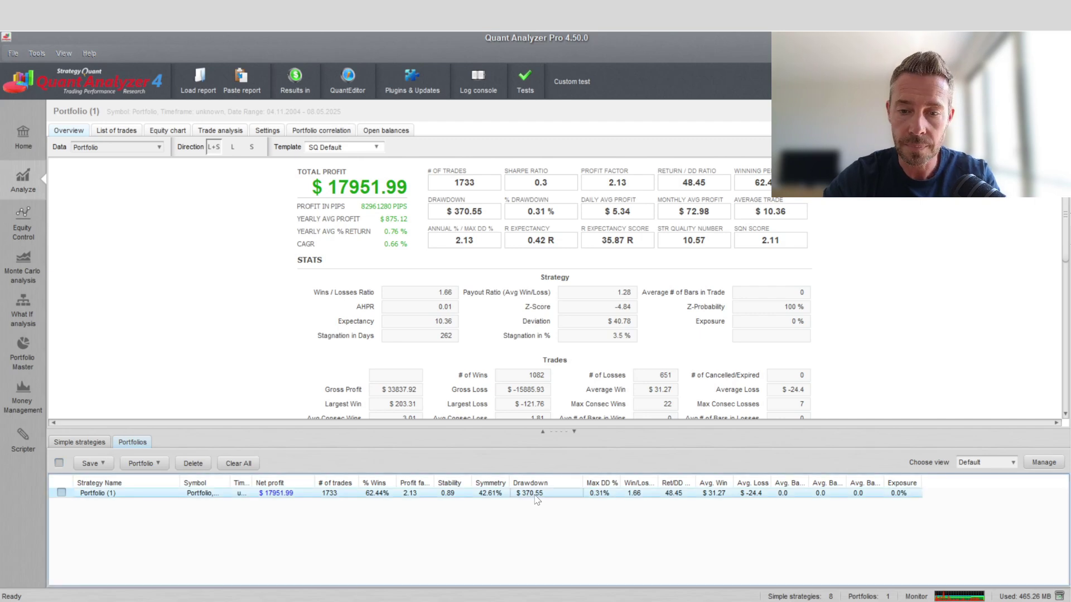
# Set the Equity chart Data to 'Portfolio only' for Portfolio (1)
pyautogui.click(166, 131)
pyautogui.click(158, 149)
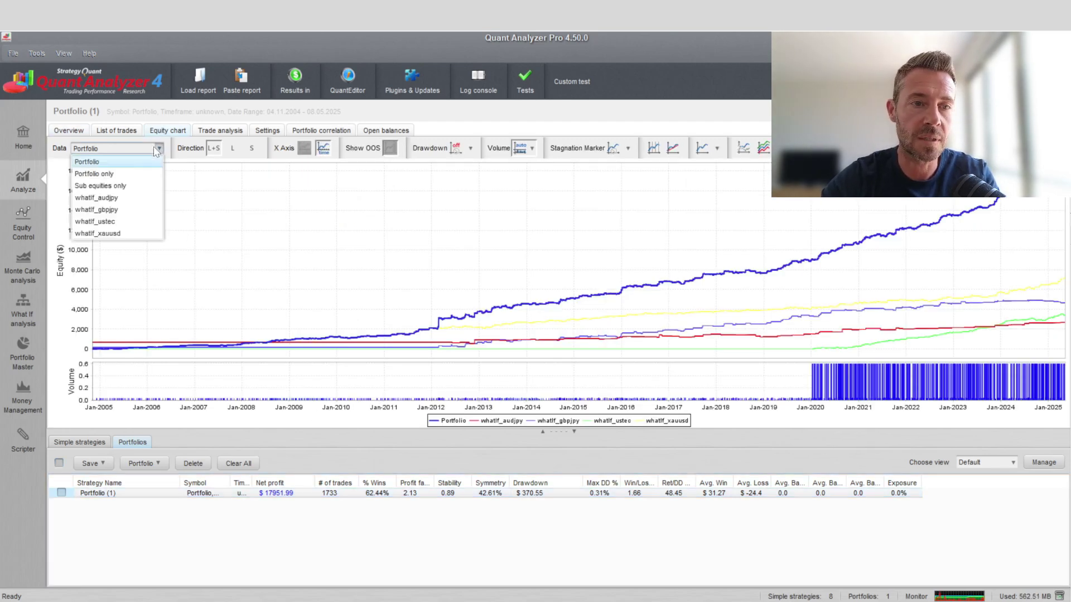
pyautogui.click(112, 173)
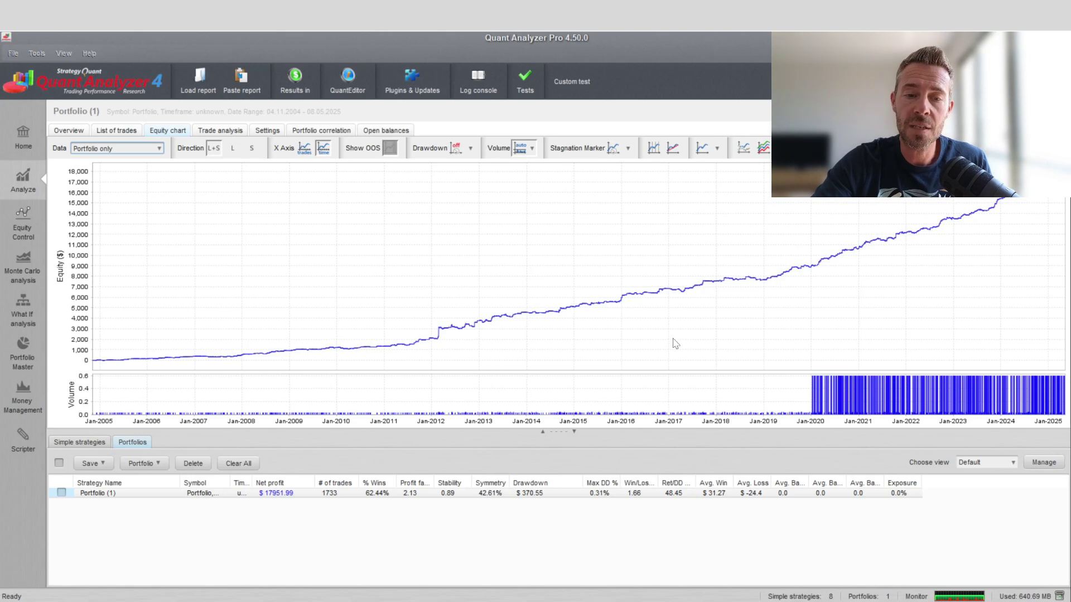
# Switch between the Simple strategies and Portfolios lists, ending on Simple strategies
pyautogui.click(81, 444)
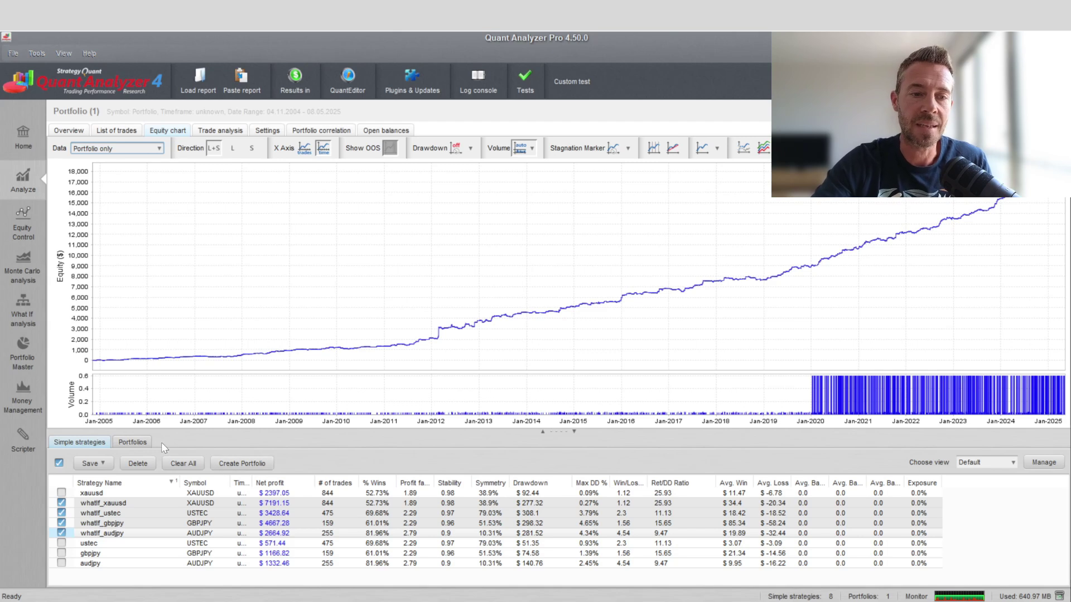
pyautogui.click(132, 443)
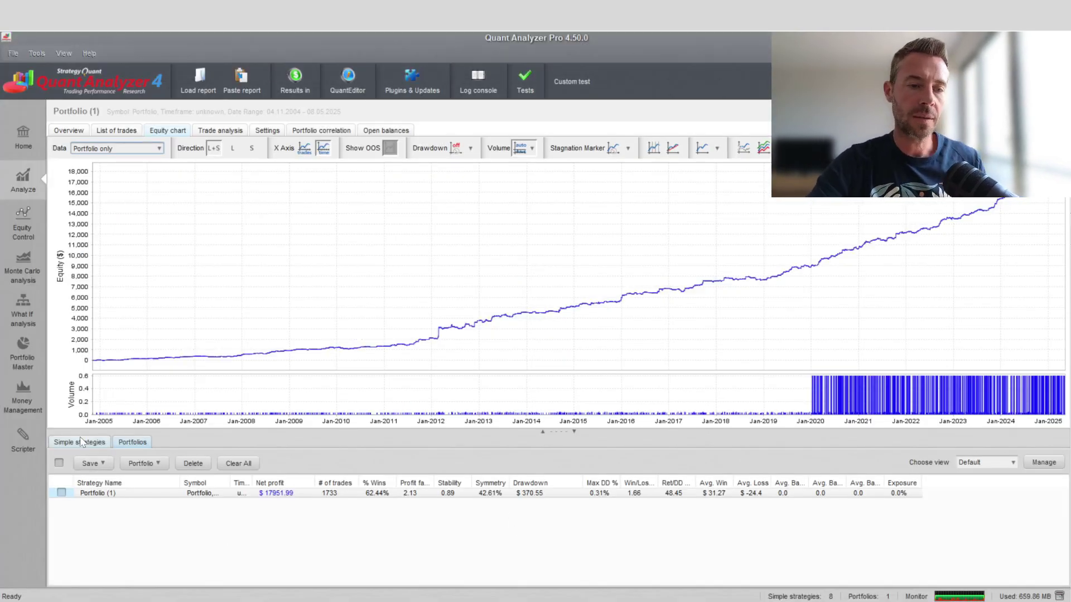
pyautogui.click(92, 443)
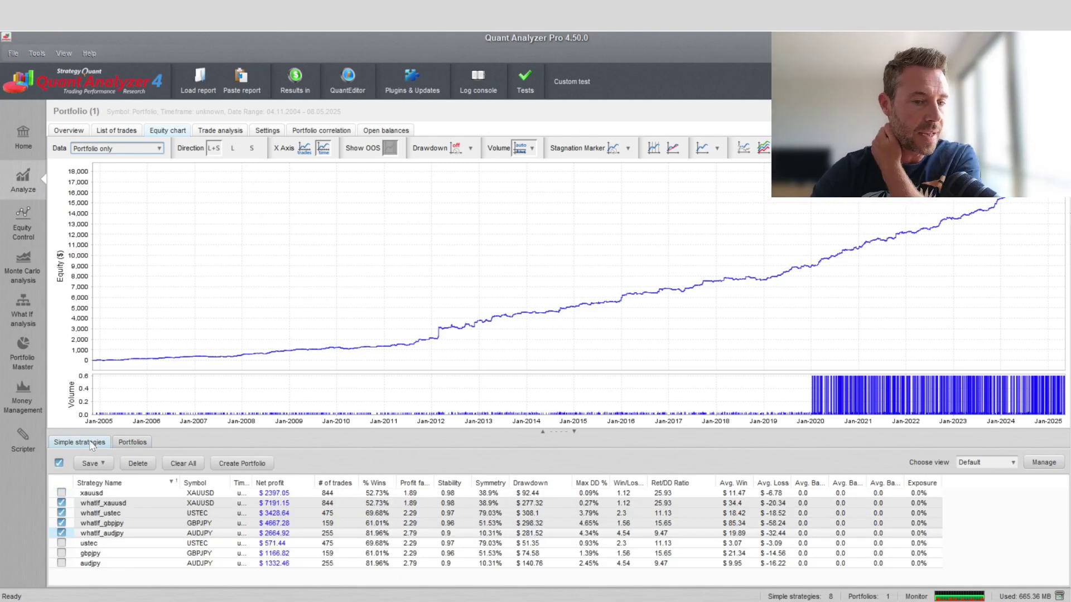
# Show whatIf_xauusd's list of trades at 0.03 lots, then return to Portfolios
pyautogui.click(303, 501)
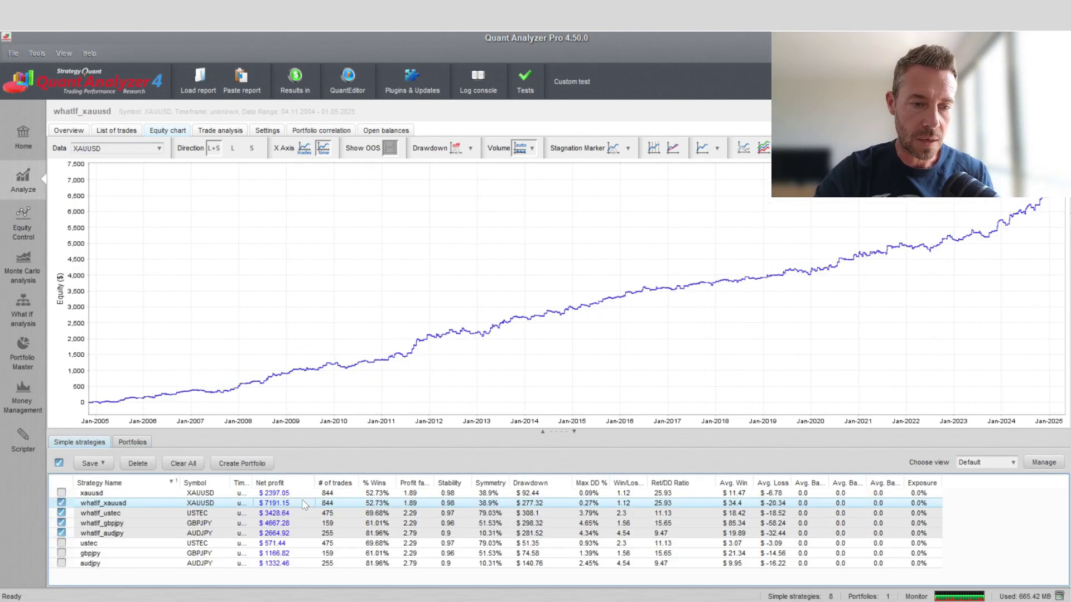
pyautogui.click(114, 131)
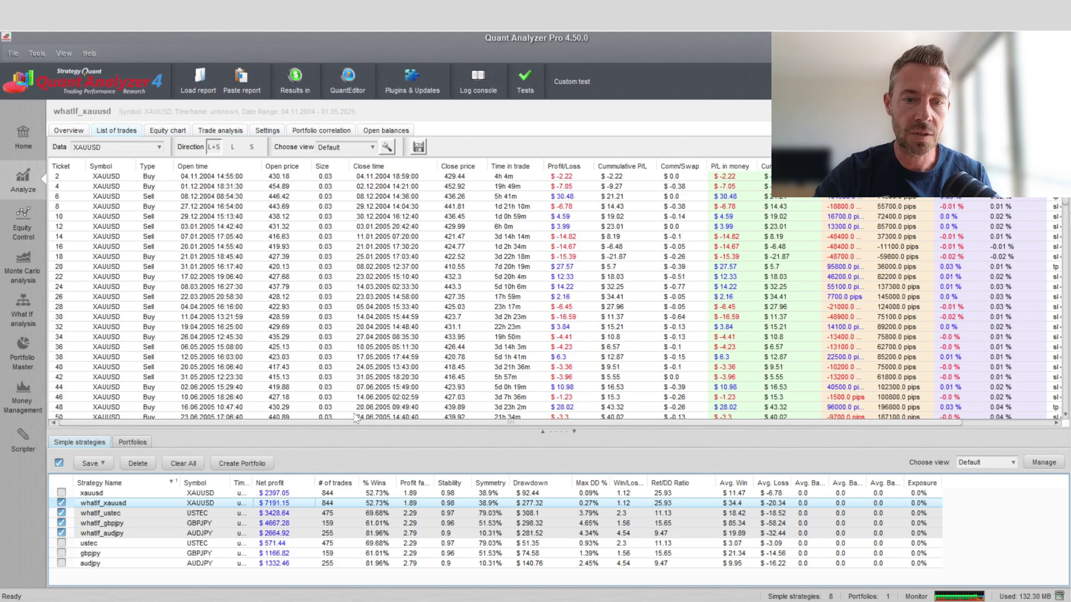
pyautogui.click(132, 442)
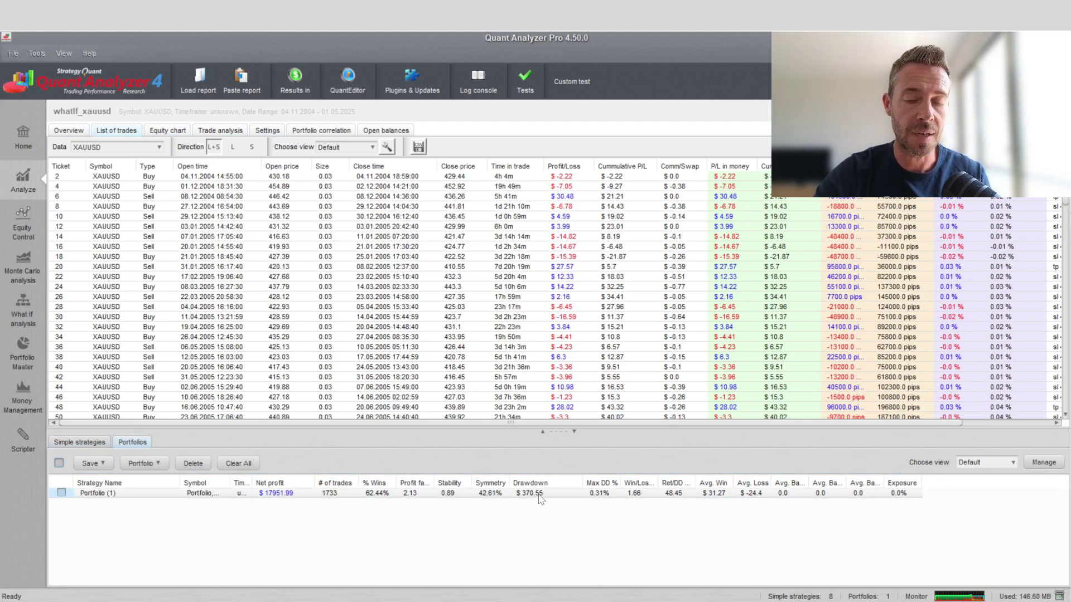
# Compute 370 ÷ 0.2 = 1,850 in Calculator, then reselect whatIf_xauusd in Simple strategies
pyautogui.hotkey('alt', 'Tab')
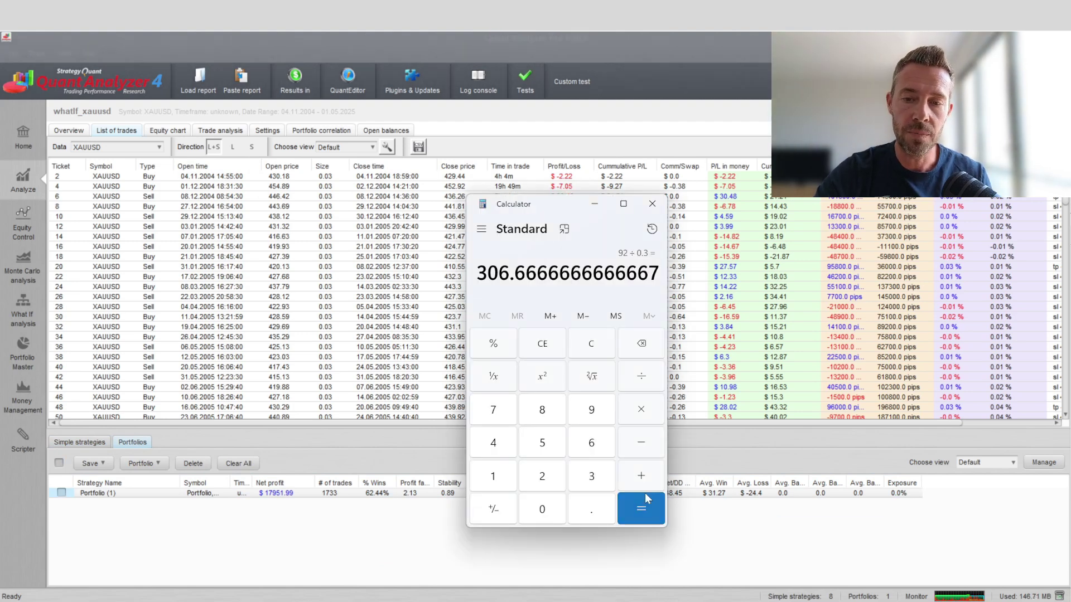
pyautogui.click(591, 345)
pyautogui.moveTo(557, 208); pyautogui.dragTo(446, 154)
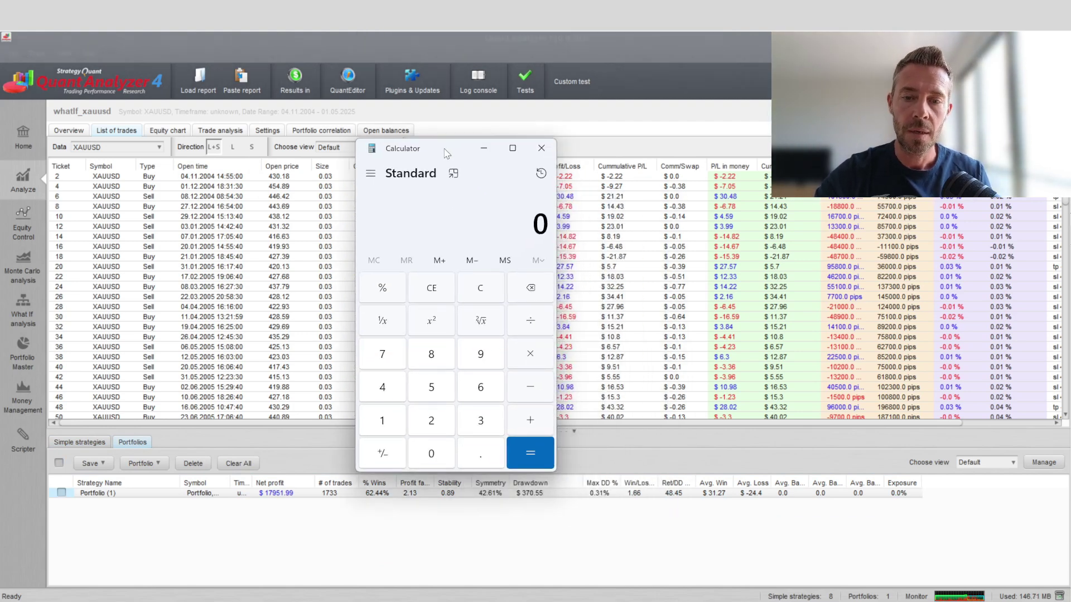
pyautogui.write('370 ÷ ')
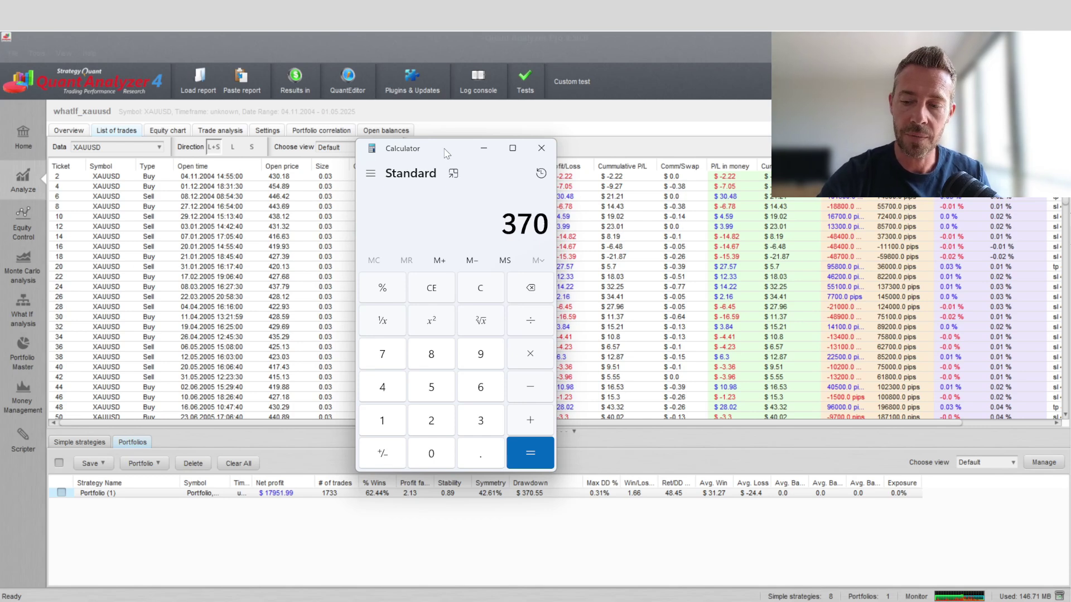
pyautogui.write('0.2')
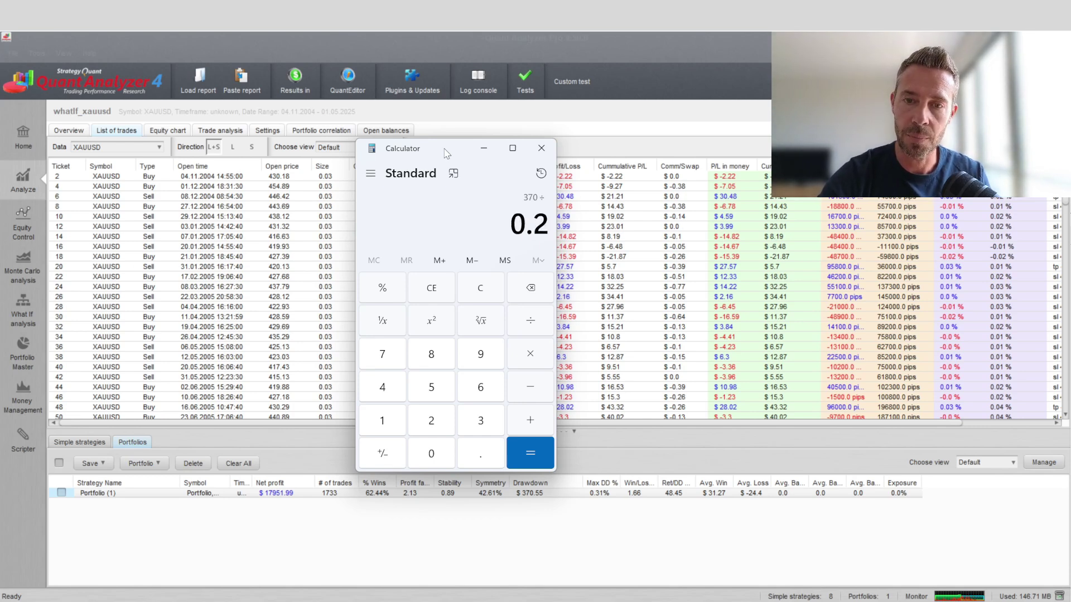
pyautogui.press('Return')
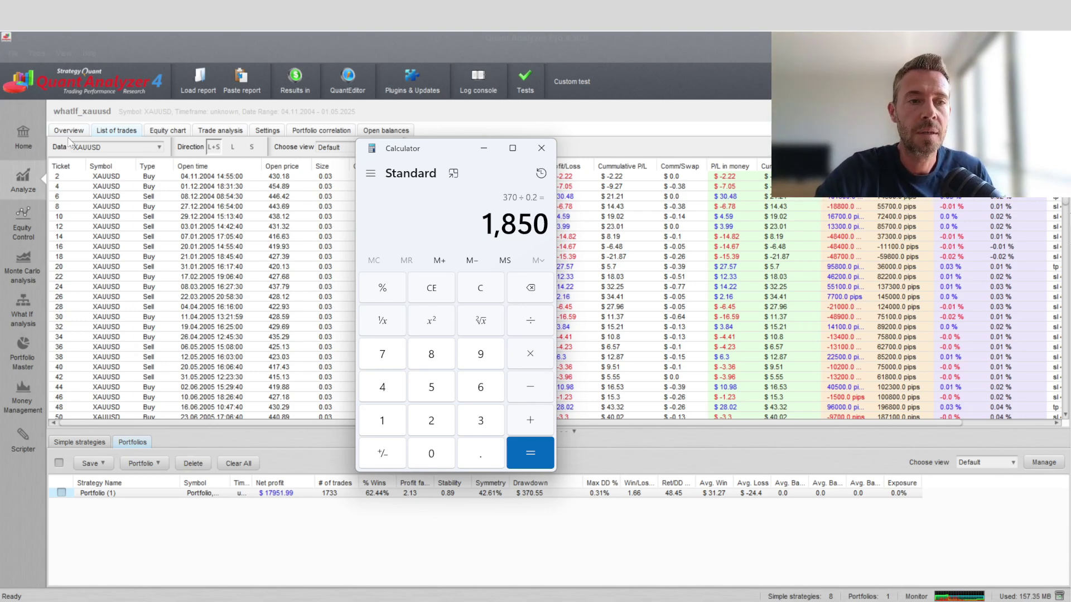
pyautogui.click(79, 442)
pyautogui.click(276, 503)
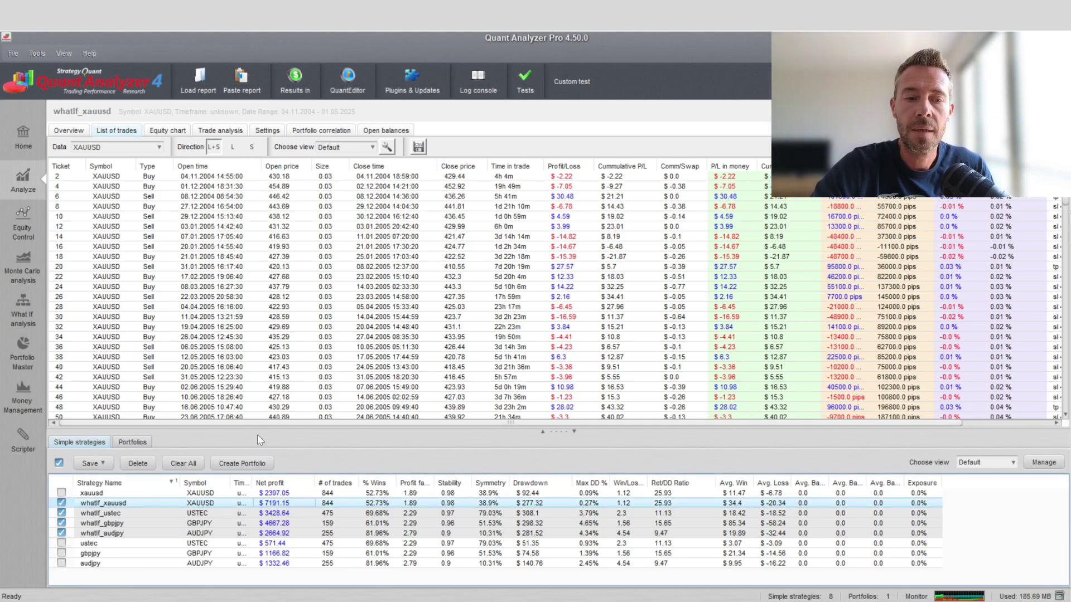
# Check the lot sizes in the whatIf_ustec, whatIf_gbpjpy and whatIf_audjpy trade lists
pyautogui.click(293, 513)
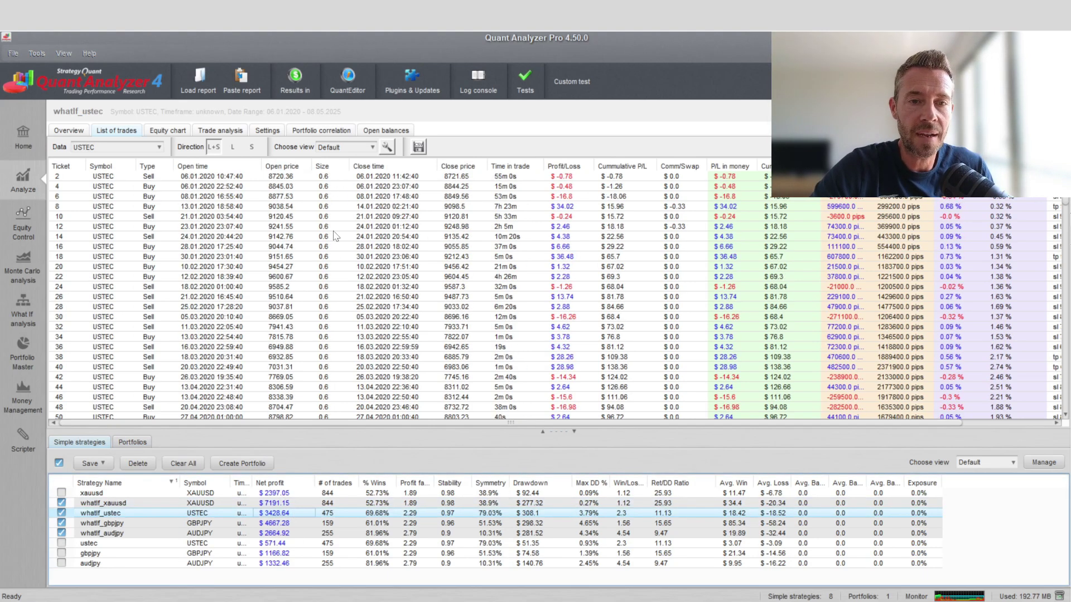
pyautogui.click(294, 525)
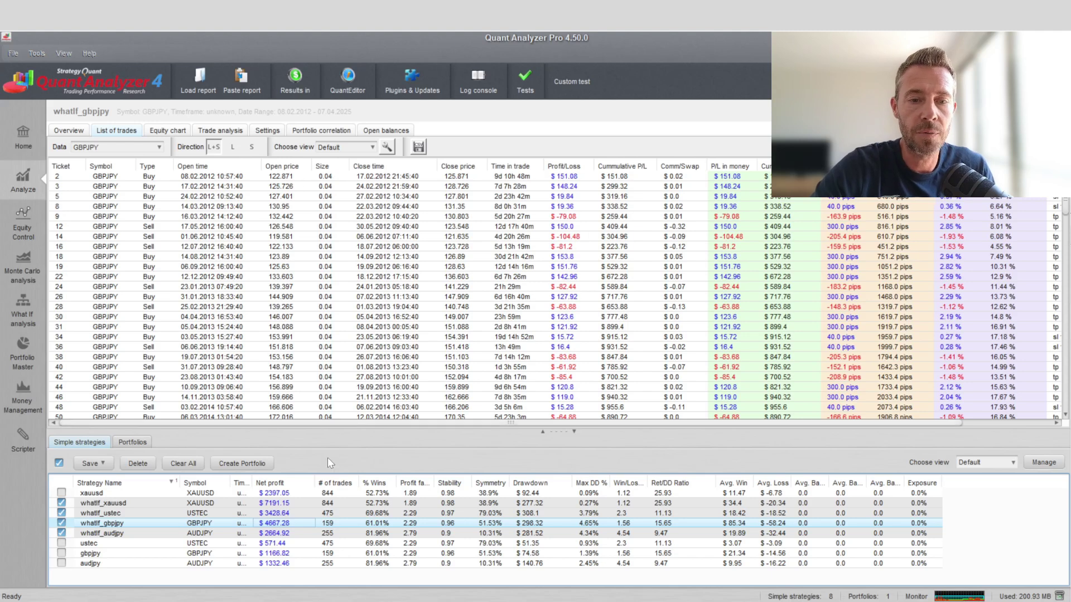
pyautogui.click(274, 534)
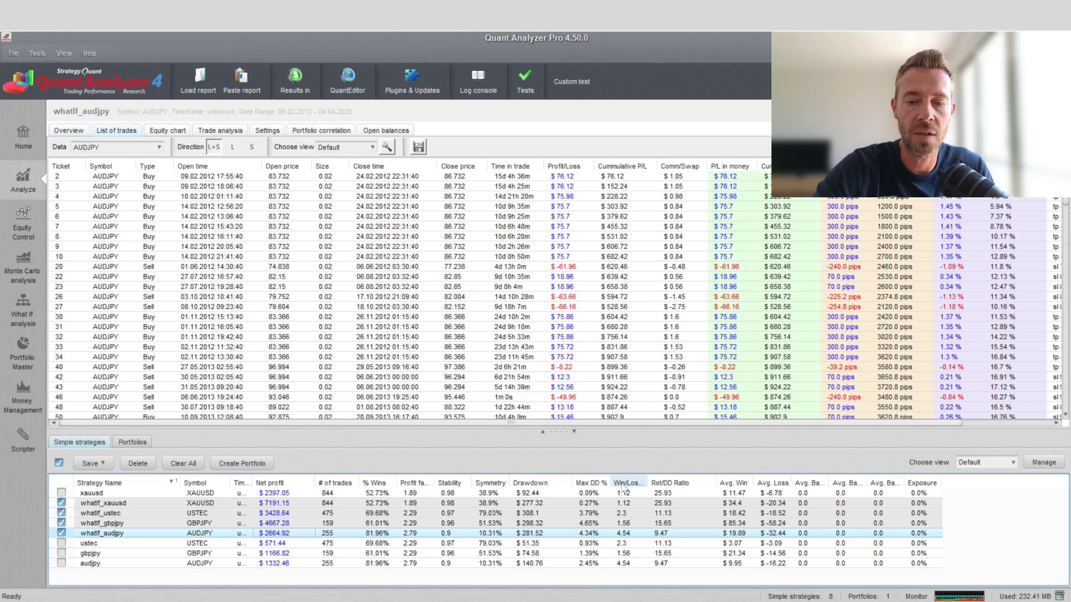
pyautogui.hotkey('alt', 'Tab')
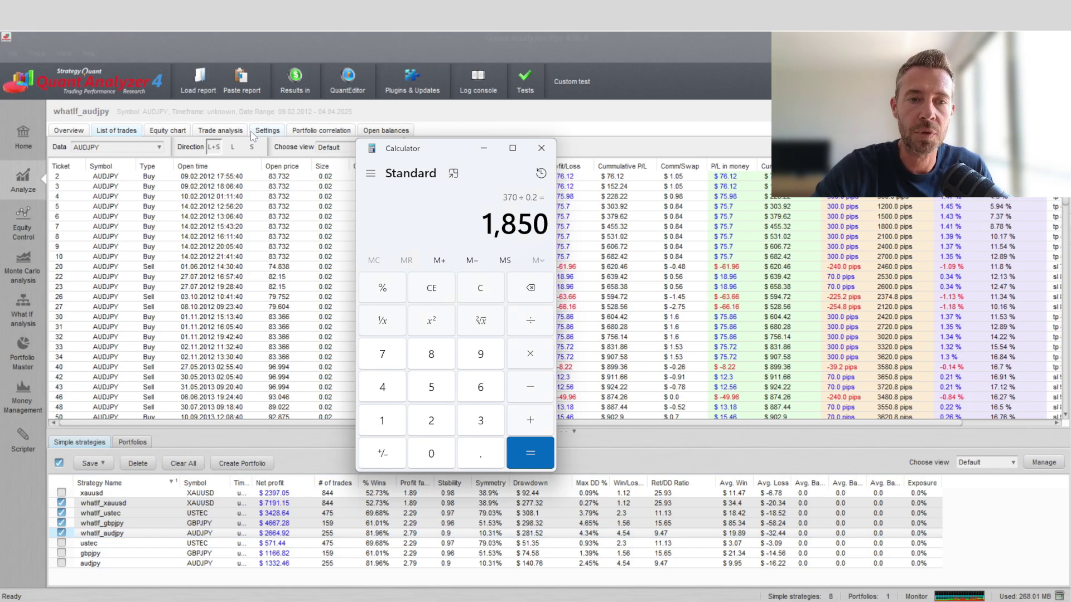
# Divide the 1,850 result by 3 in Calculator, giving 616.67
pyautogui.click(117, 443)
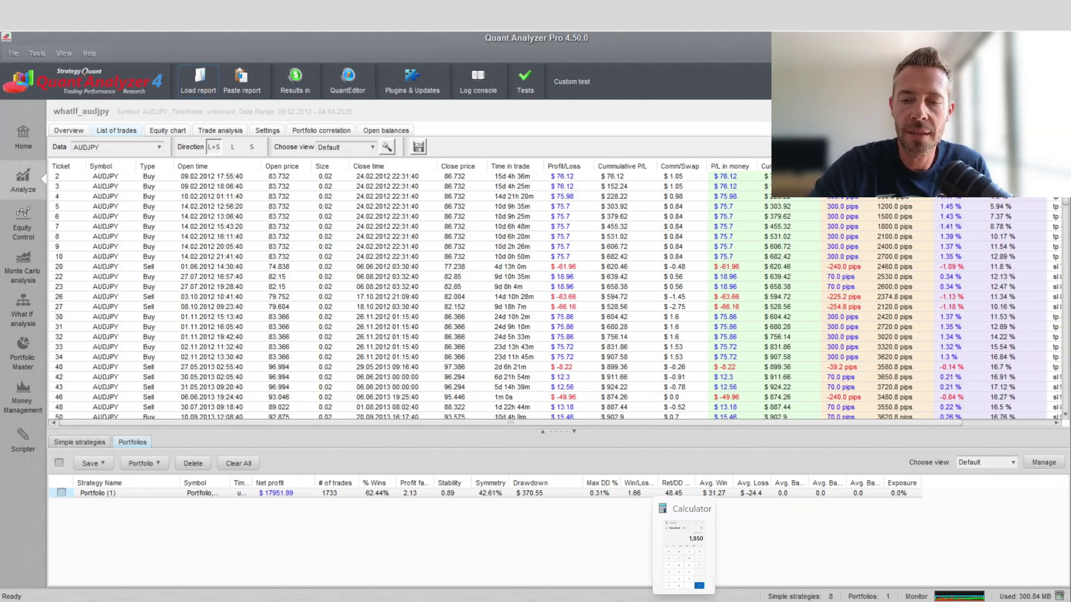
pyautogui.click(683, 600)
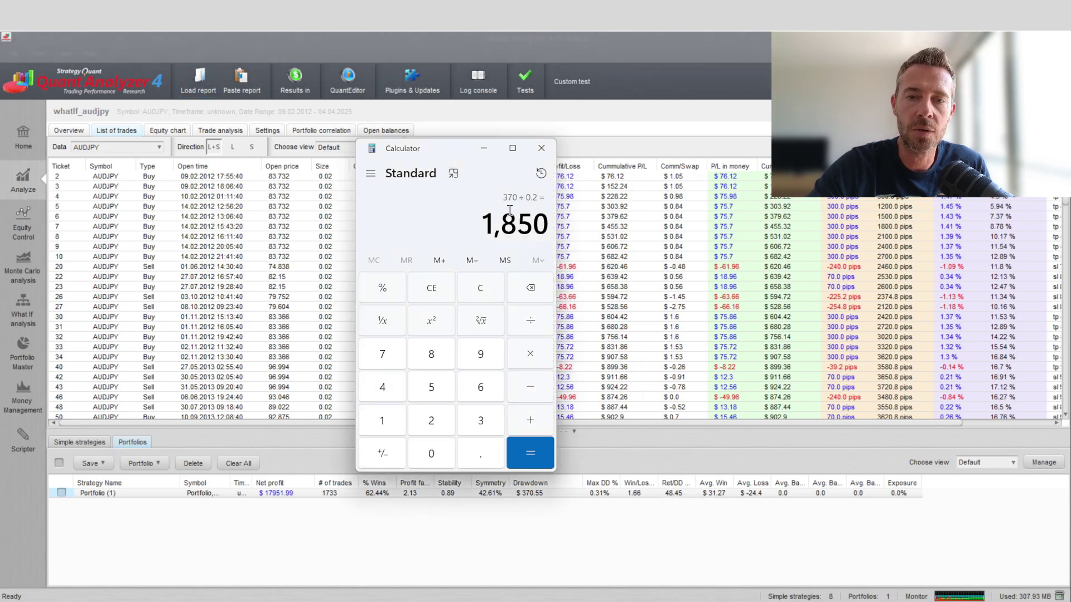
pyautogui.moveTo(443, 148); pyautogui.dragTo(483, 136)
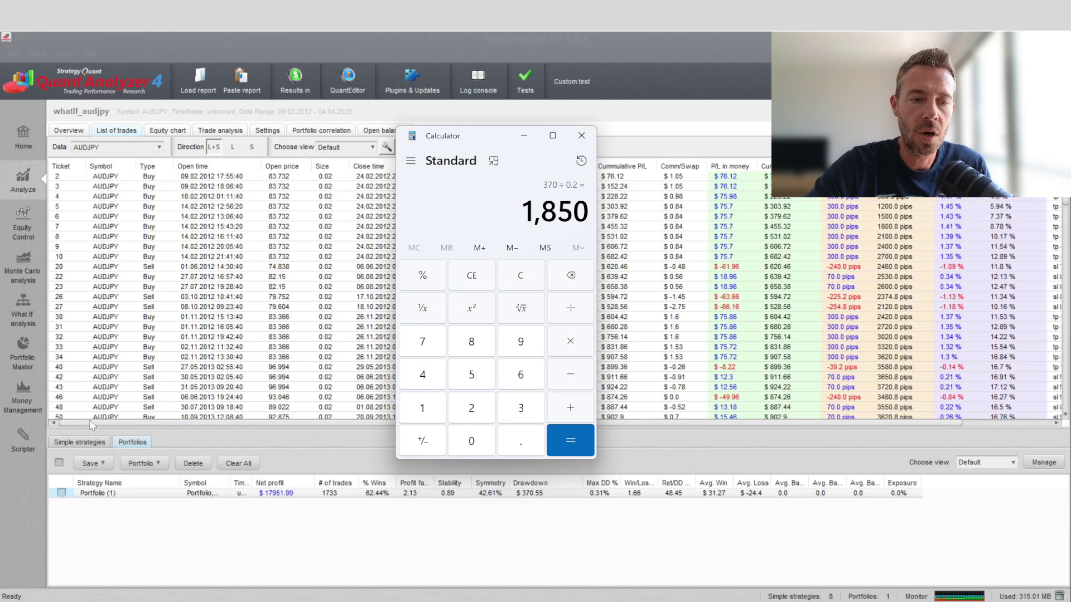
pyautogui.click(79, 441)
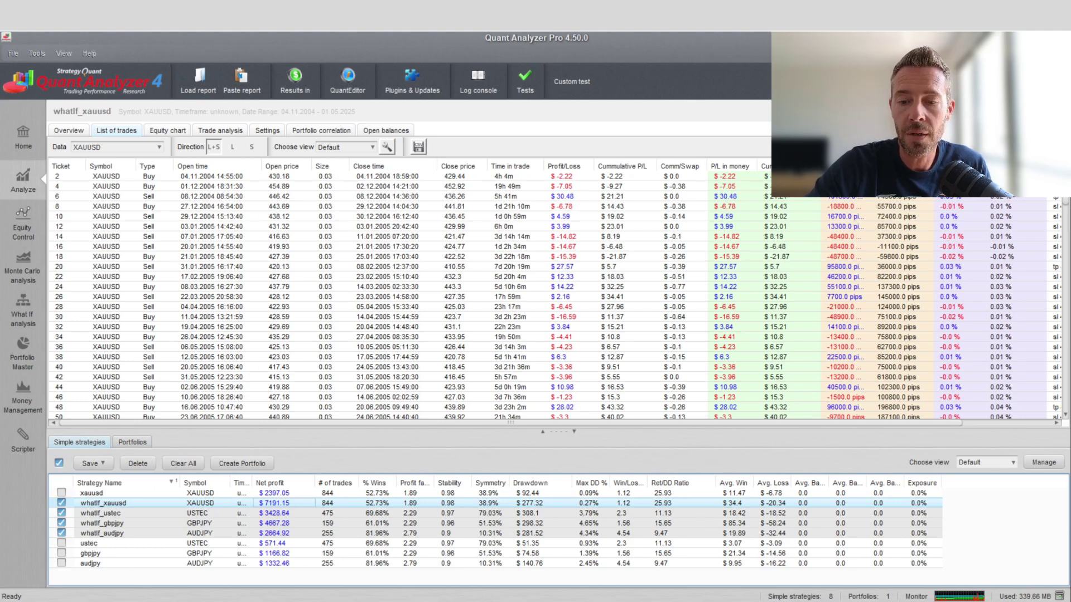
pyautogui.hotkey('alt', 'Tab')
pyautogui.moveTo(481, 138); pyautogui.dragTo(668, 158)
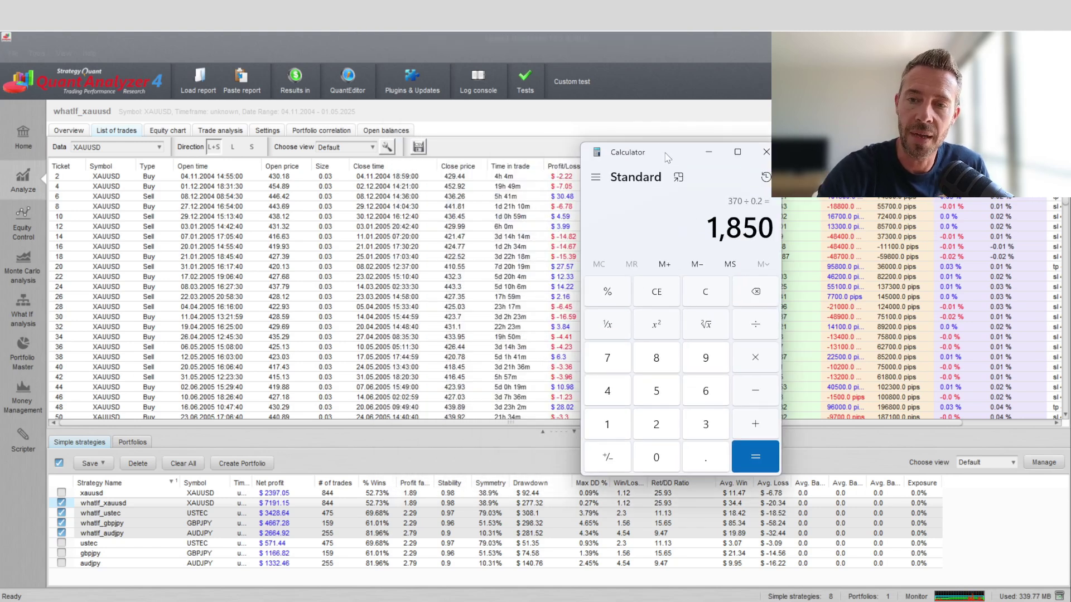
pyautogui.press('/')
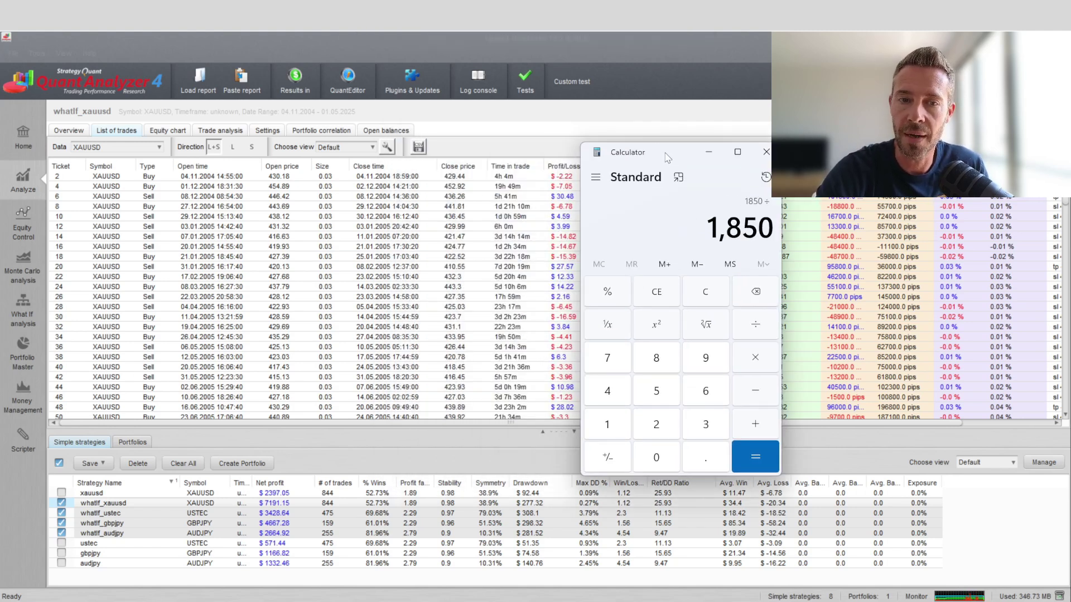
pyautogui.press('3')
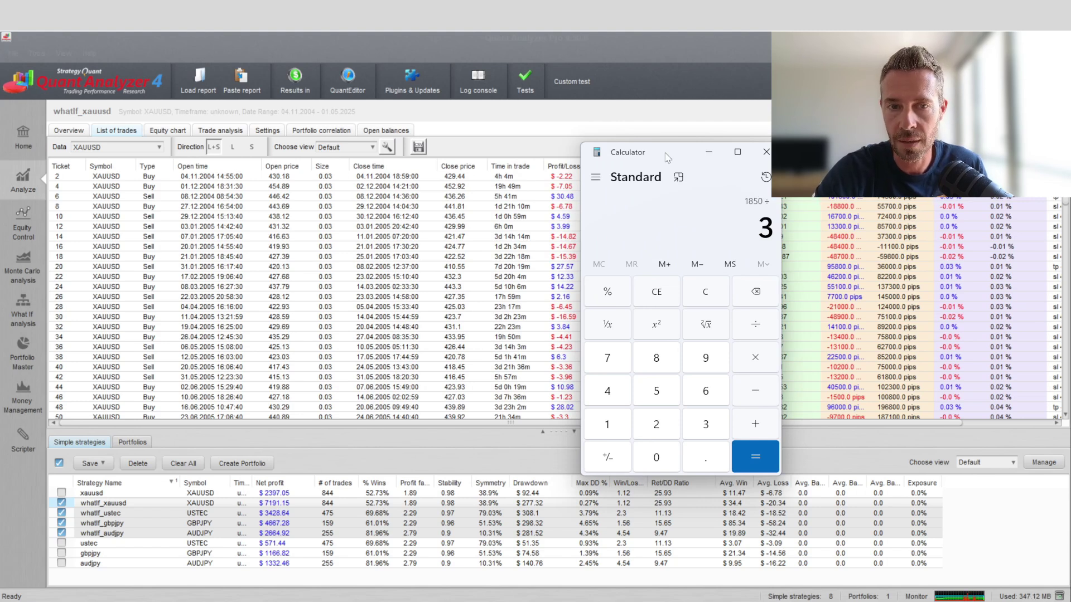
pyautogui.press('Return')
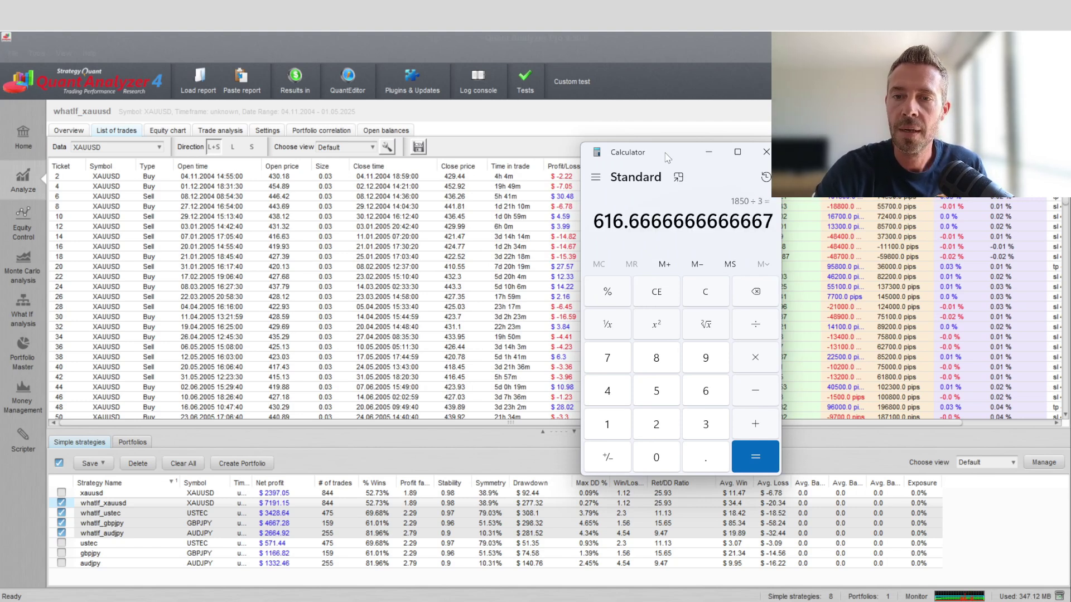
pyautogui.click(503, 578)
pyautogui.hotkey('alt', 'Tab')
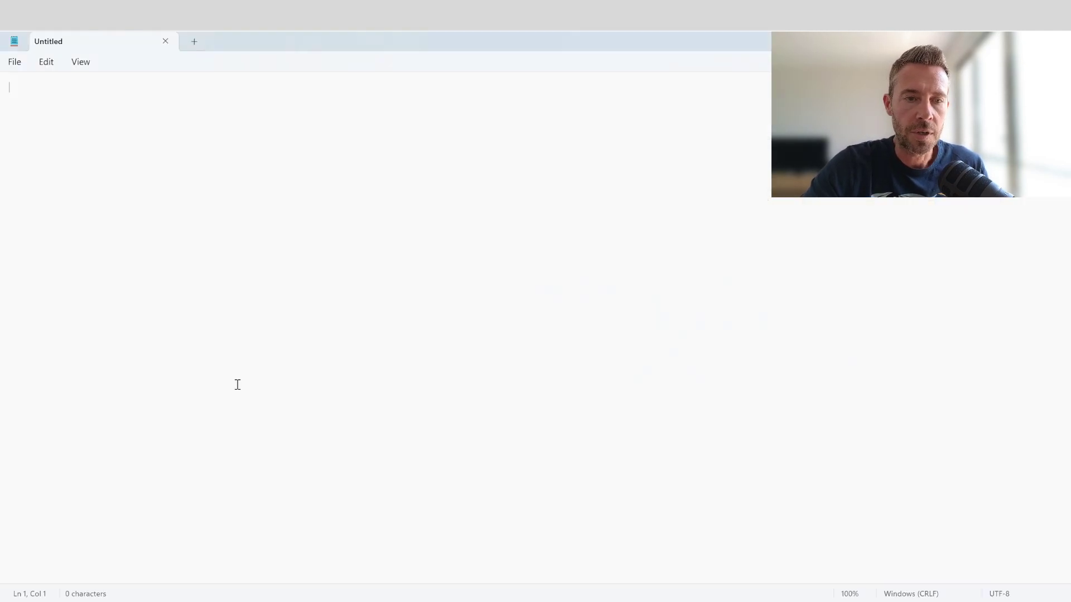
# Write 'xauusd lotsizestep = 630' as the first line of the Notepad note
pyautogui.write('xauusd ')
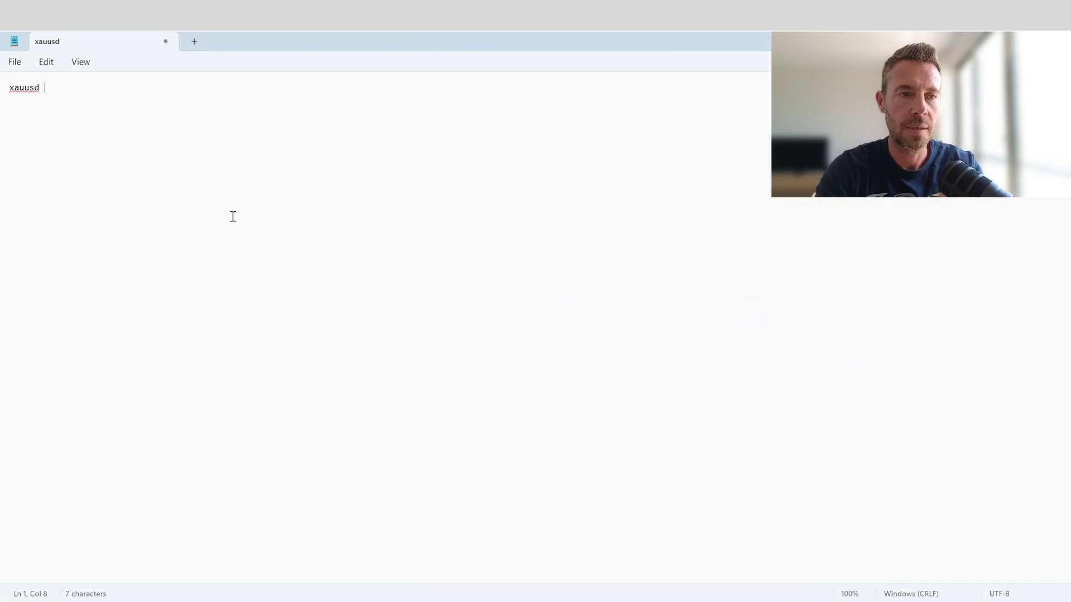
pyautogui.write('lotsizestpe')
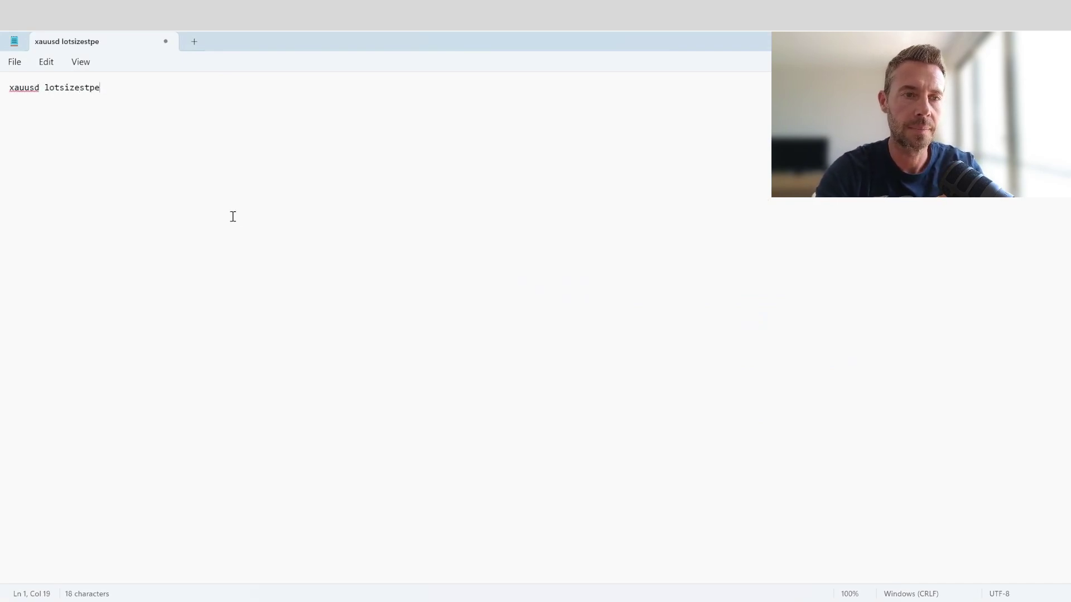
pyautogui.press('BackSpace')
pyautogui.press('BackSpace')
pyautogui.write('ep =')
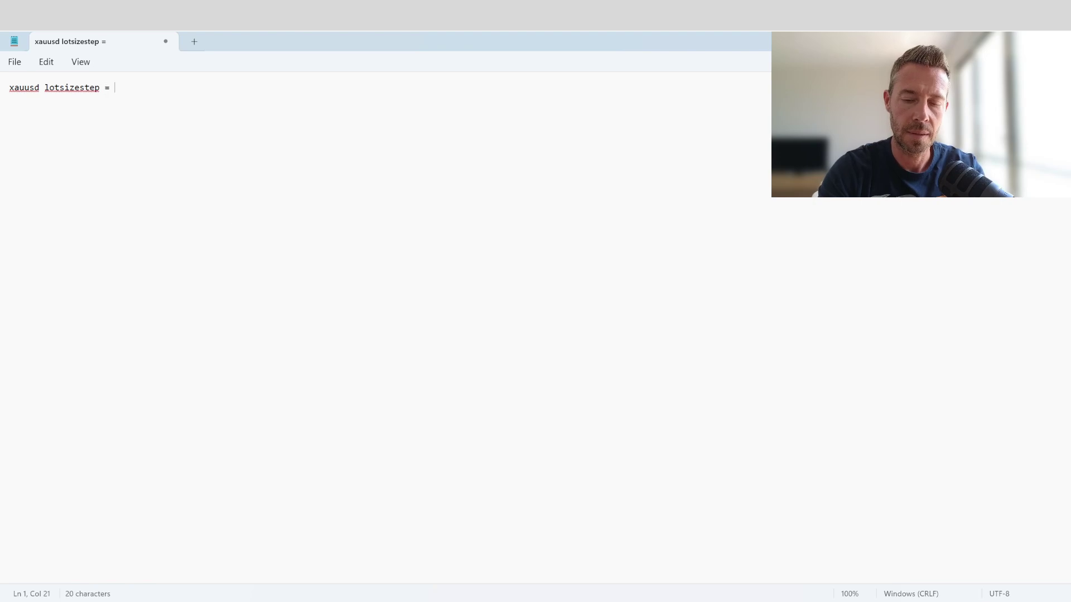
pyautogui.hotkey('alt', 'Tab')
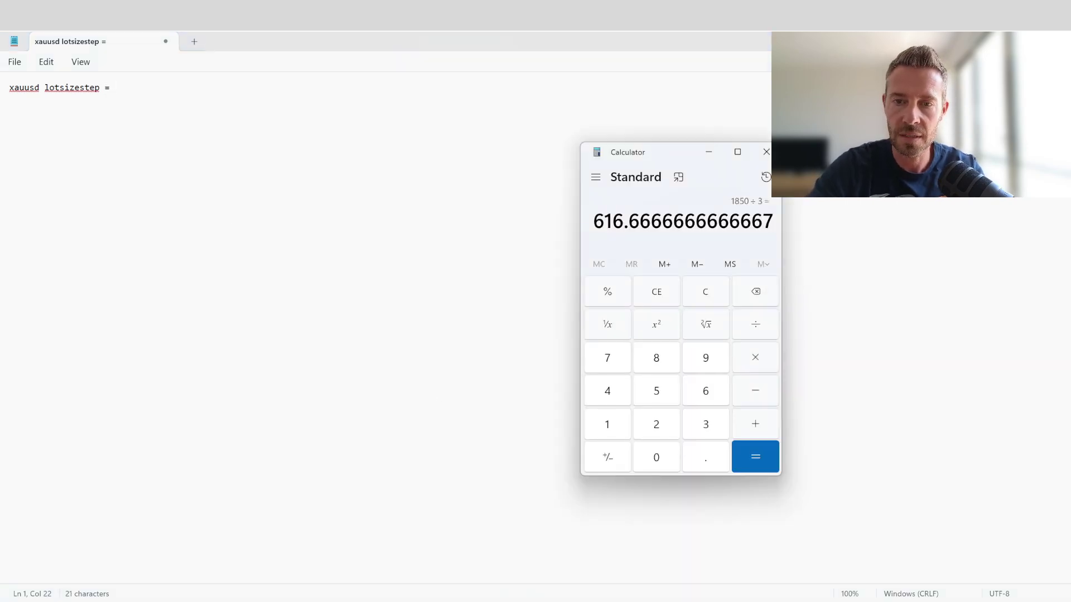
pyautogui.click(154, 85)
pyautogui.write('630')
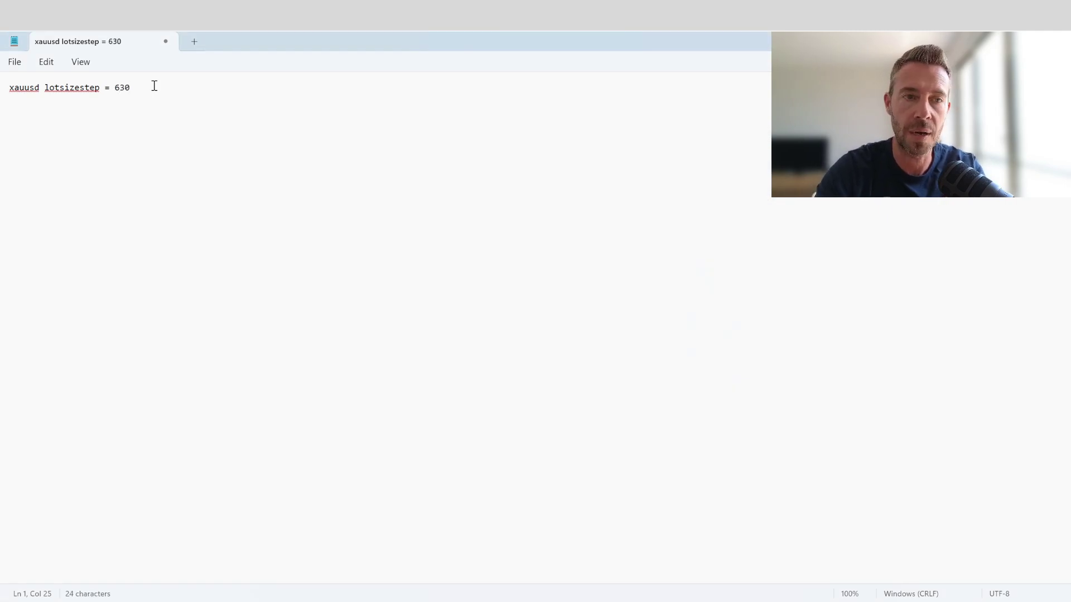
pyautogui.press('Return')
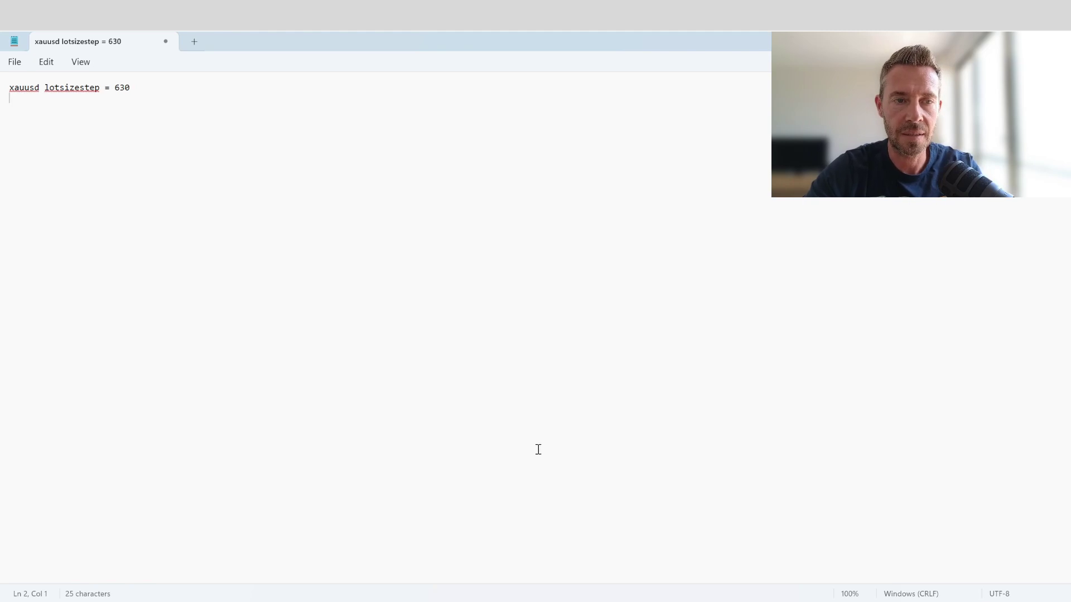
# Show the whatIf_ustec trade list at 0.6 lots in Quant Analyzer
pyautogui.moveTo(683, 601)
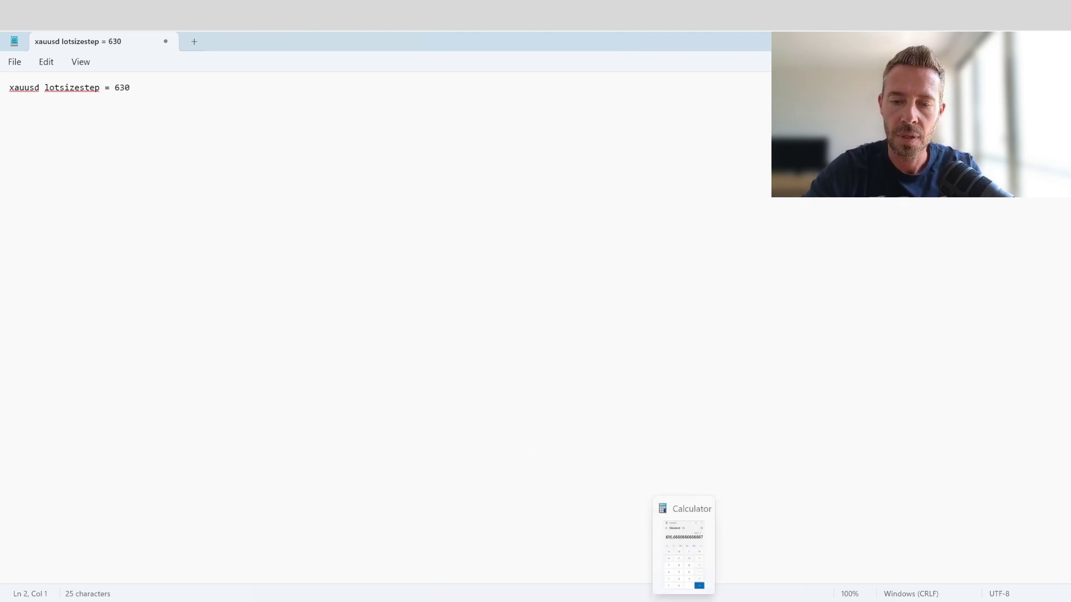
pyautogui.click(519, 601)
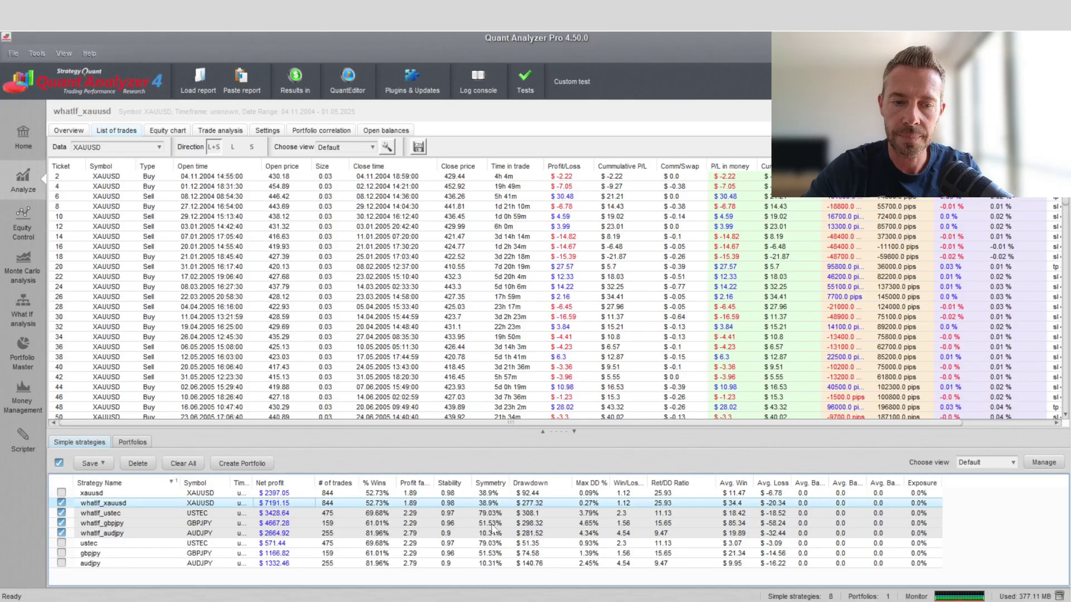
pyautogui.click(135, 510)
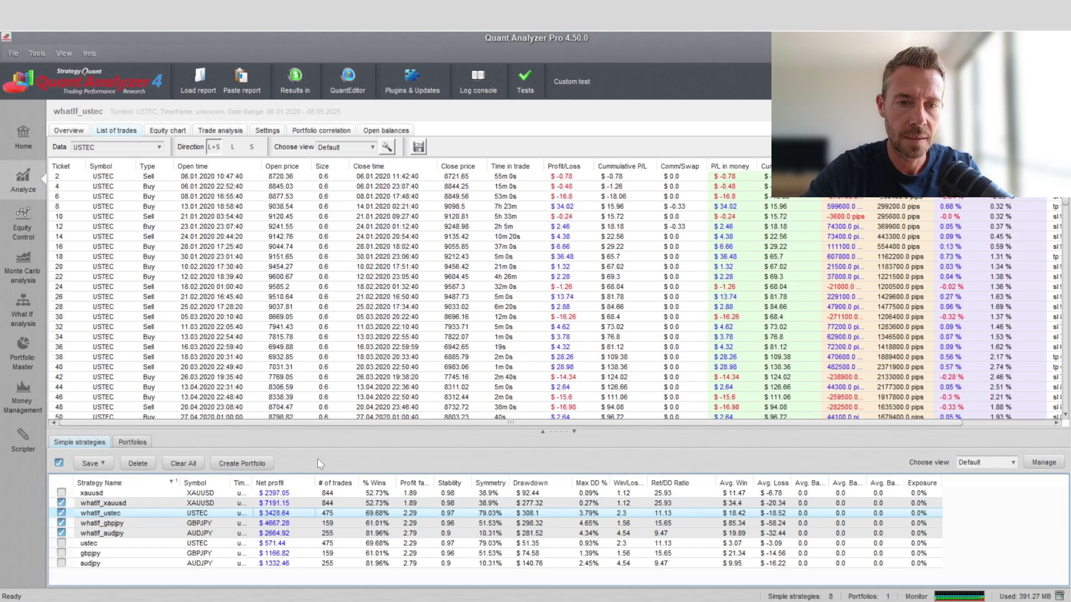
# Compute 1850 ÷ 60 ≈ 30.83 in Calculator
pyautogui.click(683, 601)
pyautogui.write('1850')
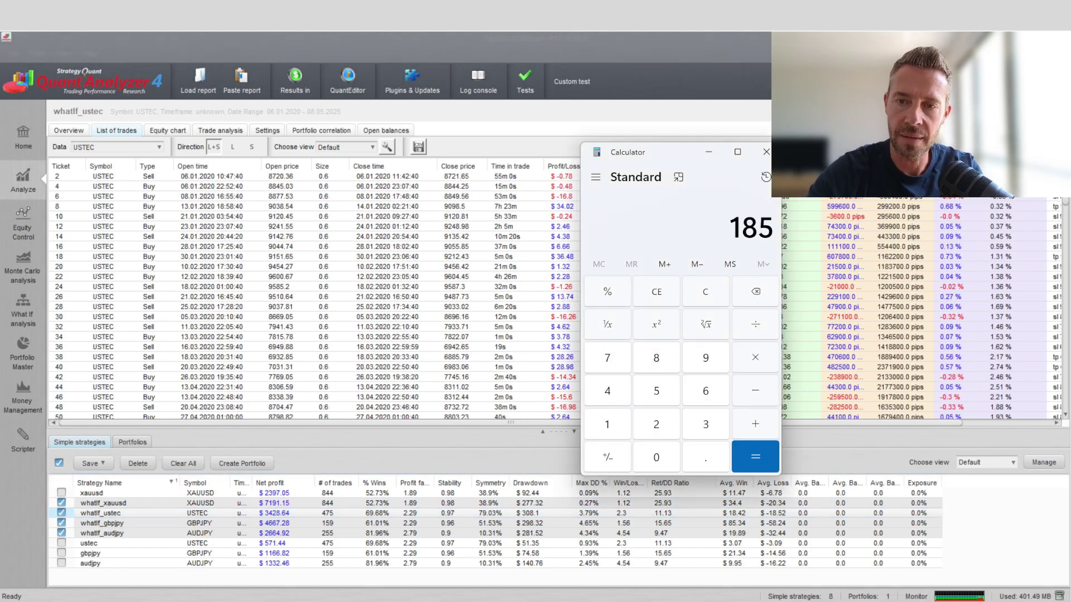
pyautogui.press('/')
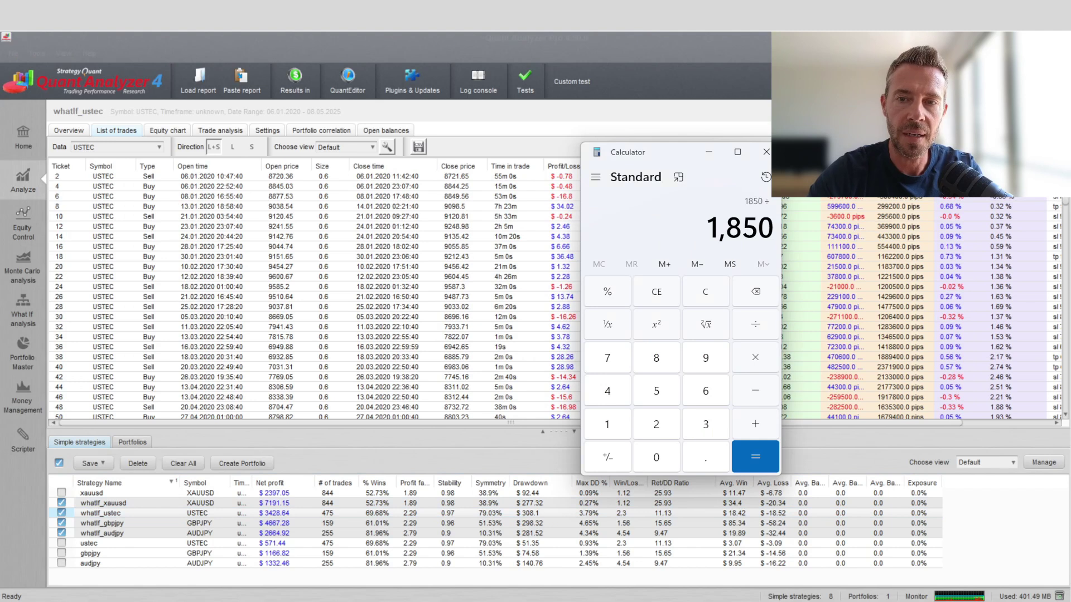
pyautogui.write('0.')
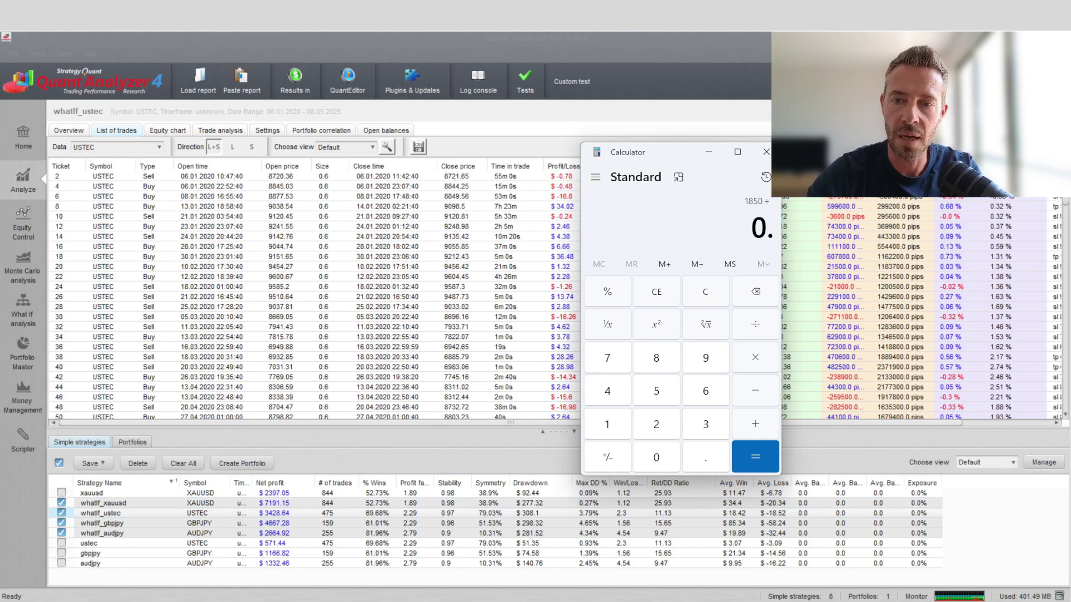
pyautogui.press('BackSpace')
pyautogui.write('60')
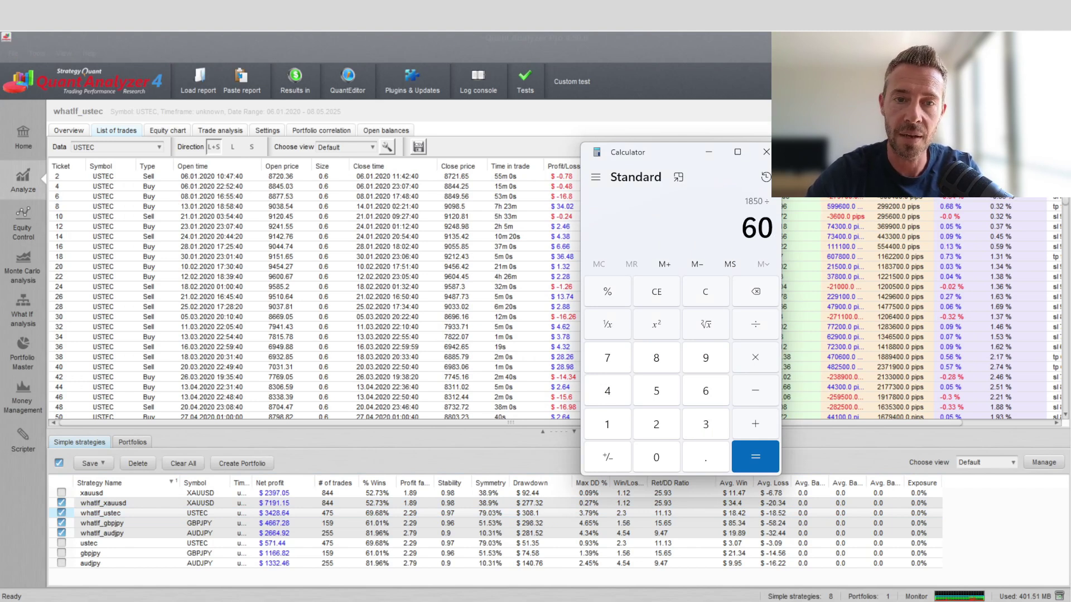
pyautogui.press('Return')
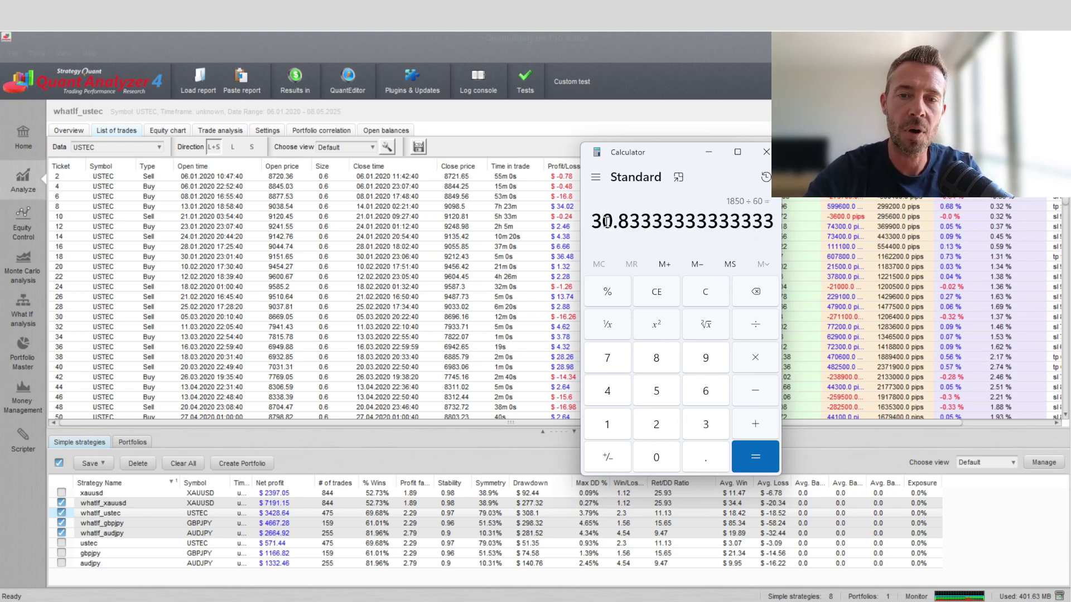
# Add 'USTEC lotsizestep = 40' as the next line of the note
pyautogui.click(325, 558)
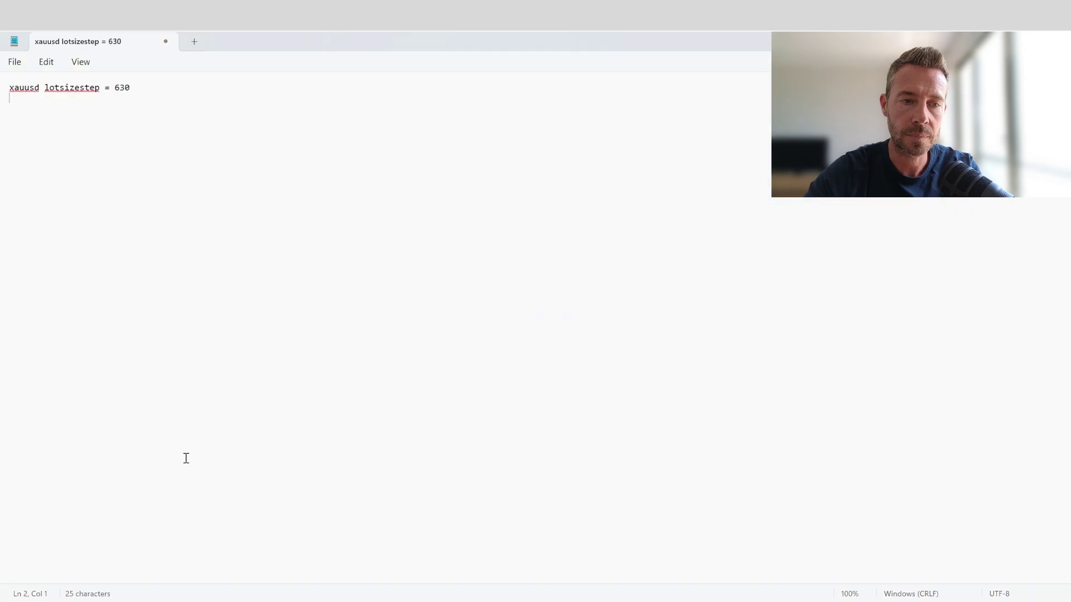
pyautogui.write('USTEC')
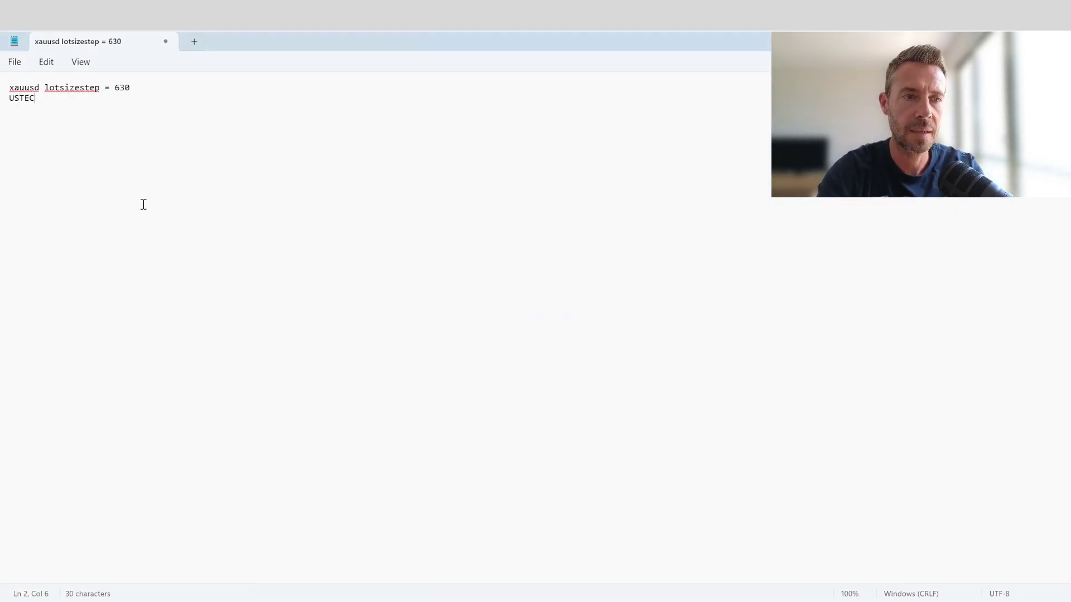
pyautogui.write(' lotsi')
pyautogui.press('BackSpace')
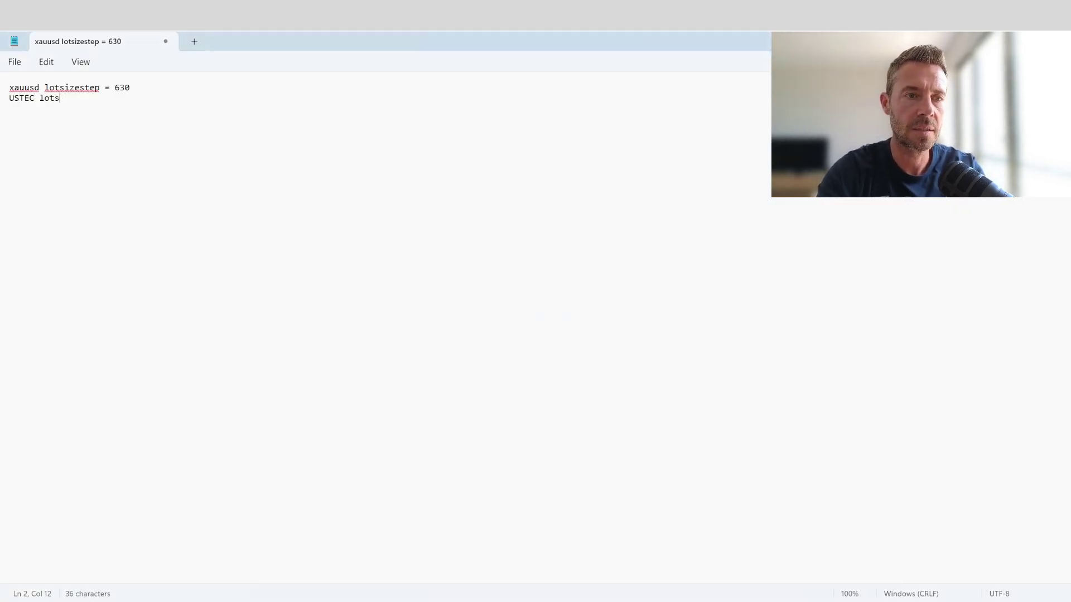
pyautogui.write('izestep =')
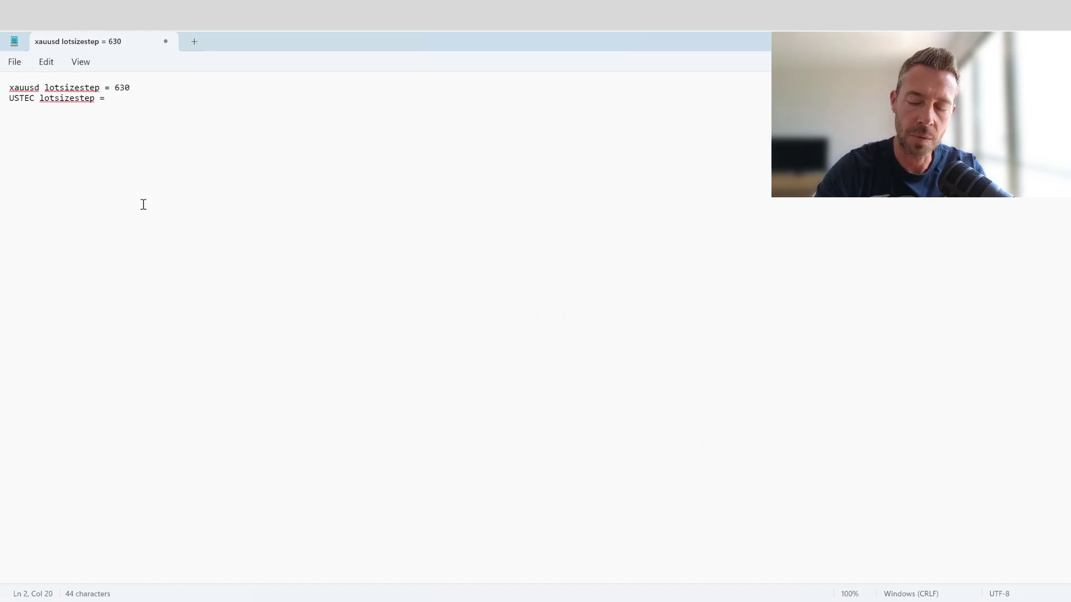
pyautogui.write(' 40')
pyautogui.press('Return')
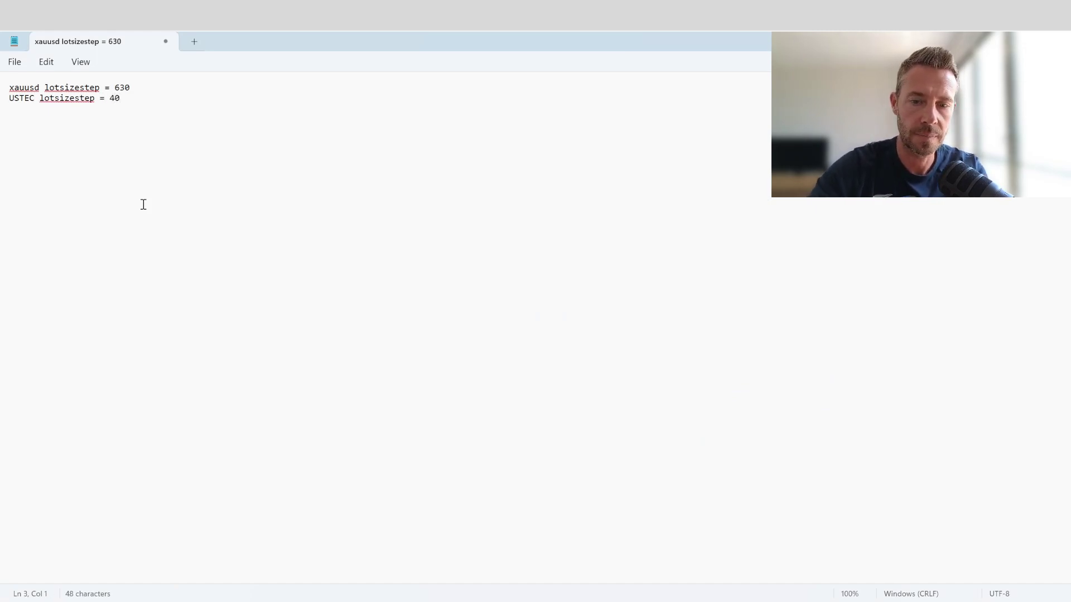
# Show the whatIf_gbpjpy trades and compute 1850 ÷ 4 = 462.5
pyautogui.hotkey('alt', 'Tab')
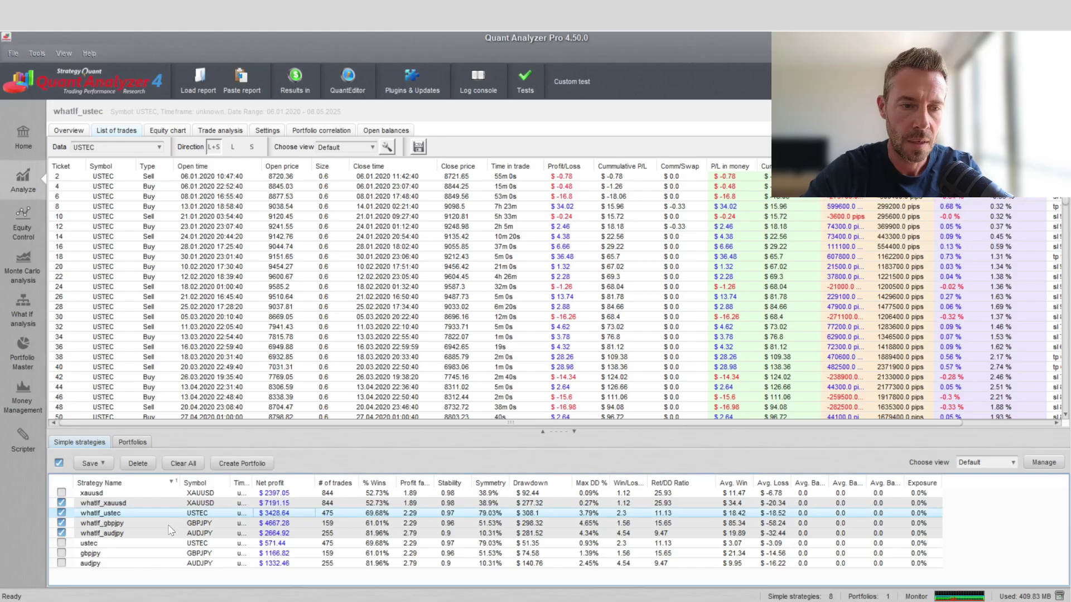
pyautogui.click(286, 526)
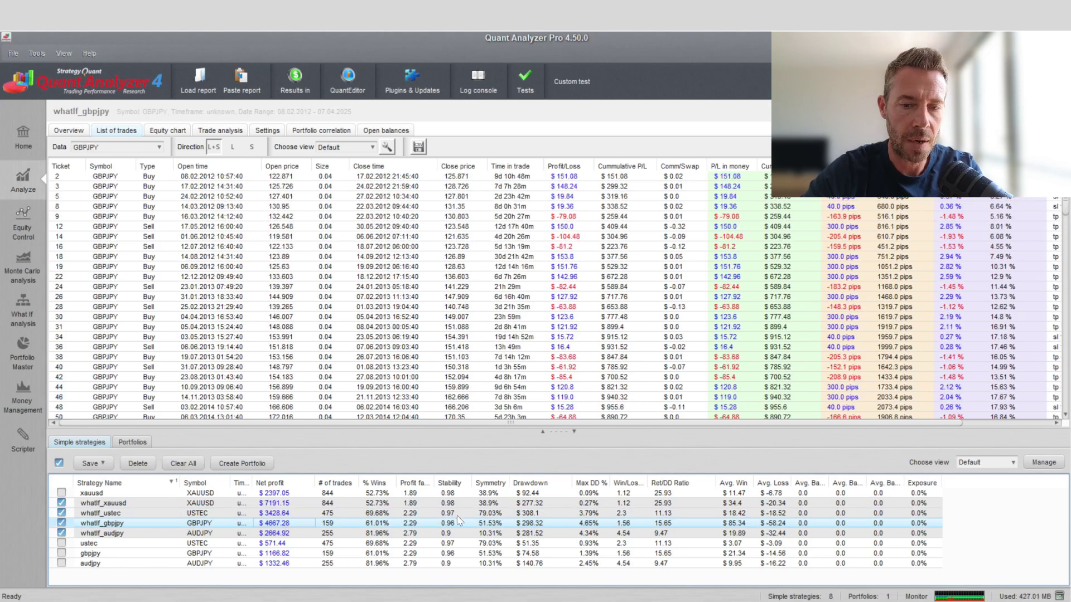
pyautogui.hotkey('alt', 'Tab')
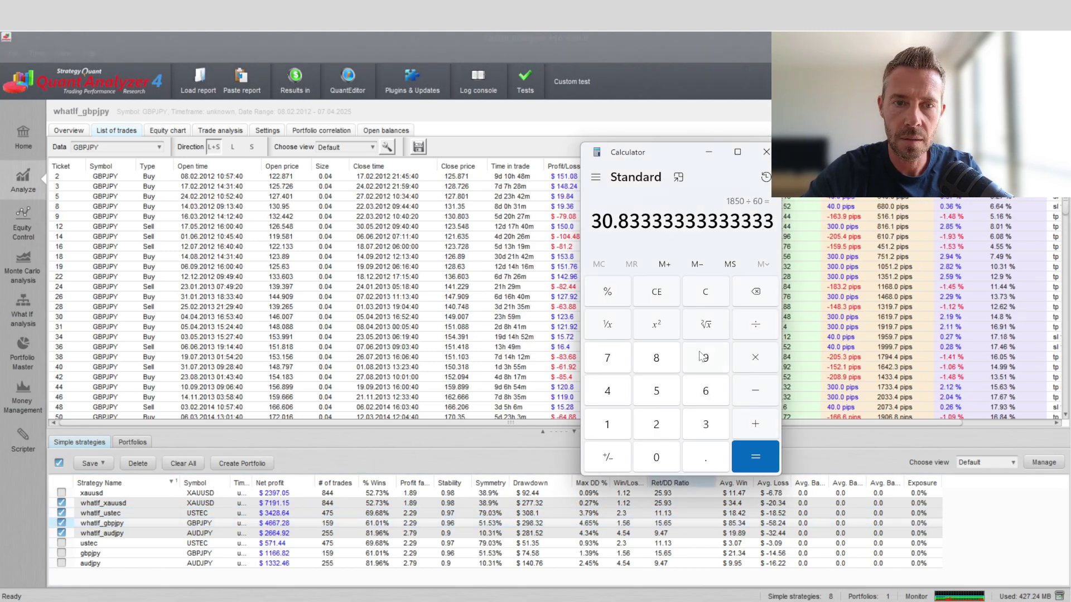
pyautogui.write('1850/4')
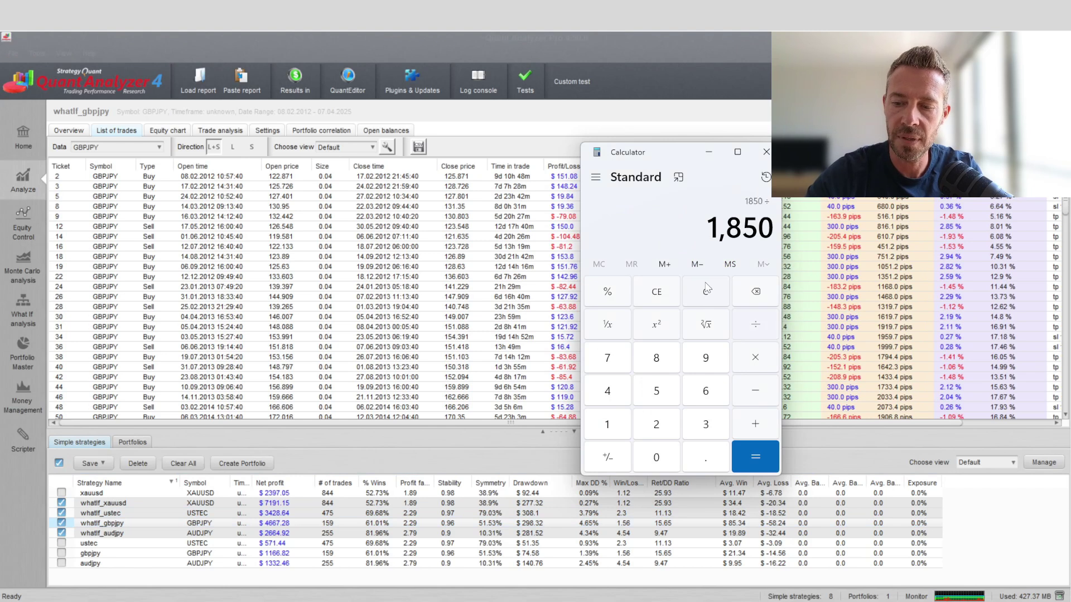
pyautogui.press('Return')
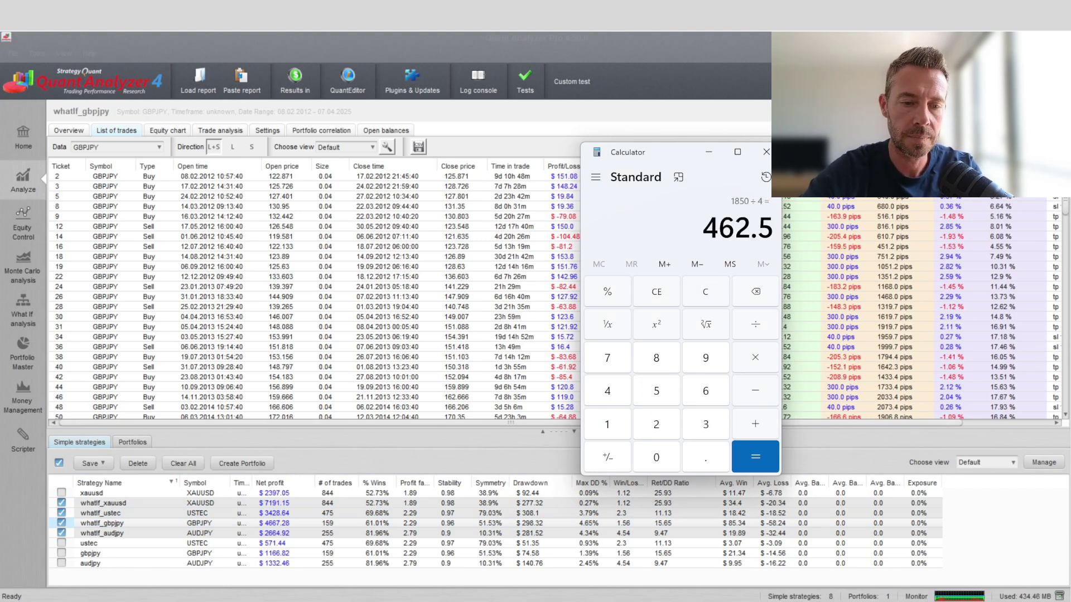
# Add 'GBPJPY lotsizestep = 480' as the third note line
pyautogui.hotkey('alt', 'Tab')
pyautogui.write('GBP')
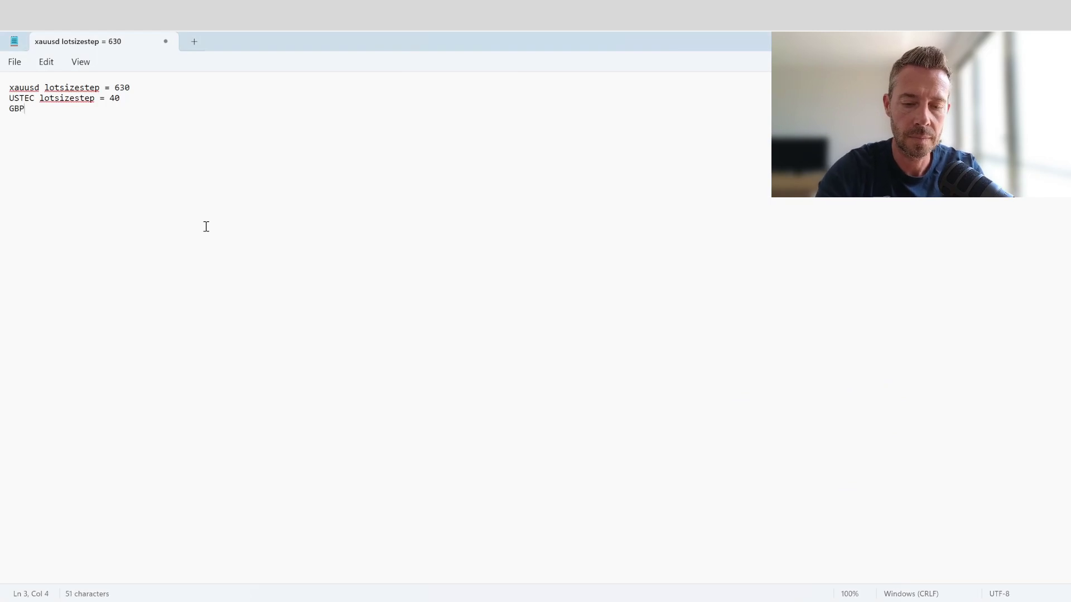
pyautogui.write('JPY lotsizes')
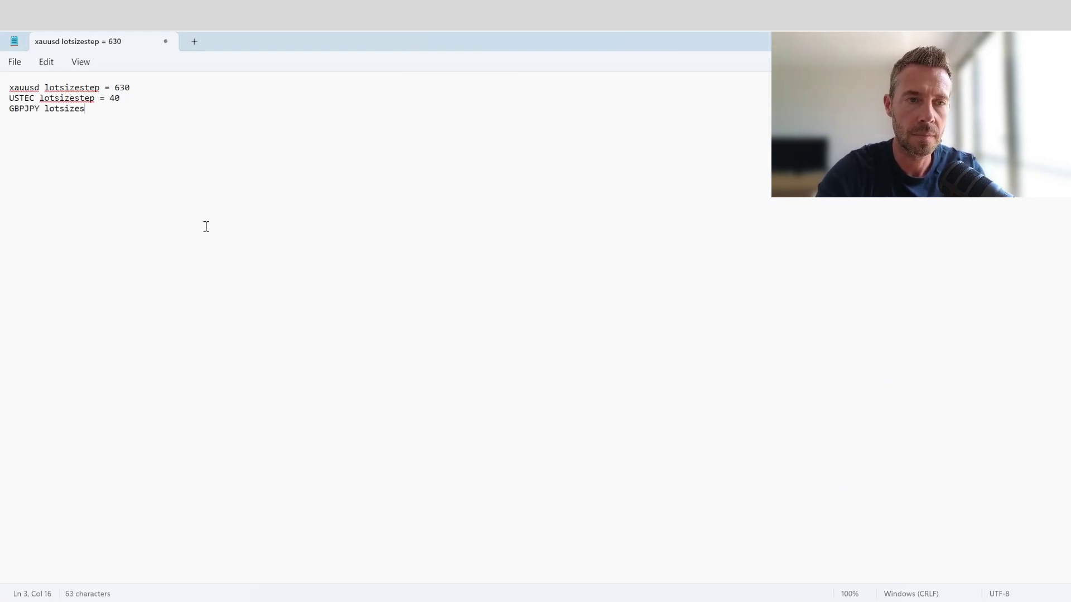
pyautogui.write('tep = ')
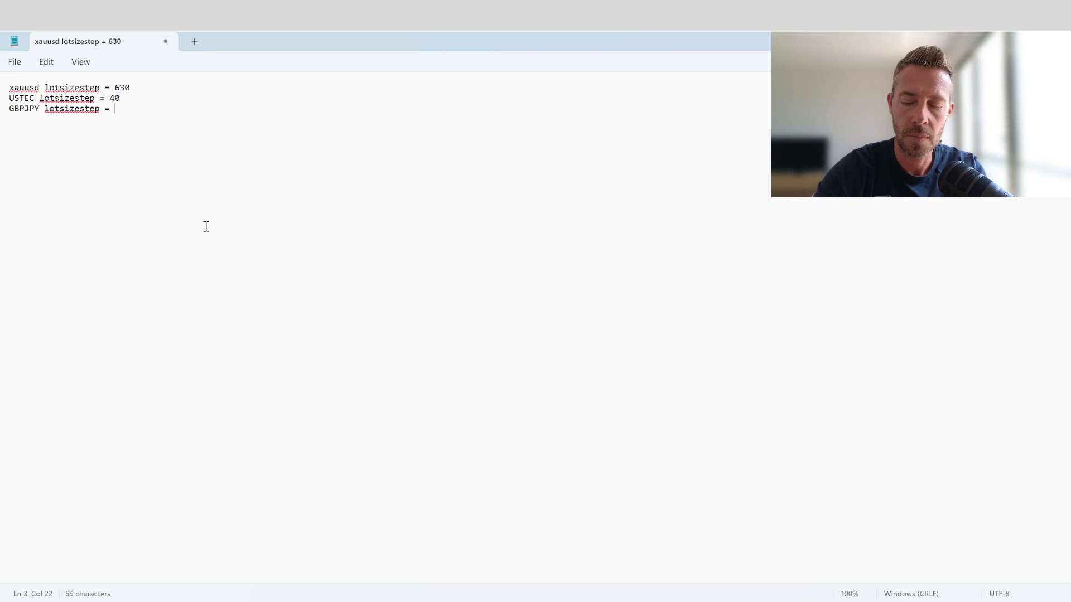
pyautogui.write('480')
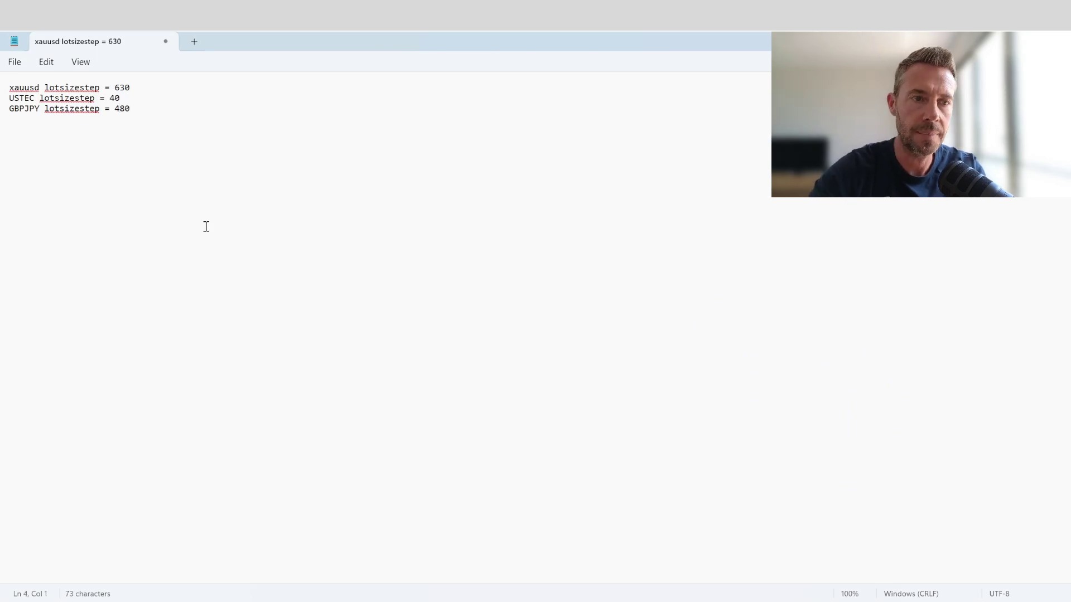
pyautogui.hotkey('alt', 'Tab')
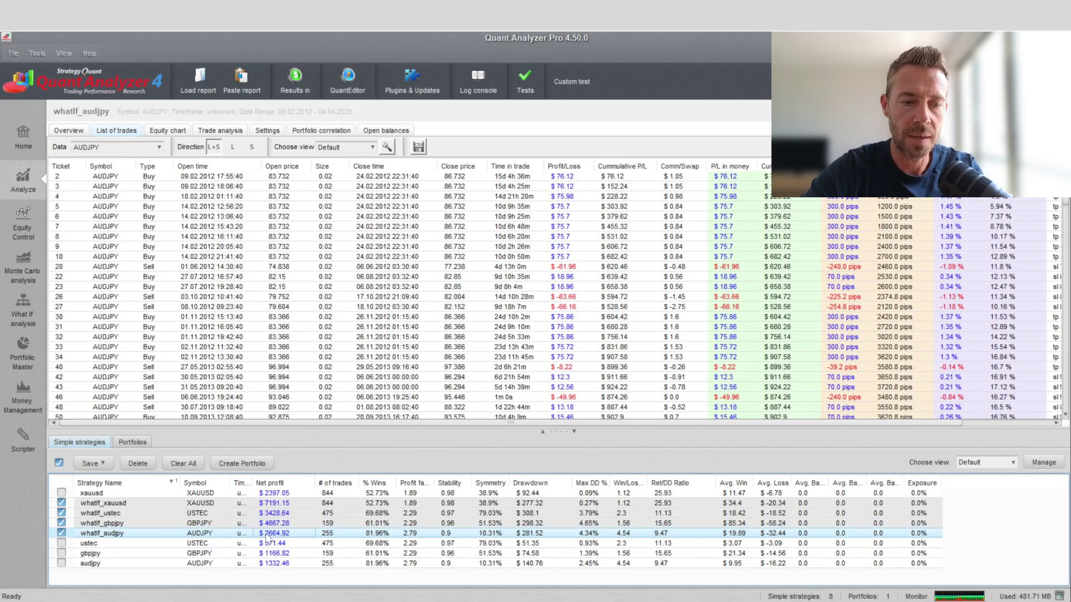
# Compute 1850 ÷ 2 = 925 in Calculator
pyautogui.hotkey('alt', 'Tab')
pyautogui.write('1850')
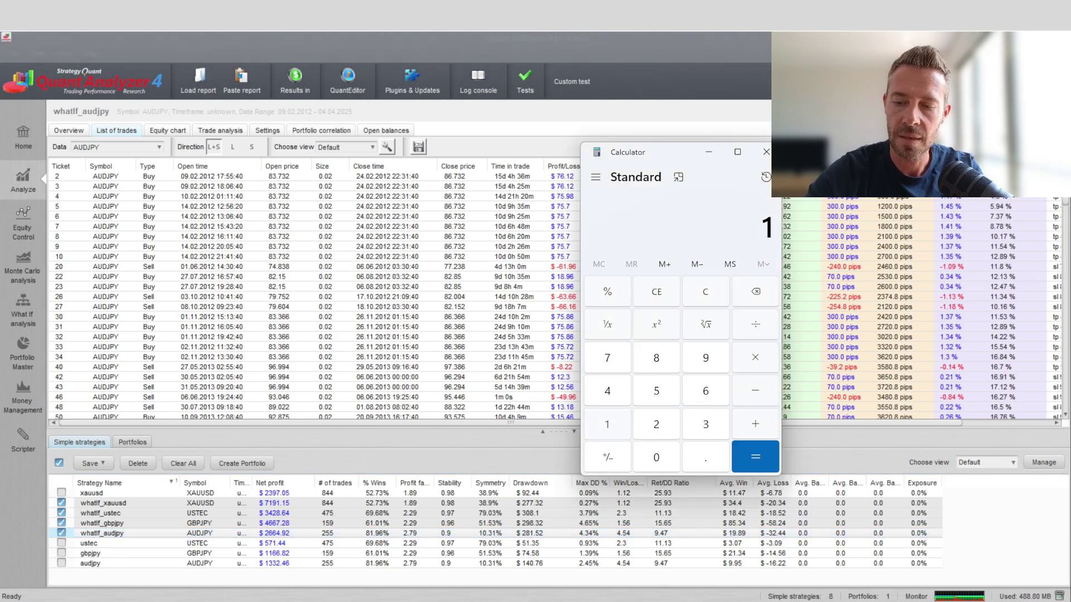
pyautogui.press('/')
pyautogui.write('2')
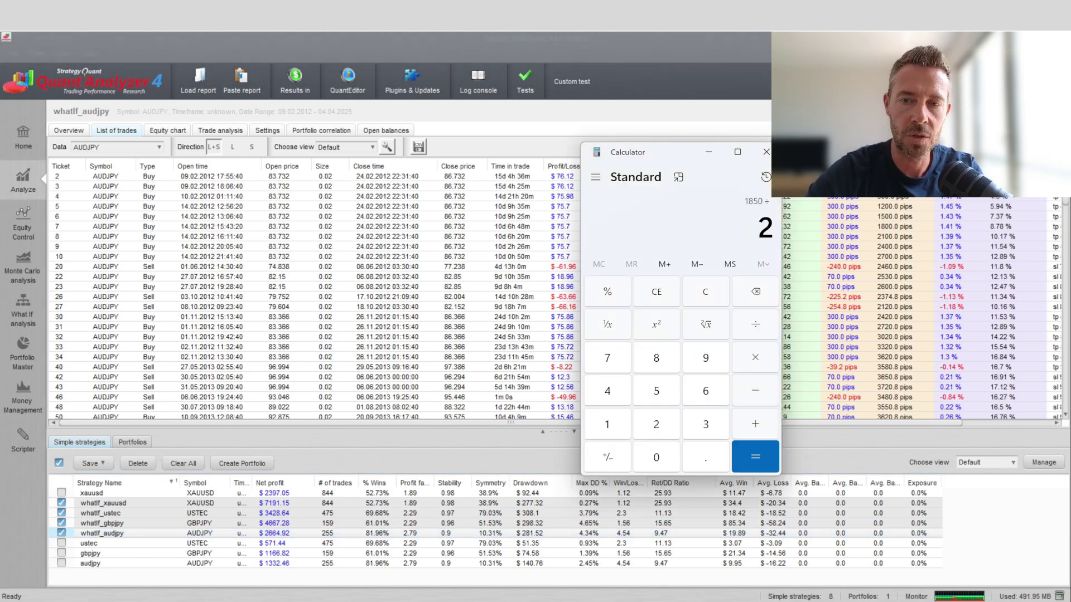
pyautogui.press('Return')
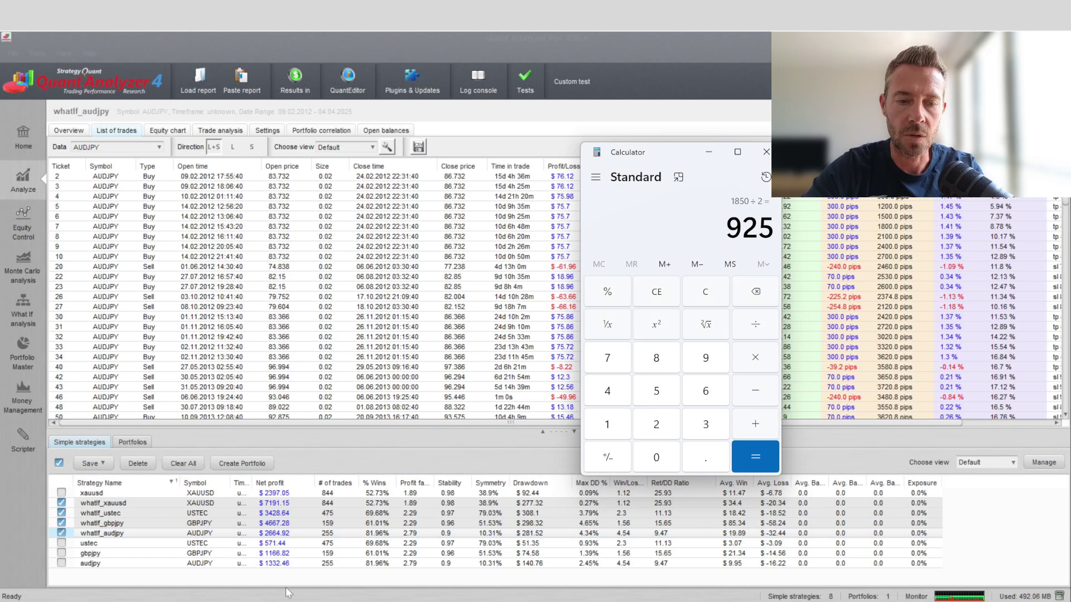
# Add 'audjpy lotsizestep = 950' as the fourth note line
pyautogui.click(237, 598)
pyautogui.write('a')
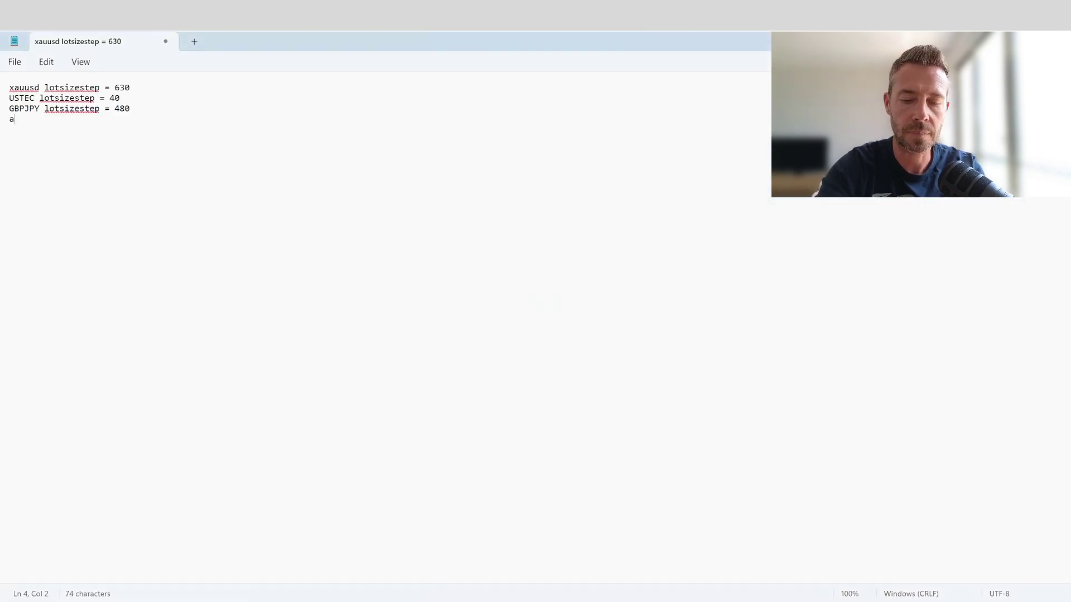
pyautogui.write('udjpy lotsizestep =')
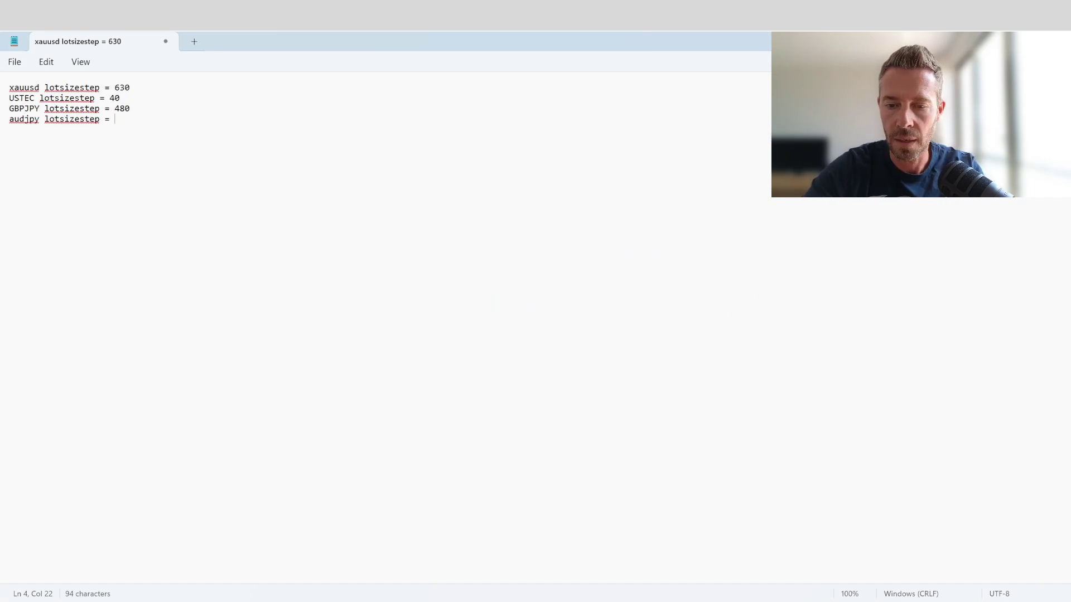
pyautogui.hotkey('alt', 'Tab')
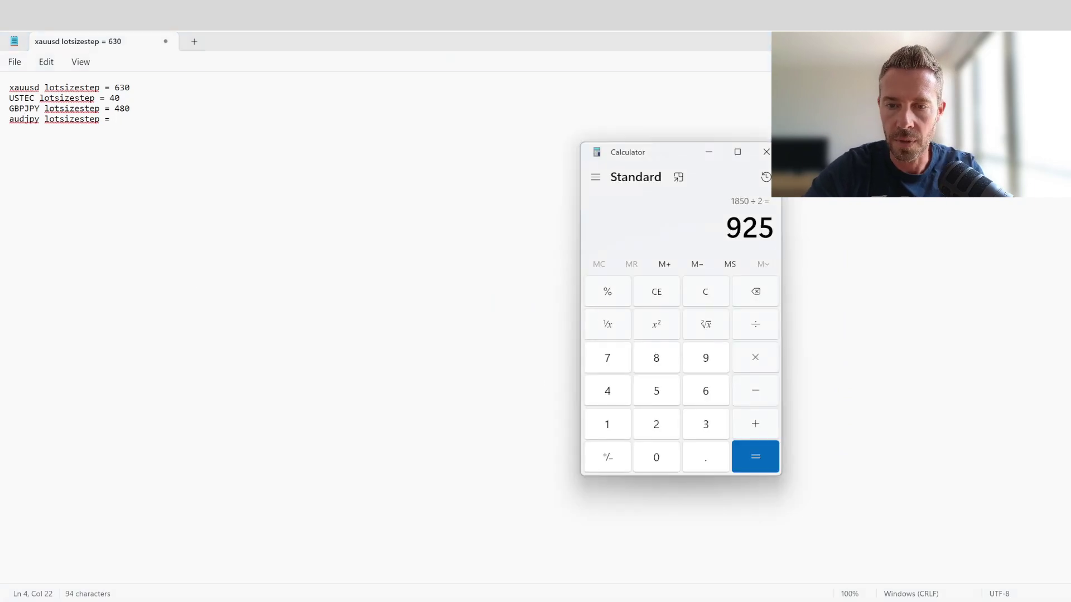
pyautogui.hotkey('alt', 'Tab')
pyautogui.write('950')
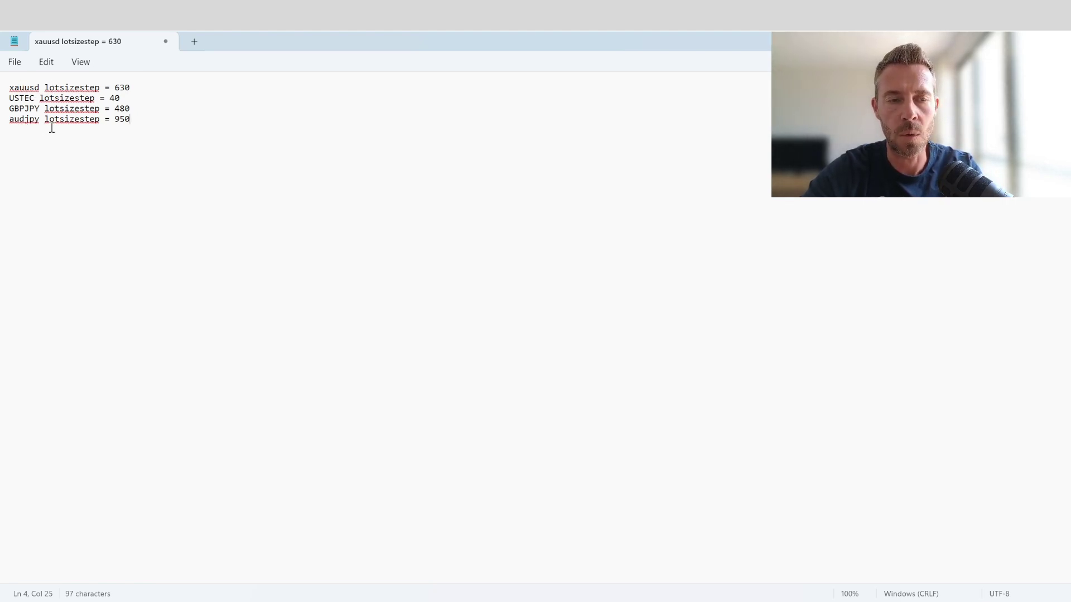
# Add 'minimum balance should be 1850 (for max 20% DD)' after a blank line in the note
pyautogui.press('Return')
pyautogui.press('Return')
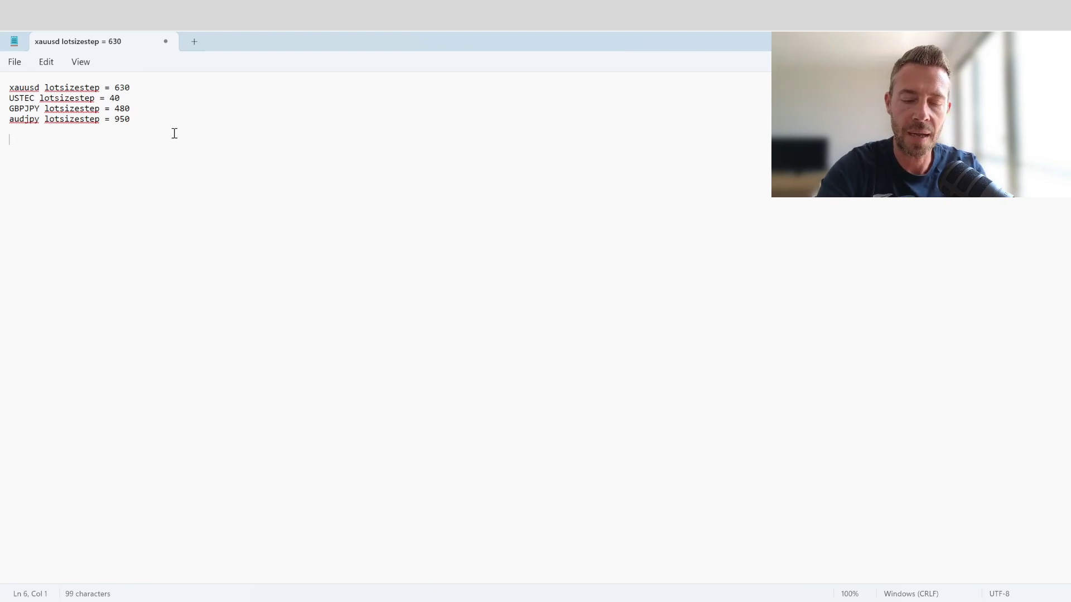
pyautogui.write('minimum ')
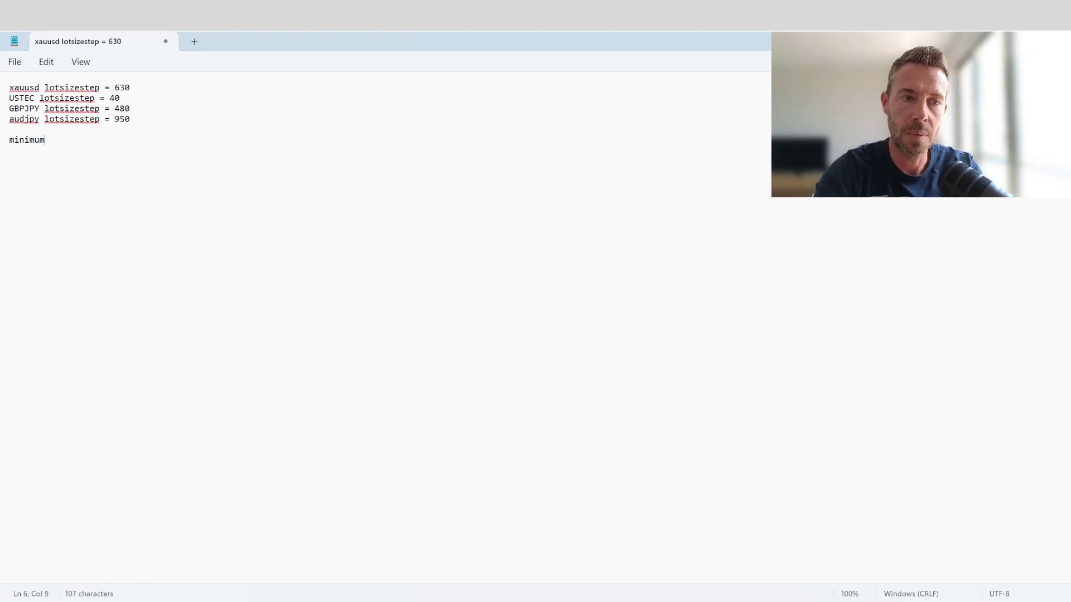
pyautogui.write('balance shou')
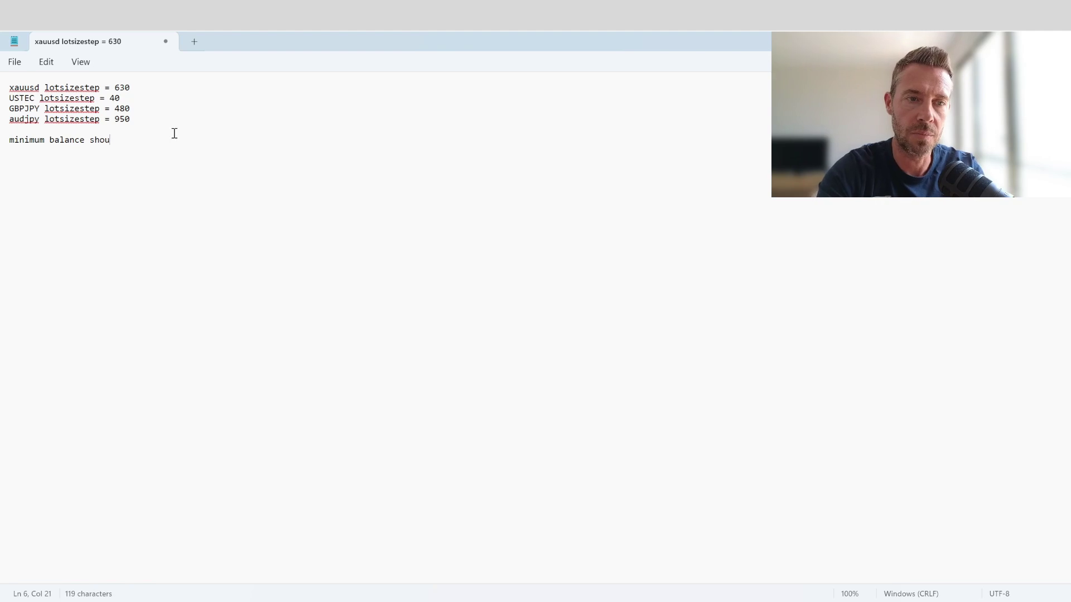
pyautogui.write('ld be 1850')
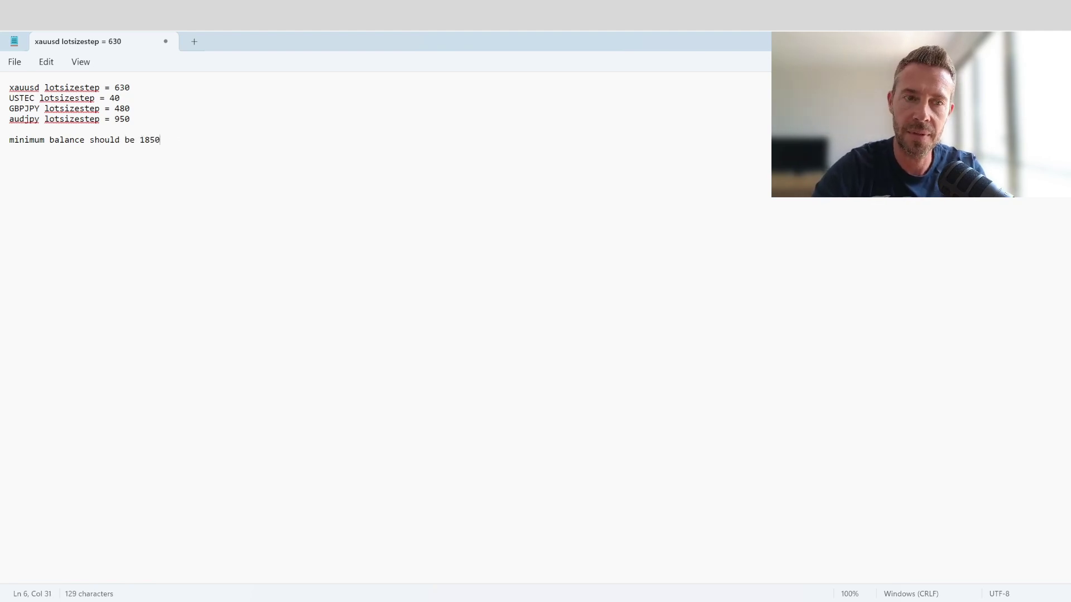
pyautogui.write(' (for max ')
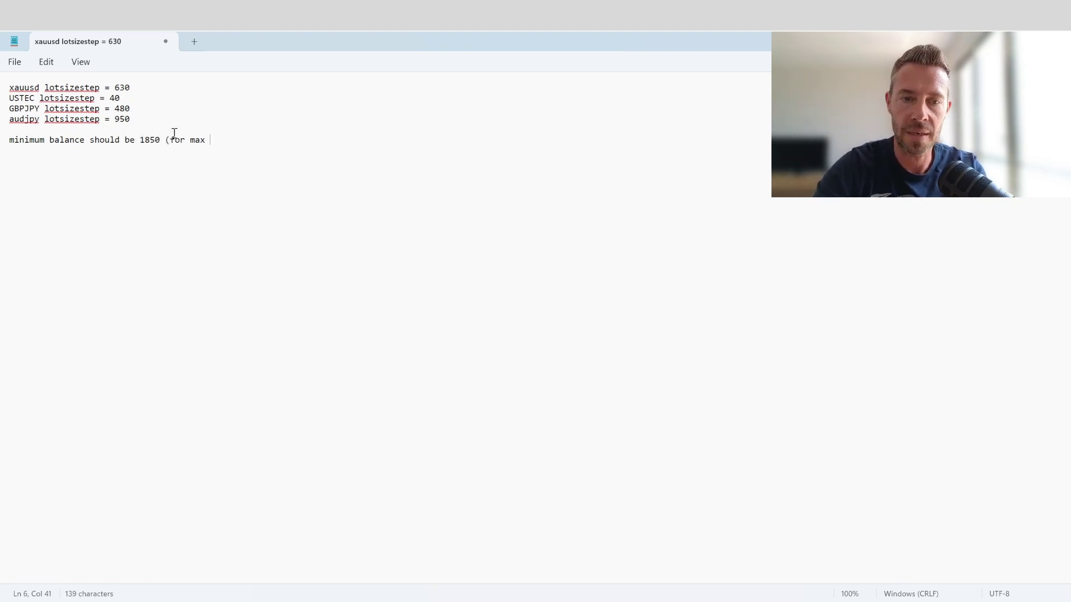
pyautogui.write('20% ')
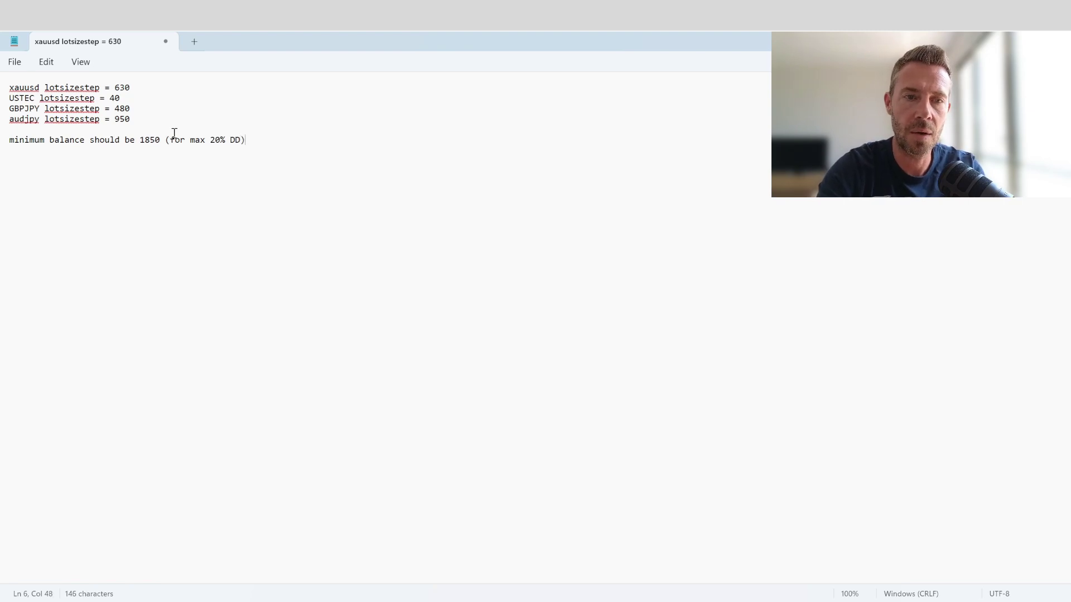
pyautogui.write('DD)')
pyautogui.press('Return')
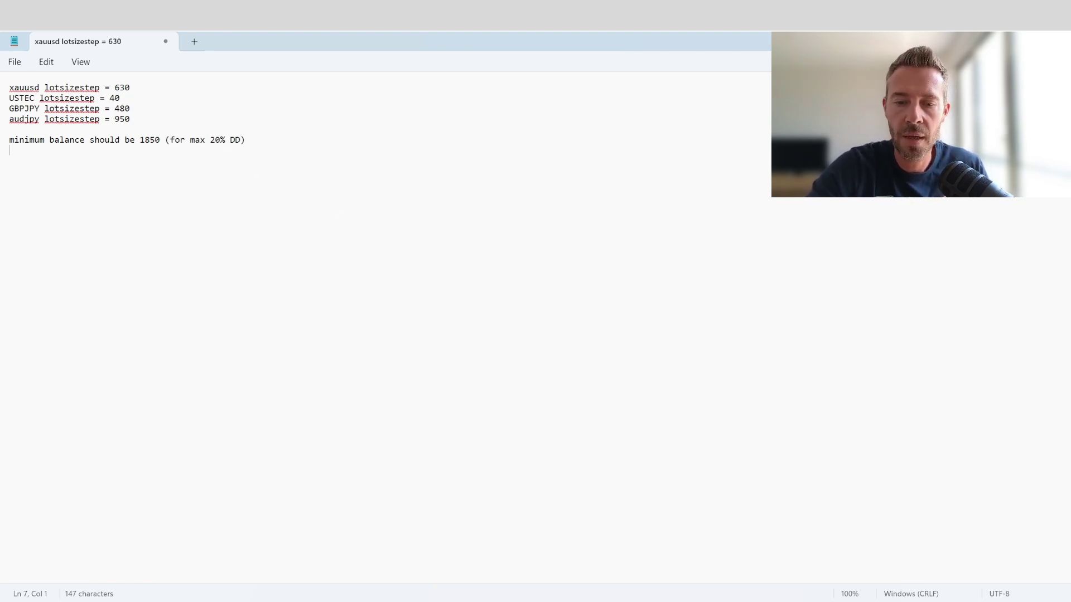
pyautogui.hotkey('alt', 'Tab')
# Chart Portfolio (1)'s equity with the Data option set to 'Portfolio only'
pyautogui.click(129, 442)
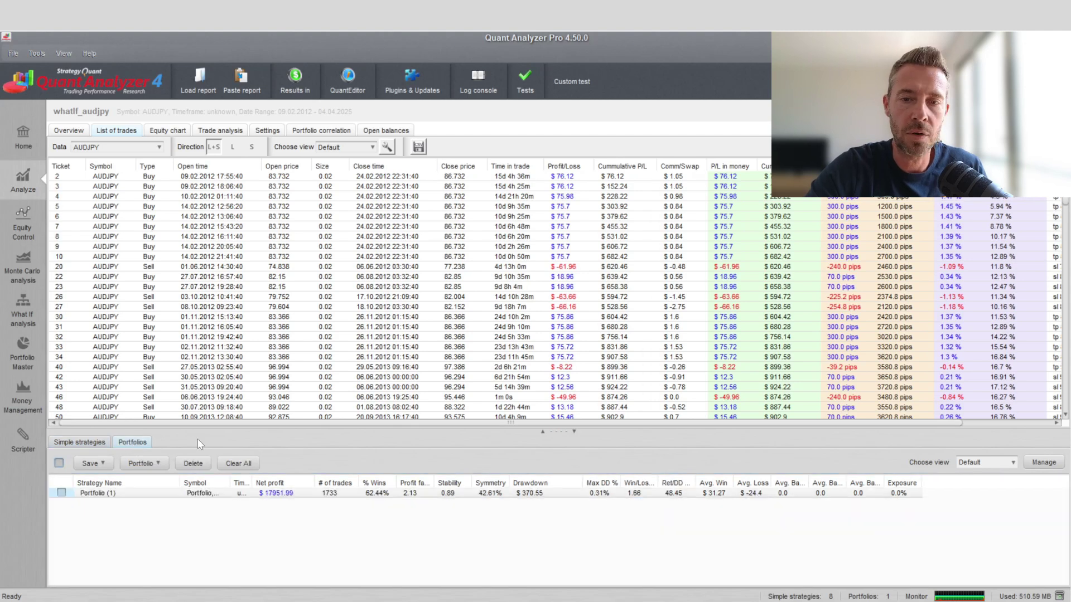
pyautogui.click(168, 131)
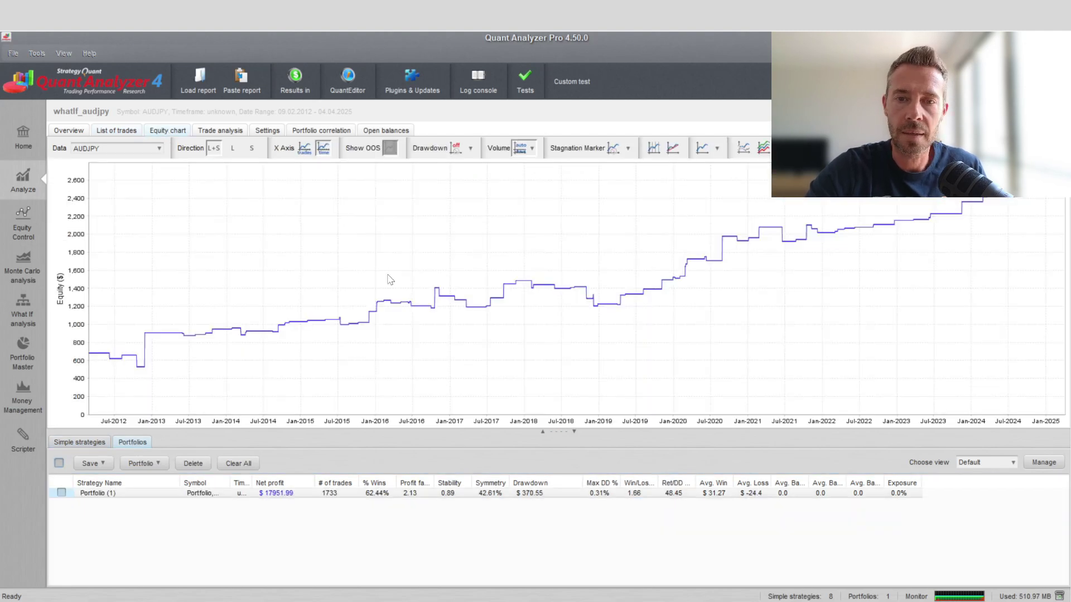
pyautogui.click(190, 494)
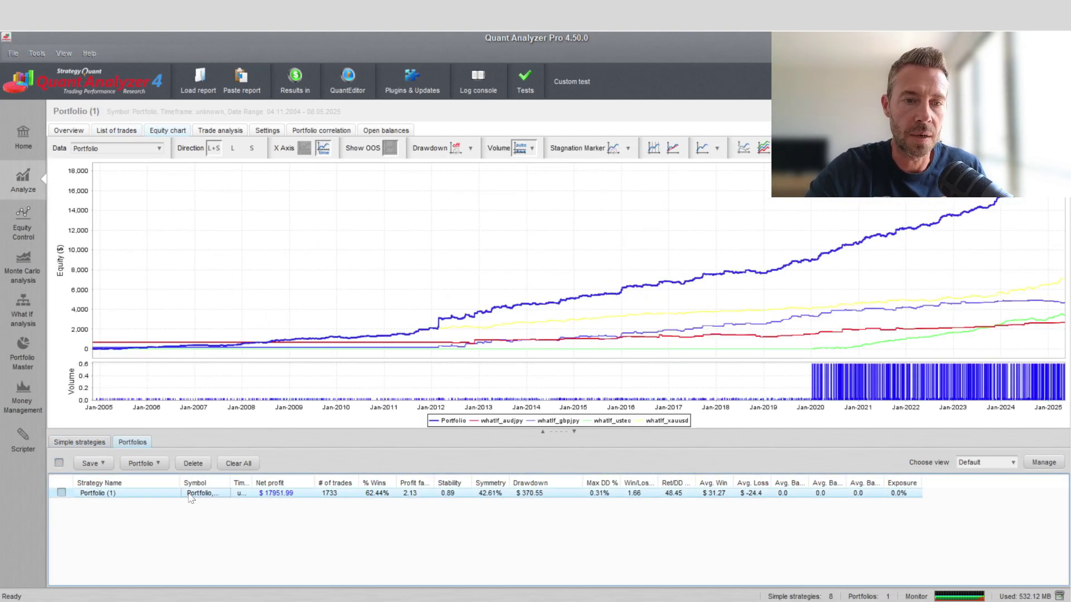
pyautogui.click(158, 149)
pyautogui.click(130, 173)
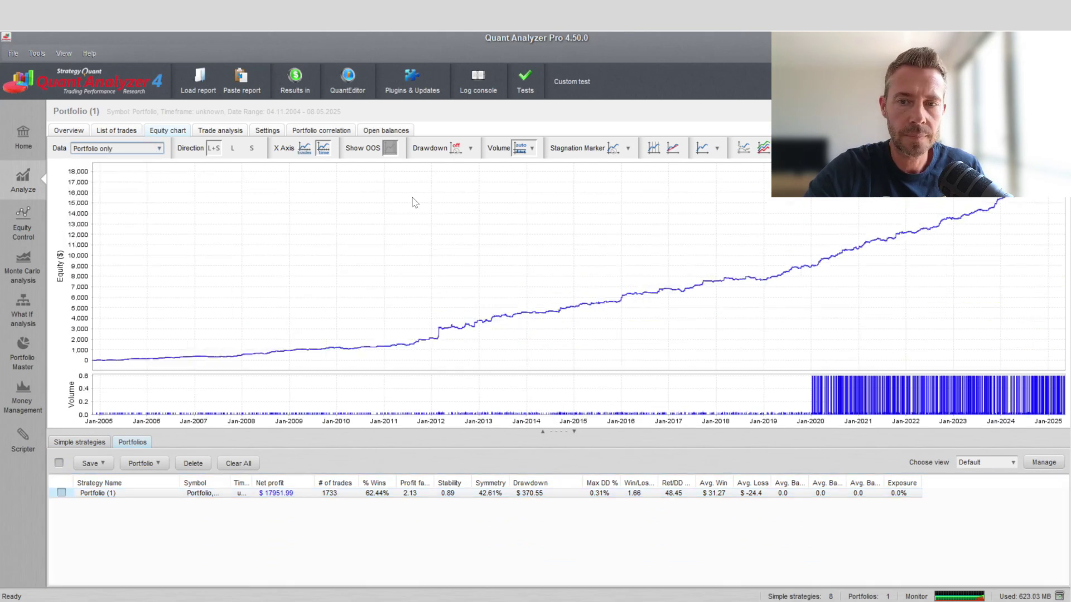